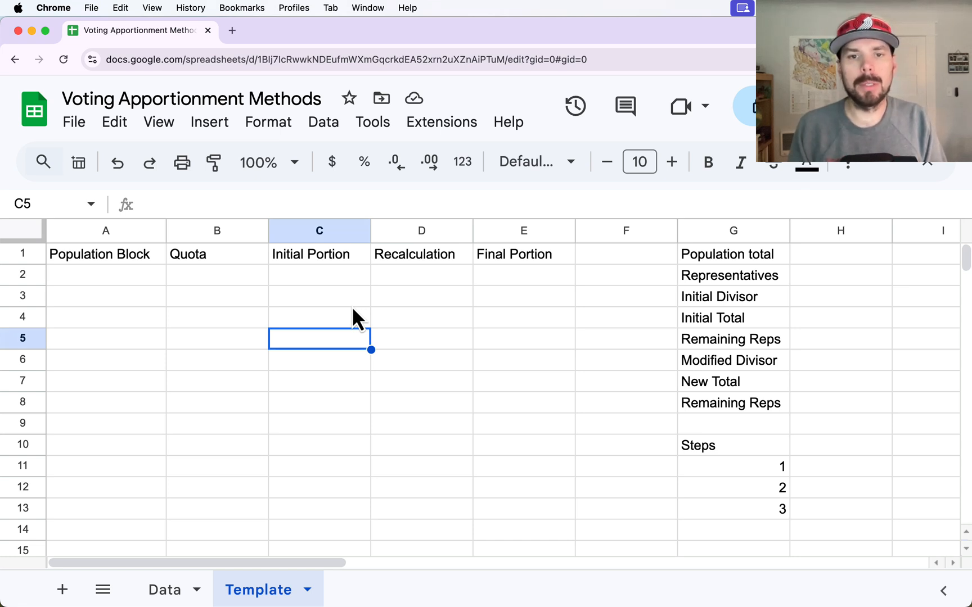
# Look over the Template sheet's layout and check the Data sheet before returning to the Template sheet
pyautogui.click(844, 303)
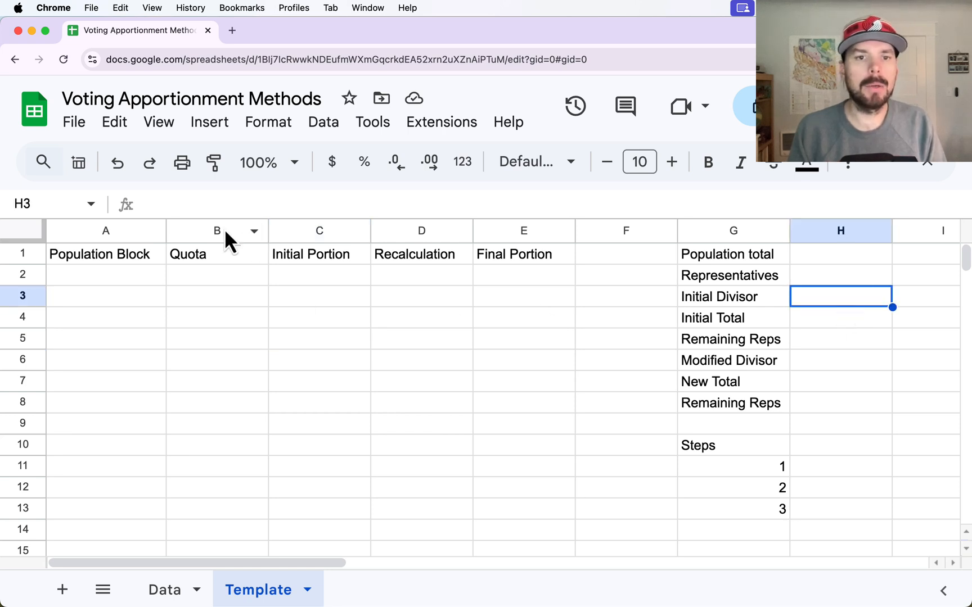
pyautogui.click(325, 229)
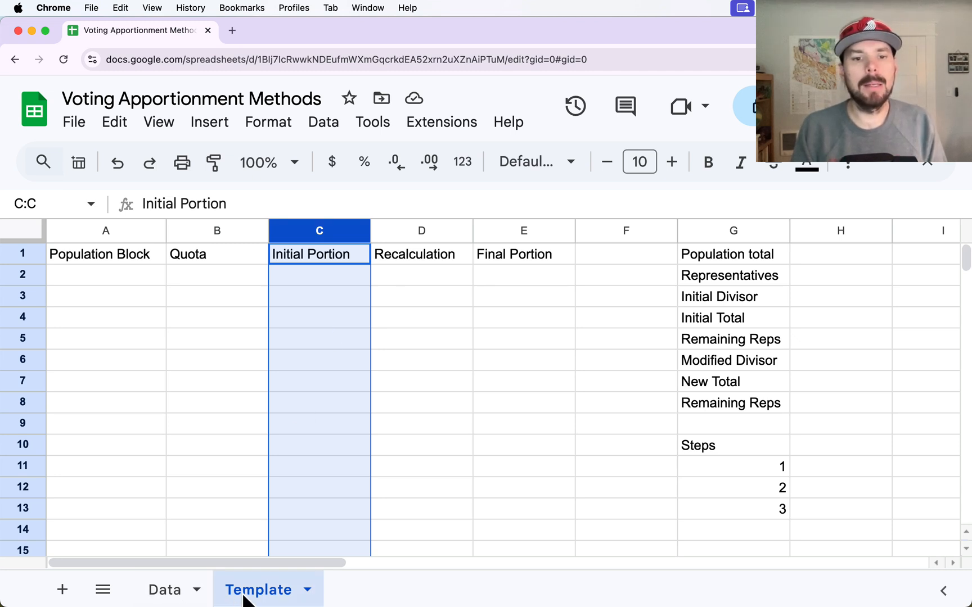
pyautogui.click(187, 589)
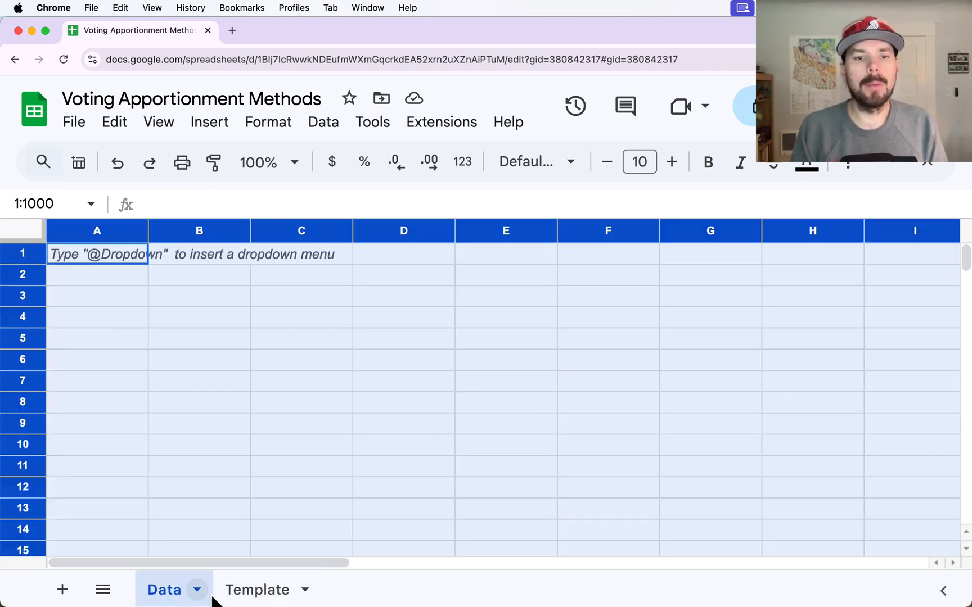
pyautogui.click(225, 466)
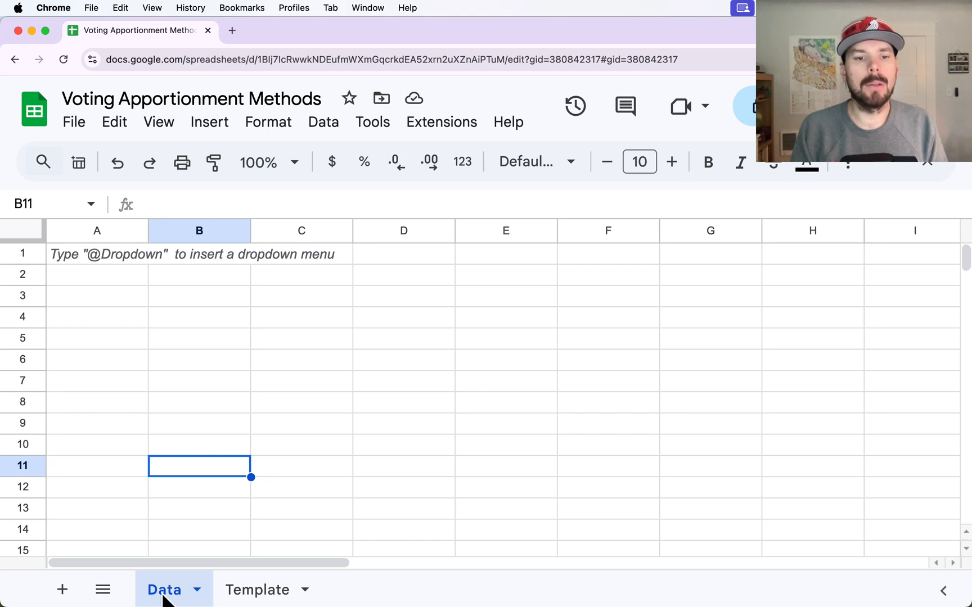
pyautogui.click(269, 599)
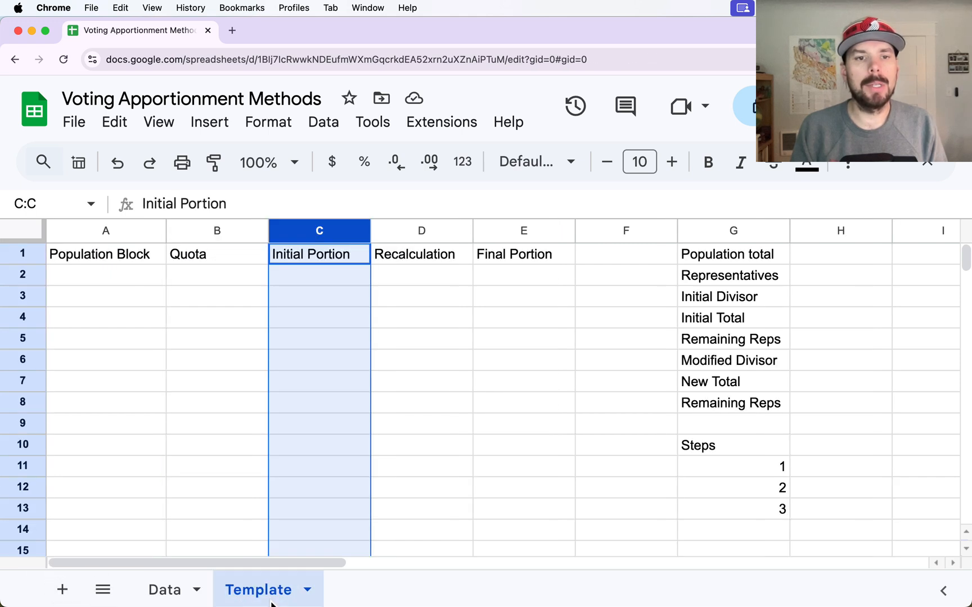
pyautogui.click(313, 428)
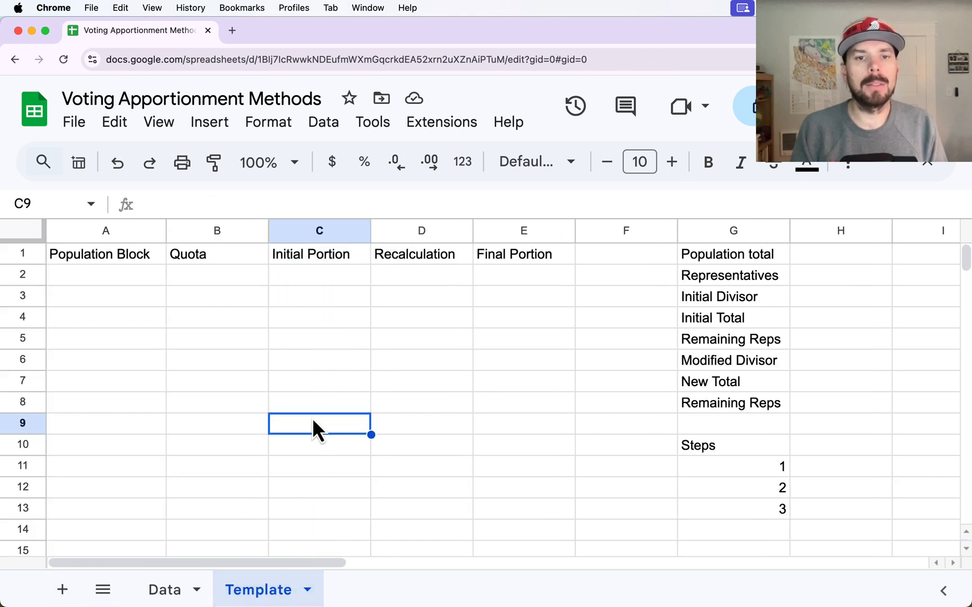
# Examine the template's column headings from Population Block to Final Portion, the summary labels in column G, and the Steps list
pyautogui.click(17, 236)
pyautogui.moveTo(104, 259); pyautogui.dragTo(536, 260)
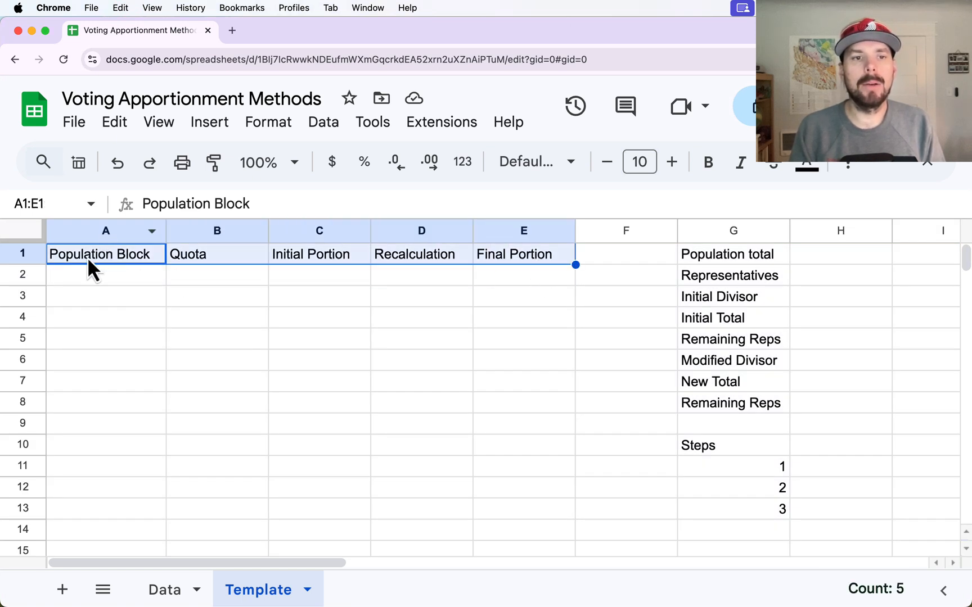
pyautogui.click(537, 232)
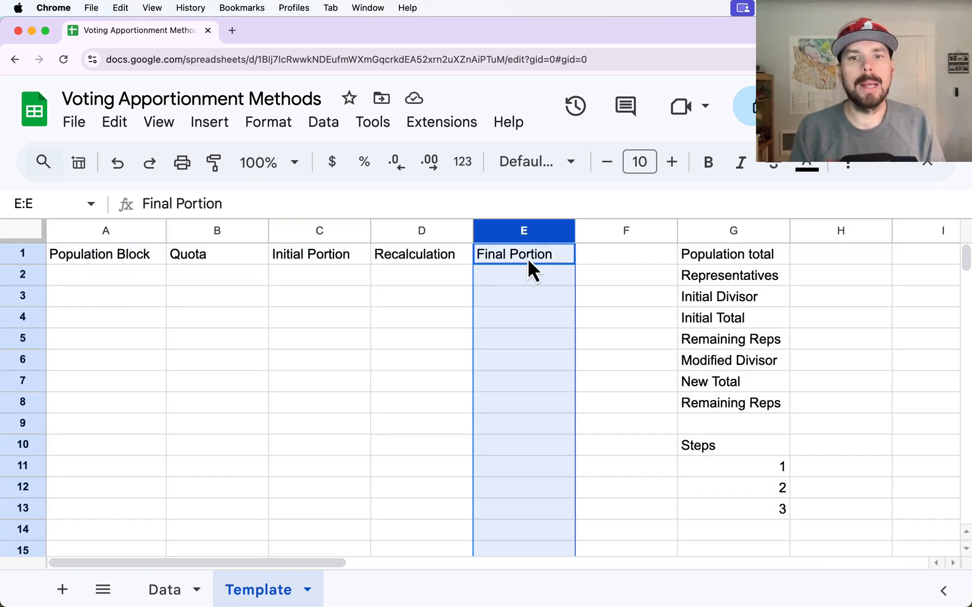
pyautogui.click(511, 261)
pyautogui.click(92, 265)
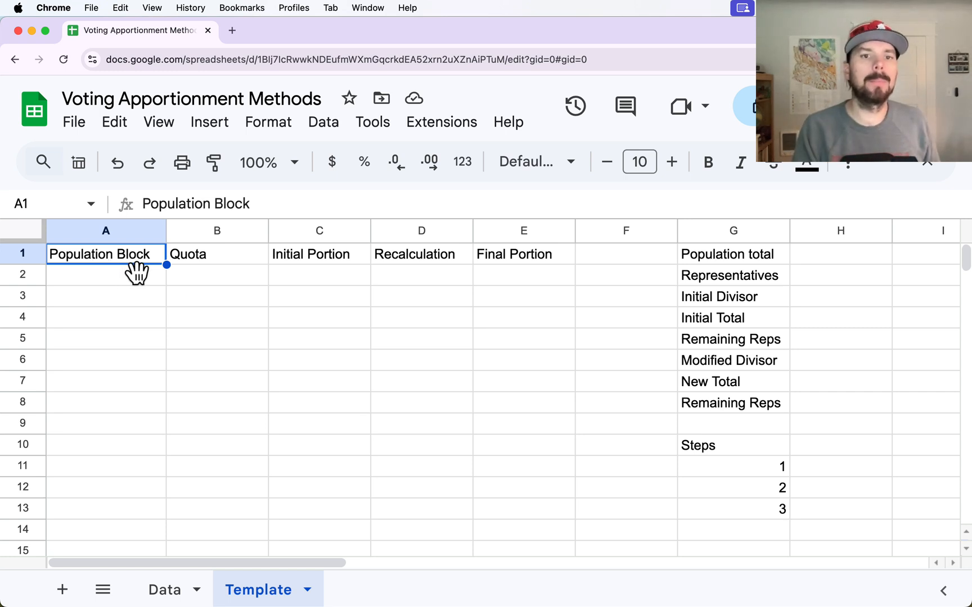
pyautogui.click(201, 261)
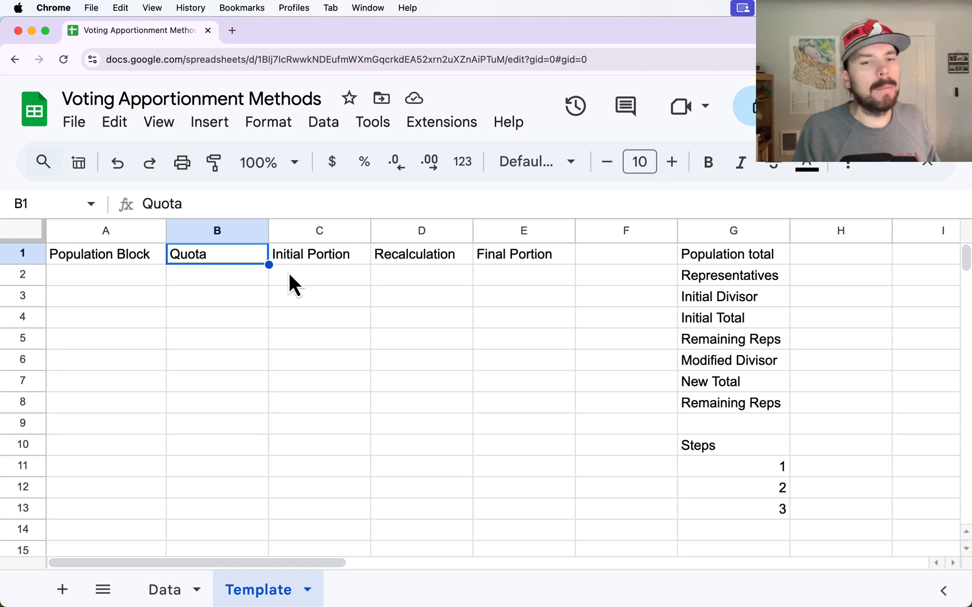
pyautogui.click(360, 259)
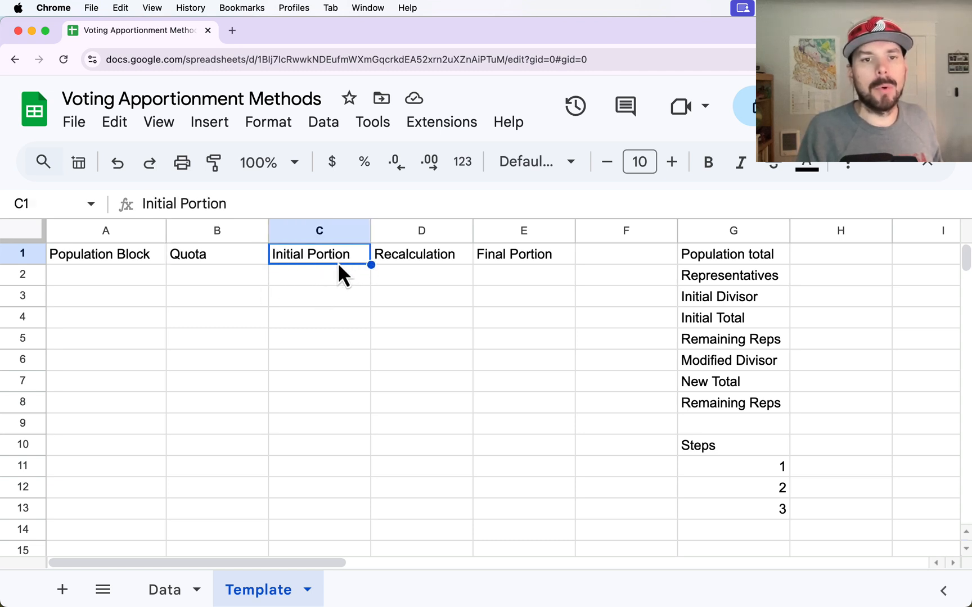
pyautogui.click(321, 232)
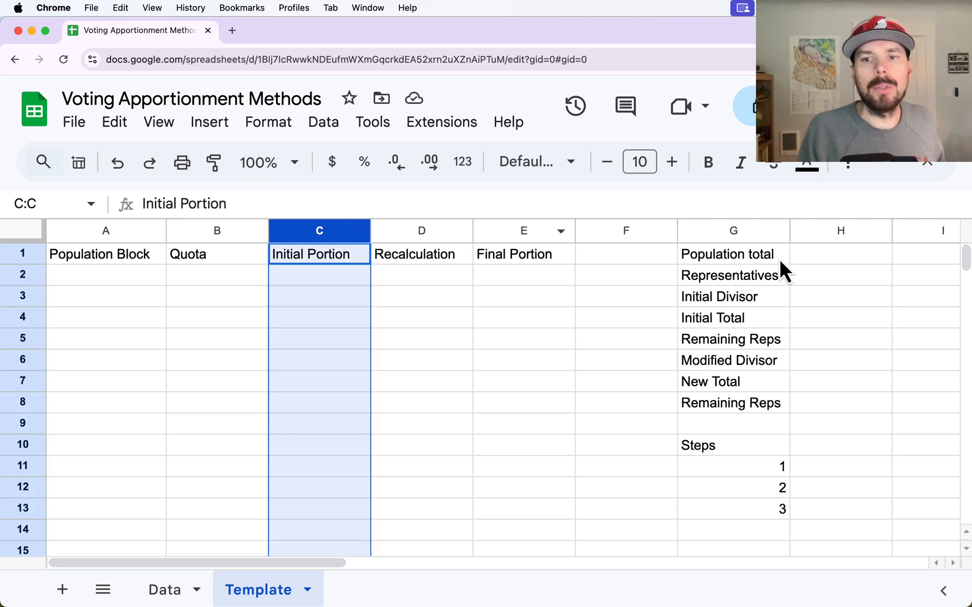
pyautogui.moveTo(778, 258); pyautogui.dragTo(818, 506)
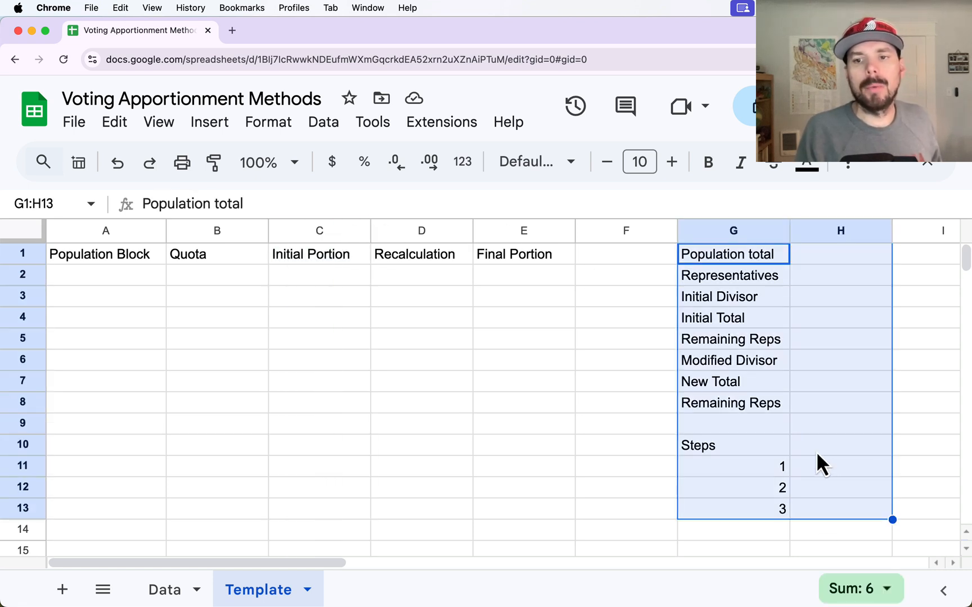
pyautogui.click(770, 403)
pyautogui.click(839, 406)
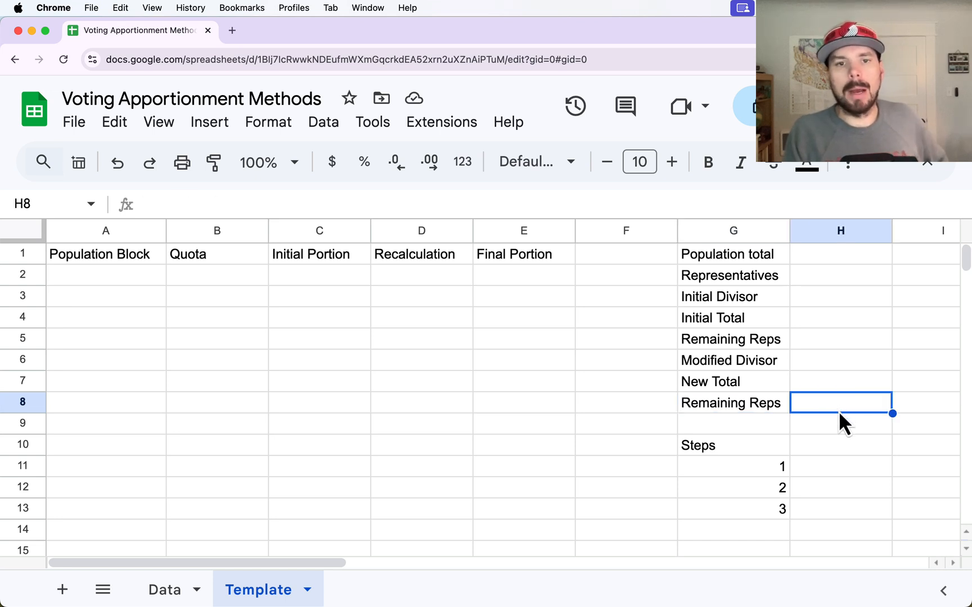
pyautogui.moveTo(713, 447); pyautogui.dragTo(742, 515)
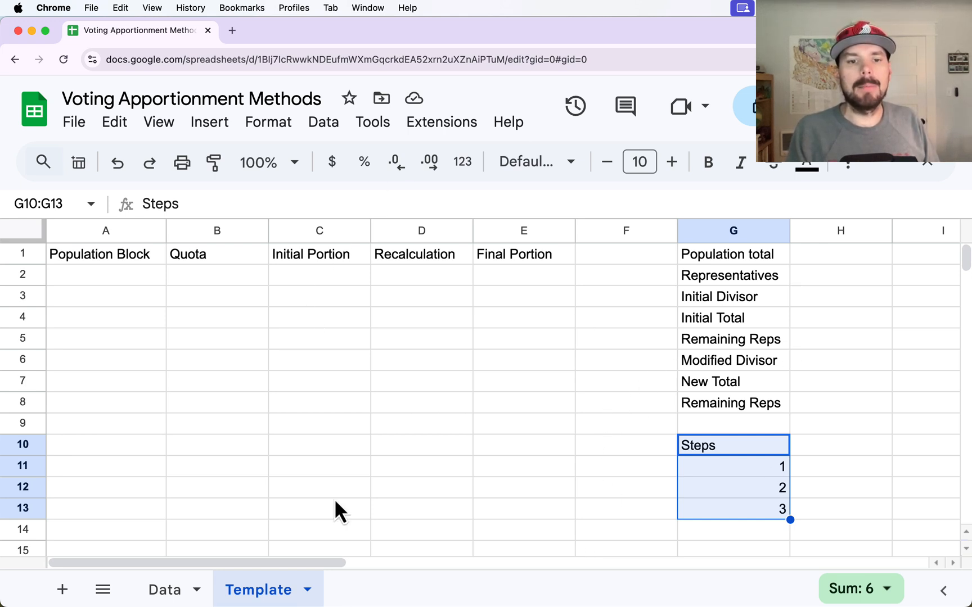
# Rename the Template sheet as "Hamilton's Method"
pyautogui.doubleClick(252, 594)
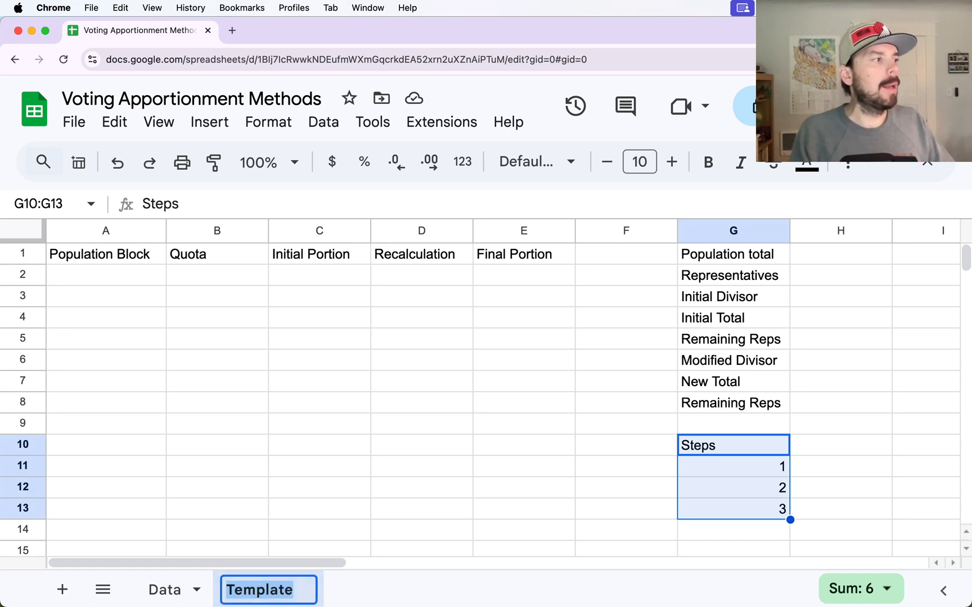
pyautogui.write('Hamiltonm')
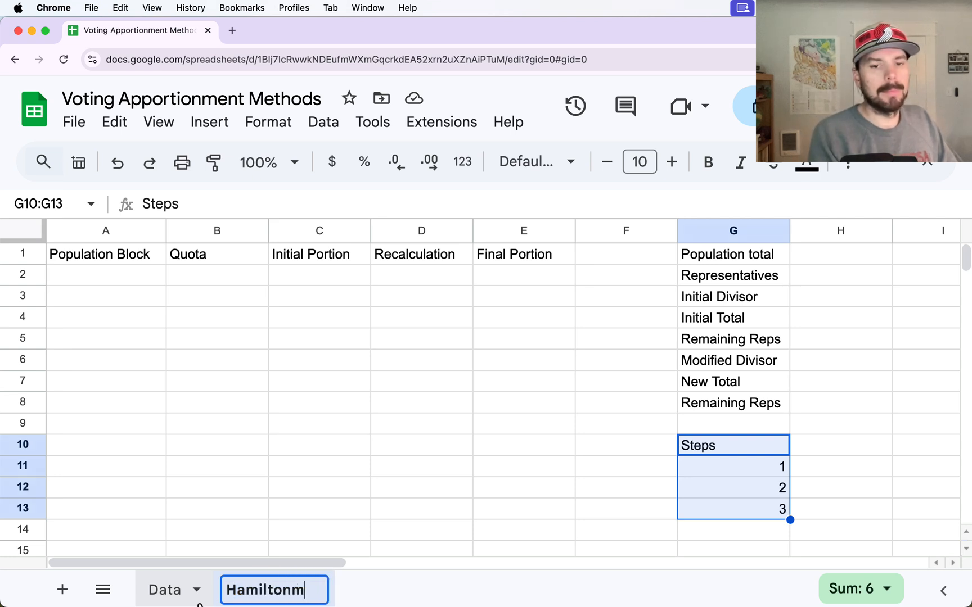
pyautogui.press('BackSpace')
pyautogui.write("'s Me")
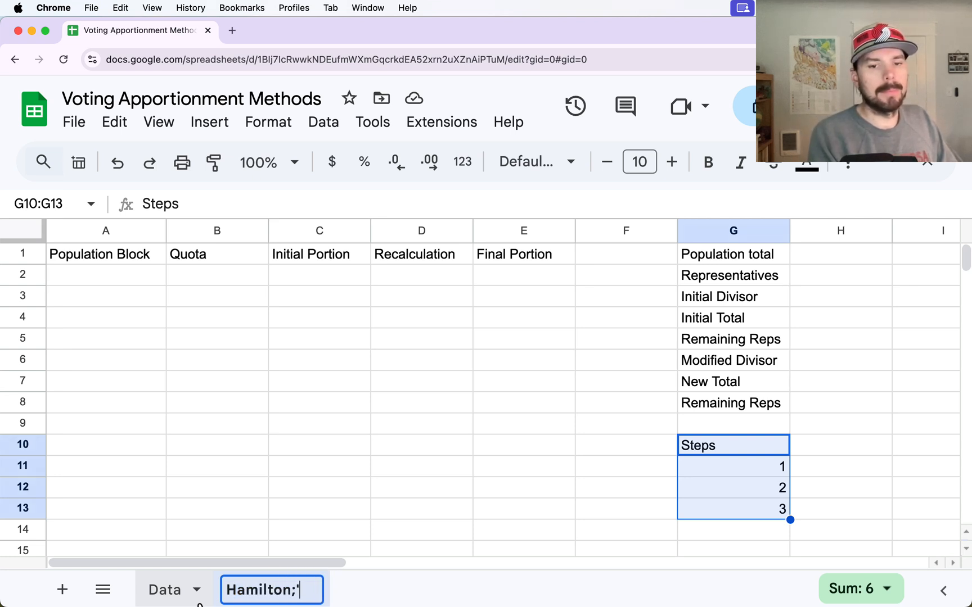
pyautogui.write('thod')
pyautogui.press('Return')
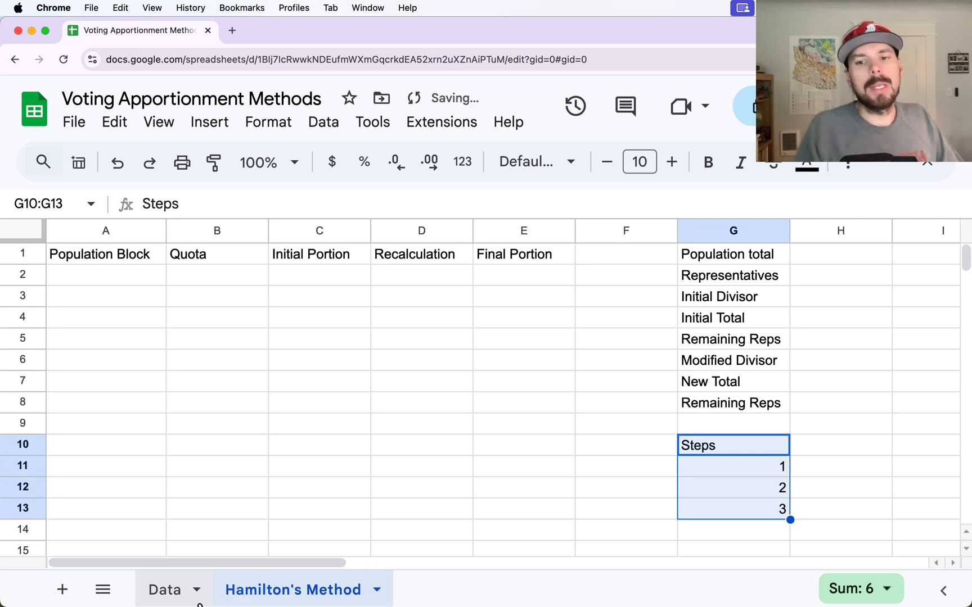
pyautogui.click(293, 474)
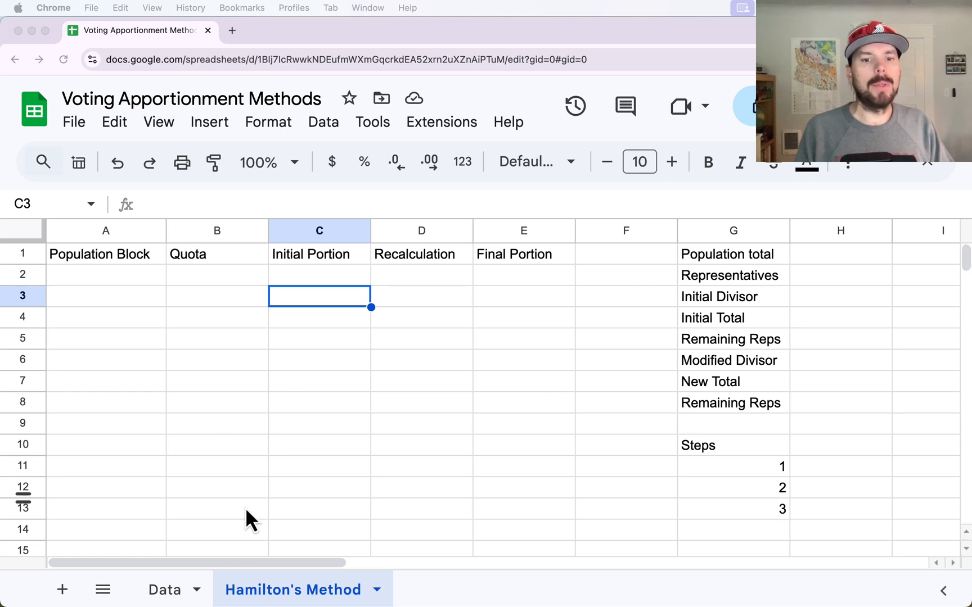
# Paste the county table (County, Population, Seats Received) into the Data sheet from A1: Adams 160,000, Grant 205,000, Colton 437,000, Davis 156,000, Hayes 143,000
pyautogui.click(171, 592)
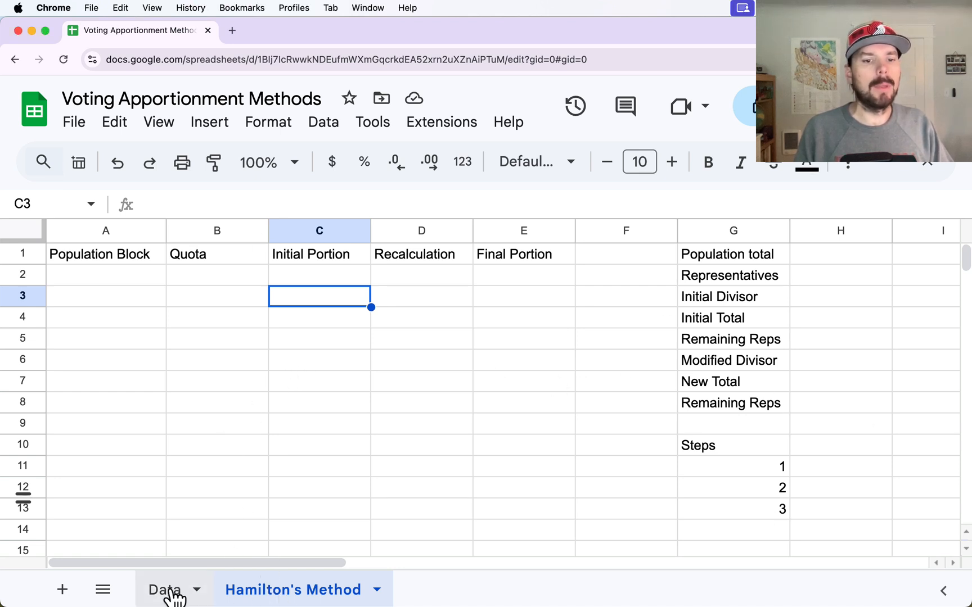
pyautogui.click(171, 590)
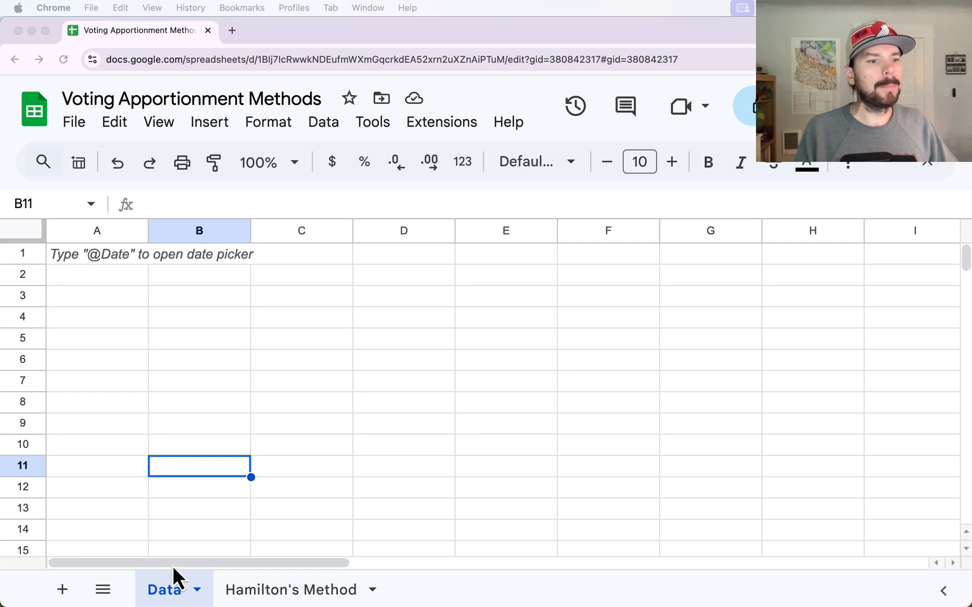
pyautogui.click(105, 259)
pyautogui.write('County\tPopulation\tSeats Received Adams\t160,000\t Grant\t205,000\t Colton\t437,000\t Davis\t156,000\t Hayes\t143,000')
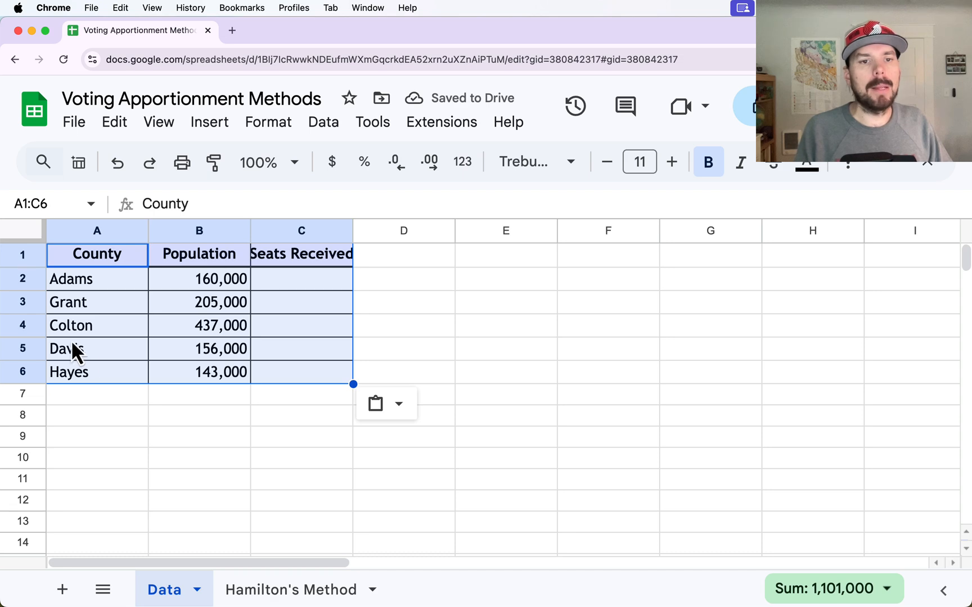
pyautogui.click(290, 403)
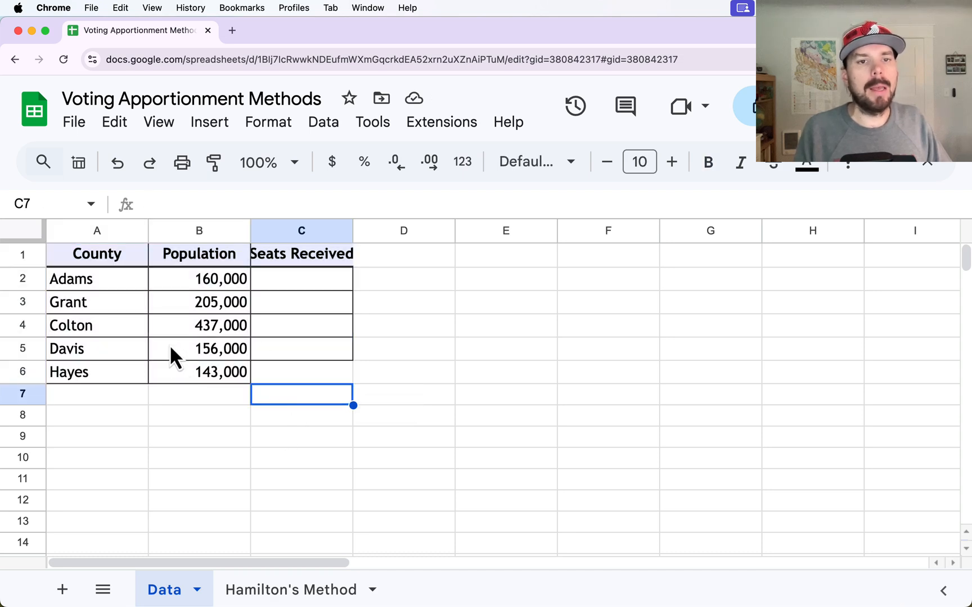
# Undo the county table paste and insert the table again from cell A1 as values only
pyautogui.click(75, 263)
pyautogui.press('super+z')
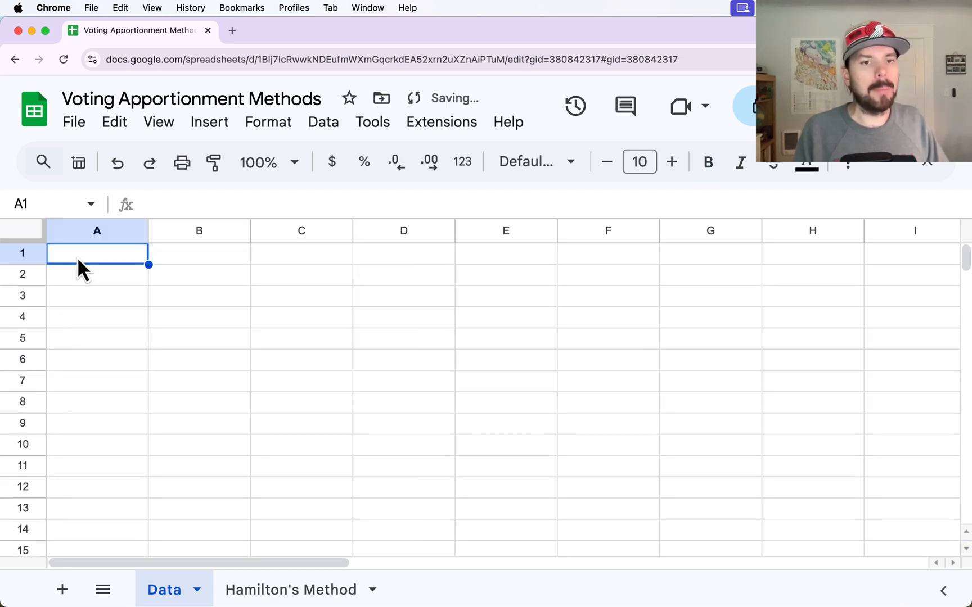
pyautogui.rightClick(76, 259)
pyautogui.moveTo(202, 280)
pyautogui.click(427, 283)
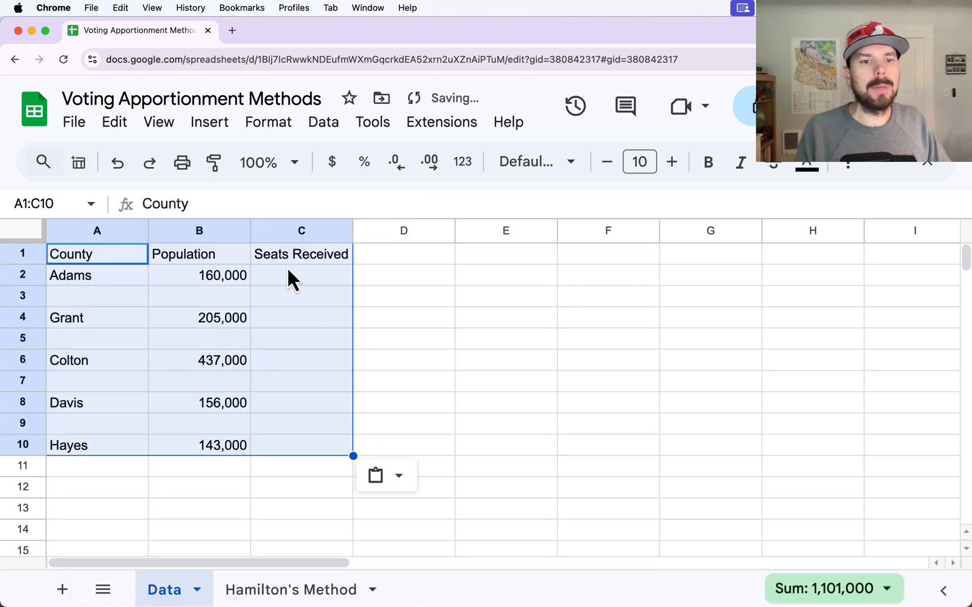
# Undo the values-only paste and paste the county table at A1 with its original formatting
pyautogui.click(96, 254)
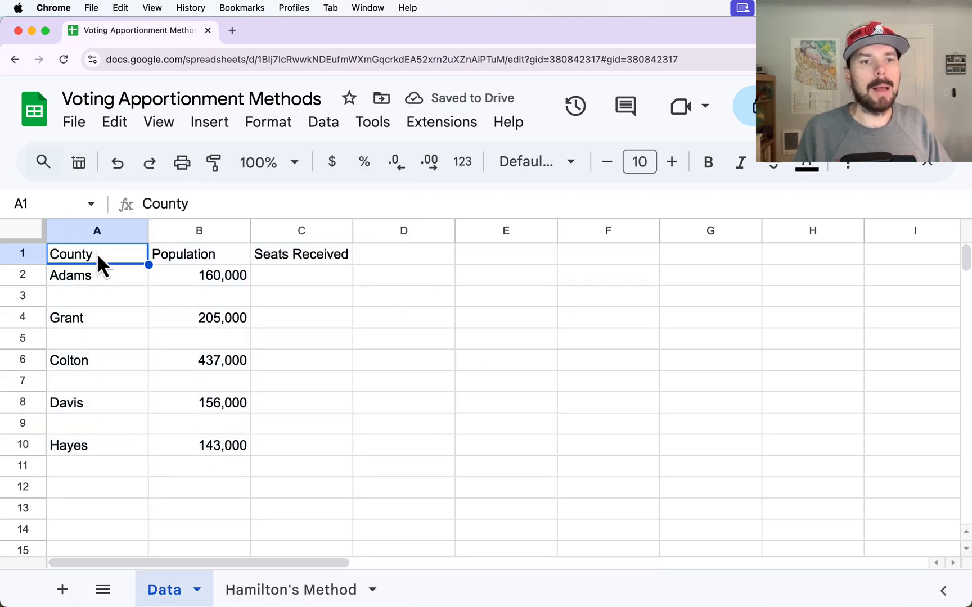
pyautogui.press('super+z')
pyautogui.rightClick(95, 258)
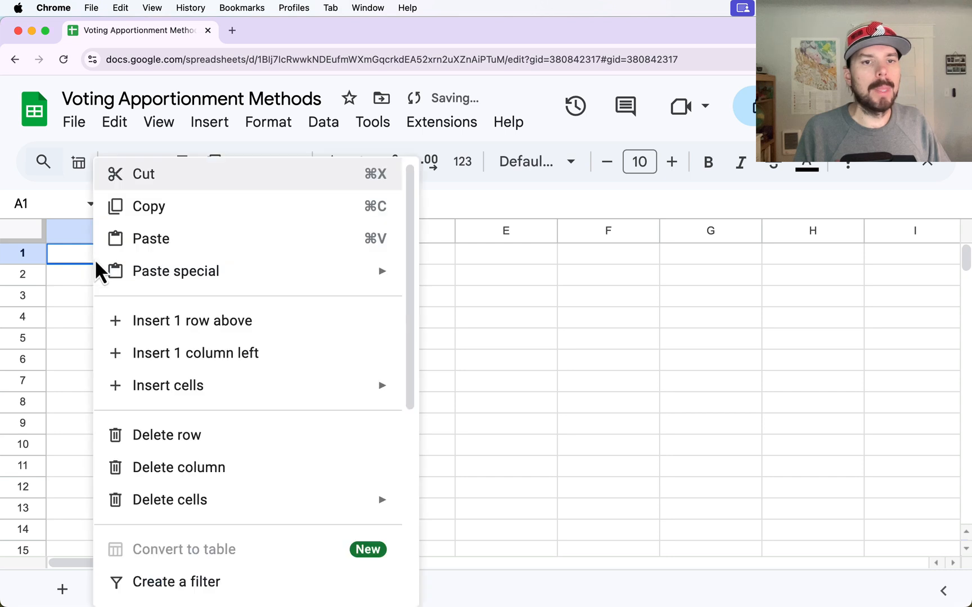
pyautogui.click(175, 247)
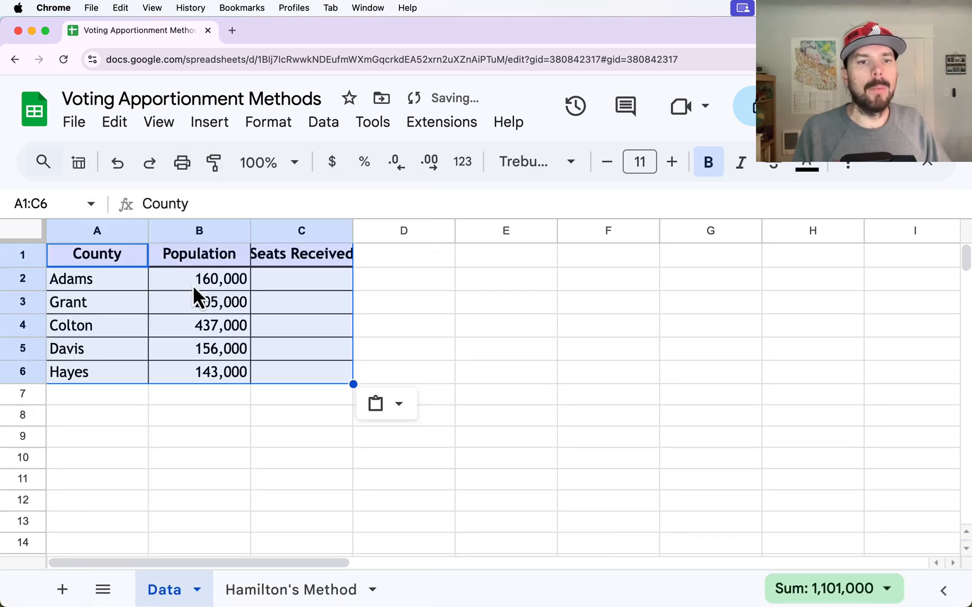
# Copy the county populations in B2:B6 of the Data sheet and paste them as values only from A2 of the Hamilton's Method sheet
pyautogui.moveTo(197, 280); pyautogui.dragTo(208, 372)
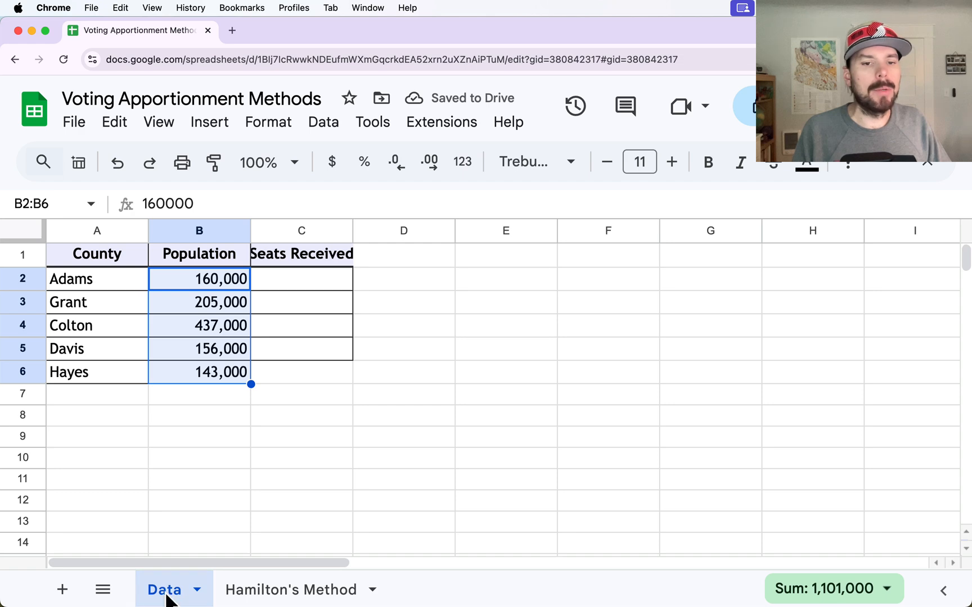
pyautogui.press('super+c')
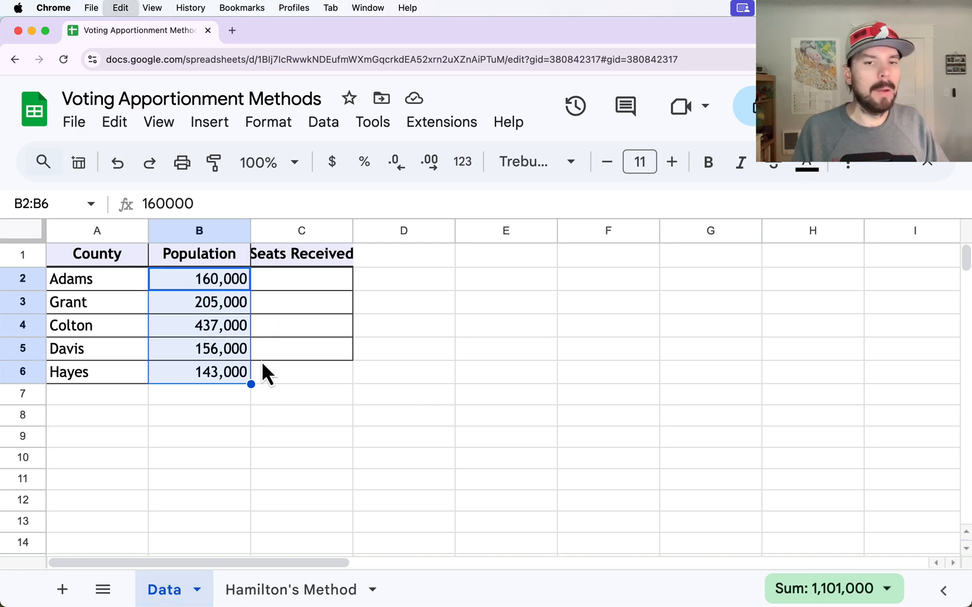
pyautogui.click(281, 585)
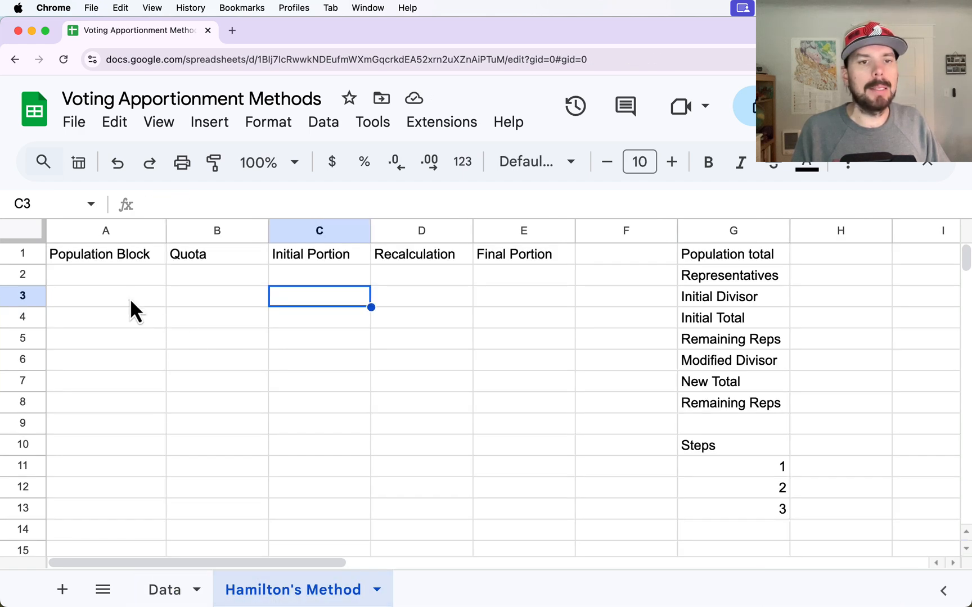
pyautogui.click(117, 281)
pyautogui.rightClick(109, 274)
pyautogui.moveTo(118, 279)
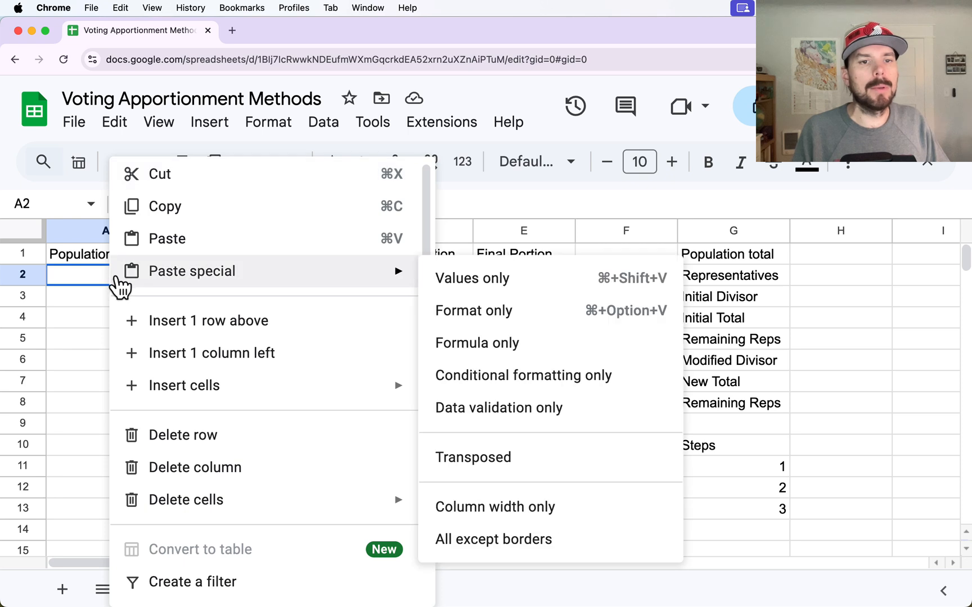
pyautogui.click(464, 278)
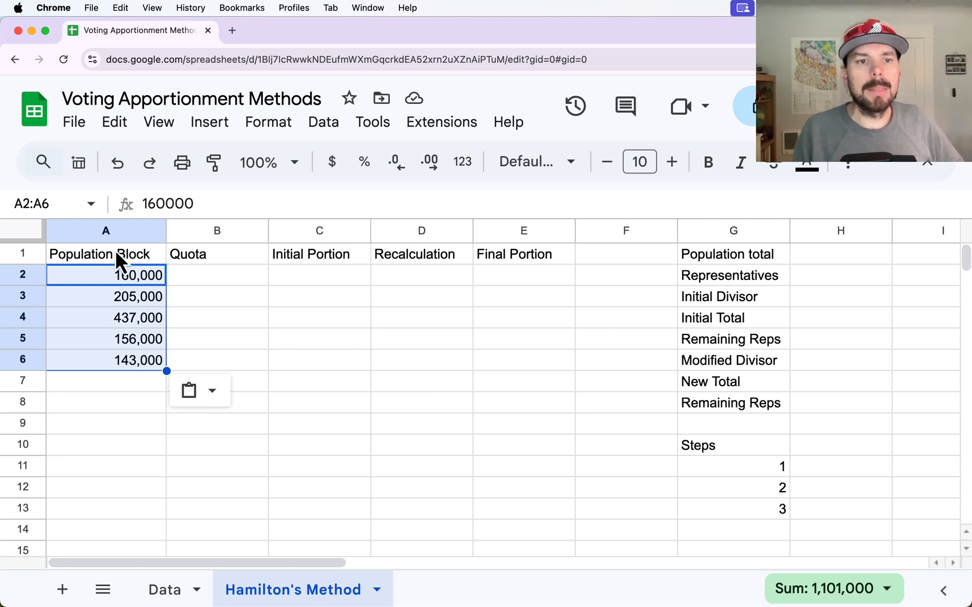
pyautogui.click(112, 233)
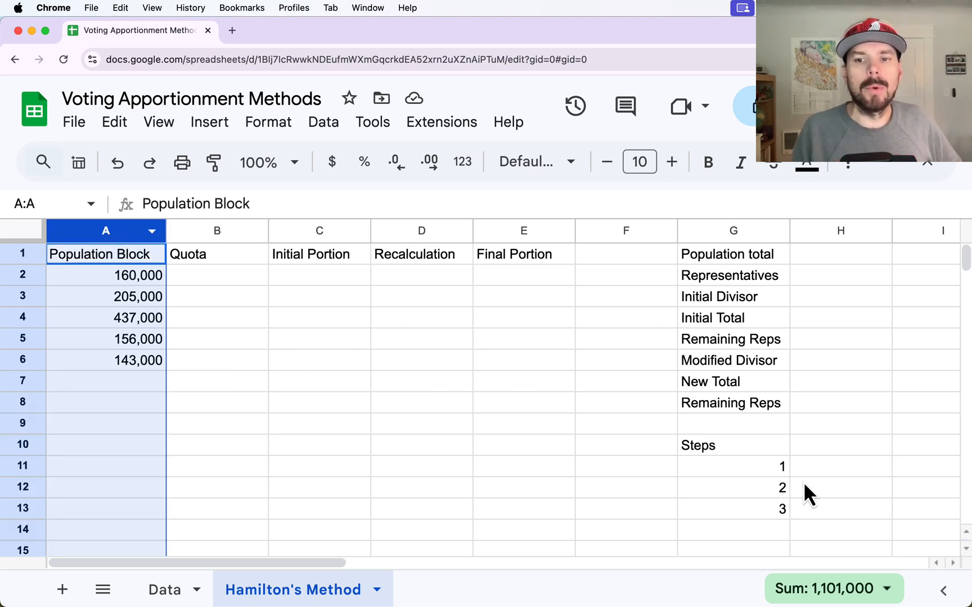
# Enter "Population" in H11 as the description of step 1
pyautogui.click(821, 466)
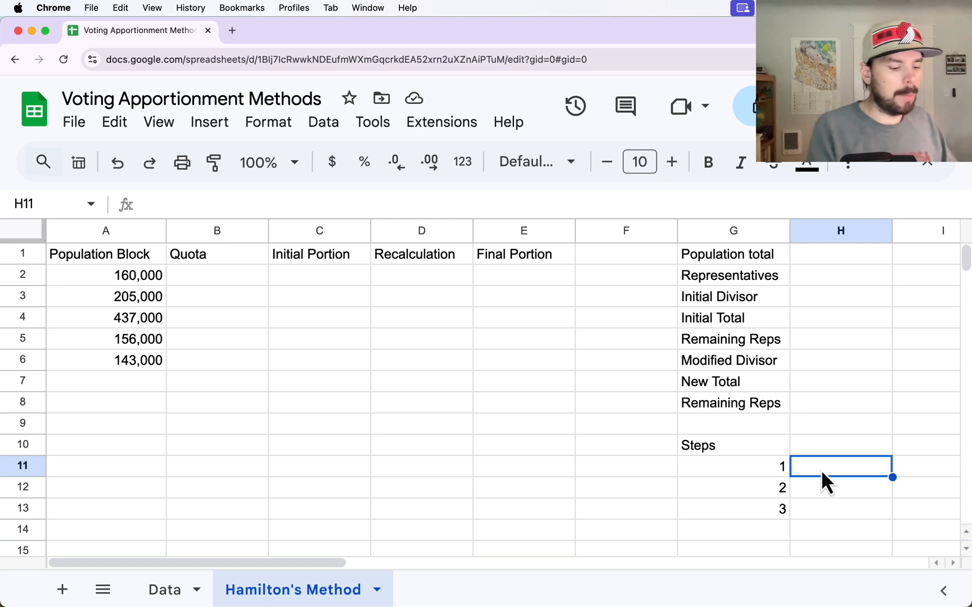
pyautogui.write('Population')
pyautogui.press('Return')
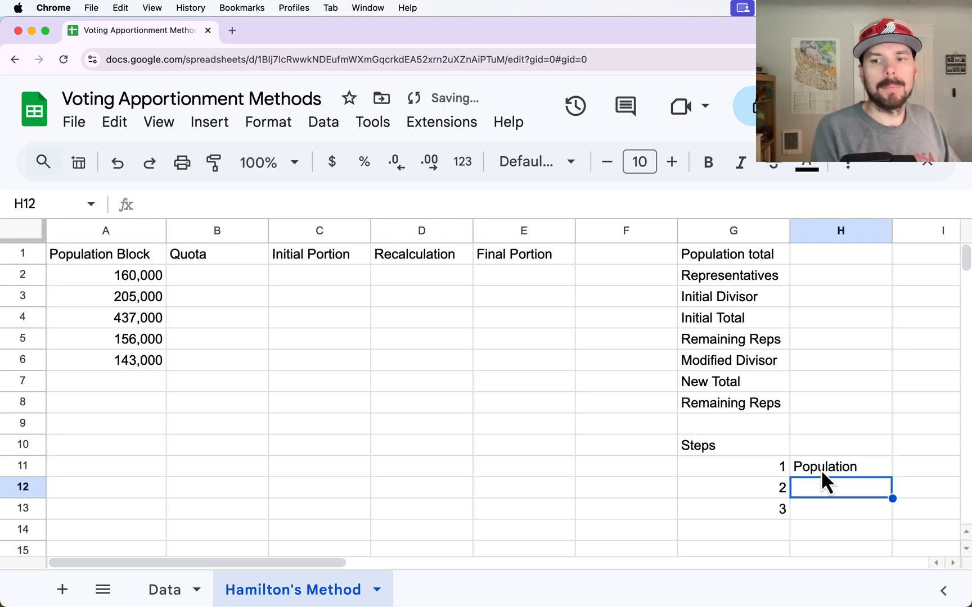
# Fill column A and the step 1 cells G11:H11 with the same light red background
pyautogui.click(128, 231)
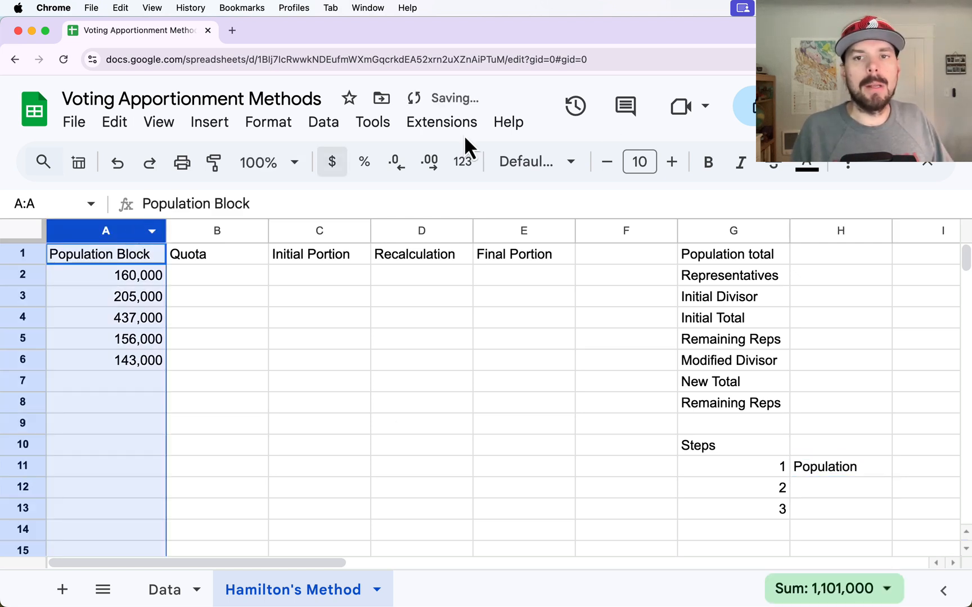
pyautogui.click(848, 166)
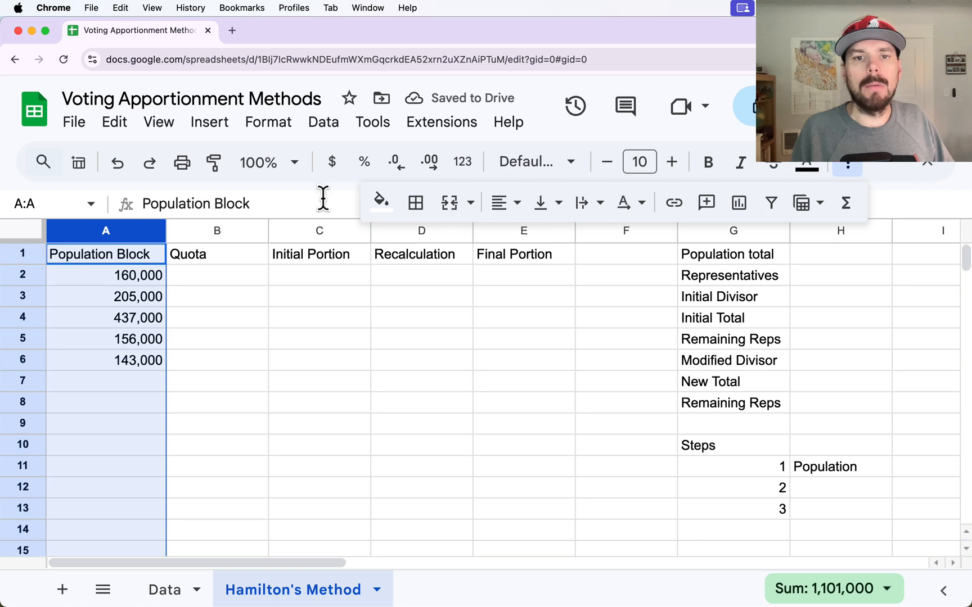
pyautogui.click(381, 201)
pyautogui.click(411, 319)
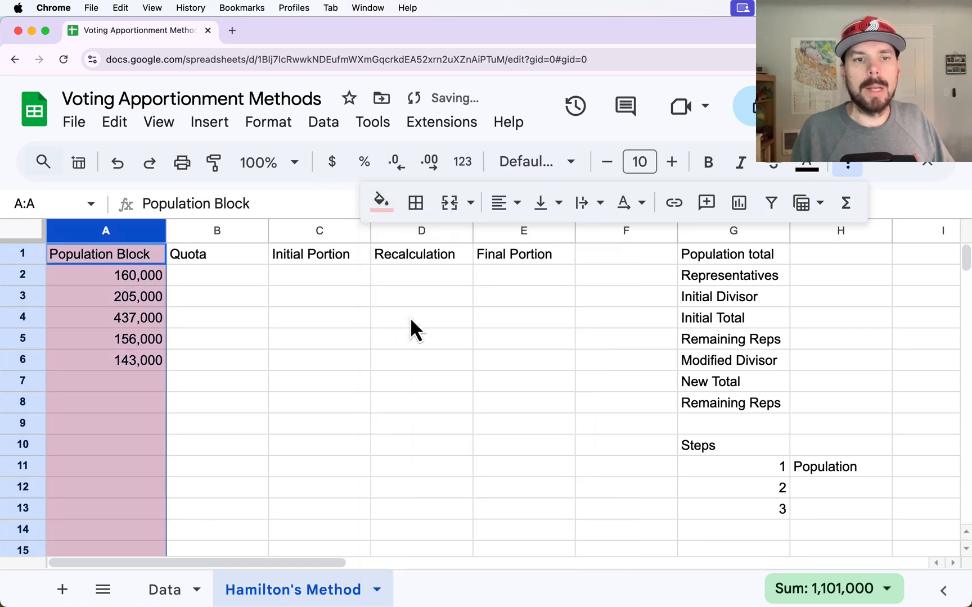
pyautogui.moveTo(724, 467); pyautogui.dragTo(807, 465)
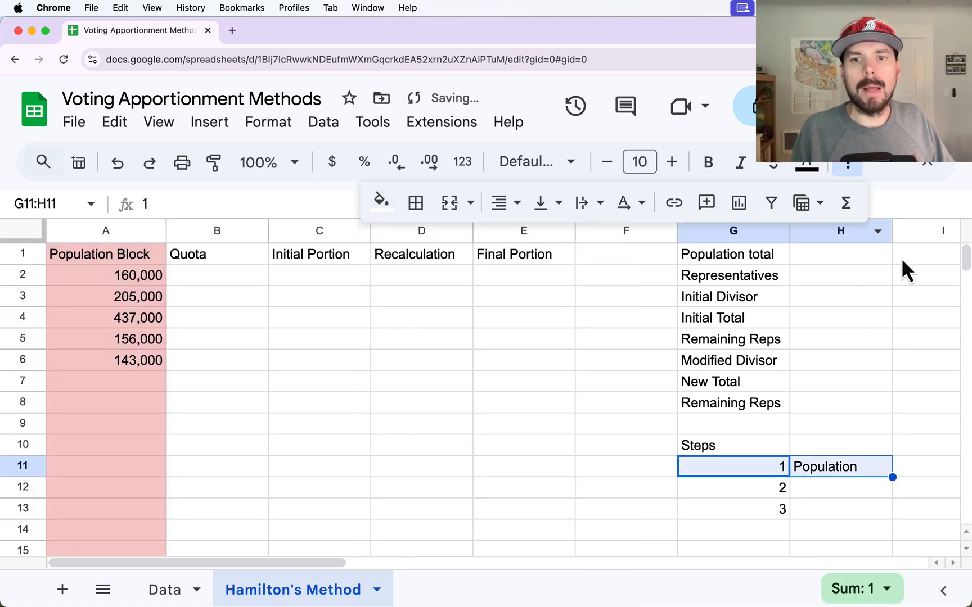
pyautogui.click(380, 201)
pyautogui.click(410, 321)
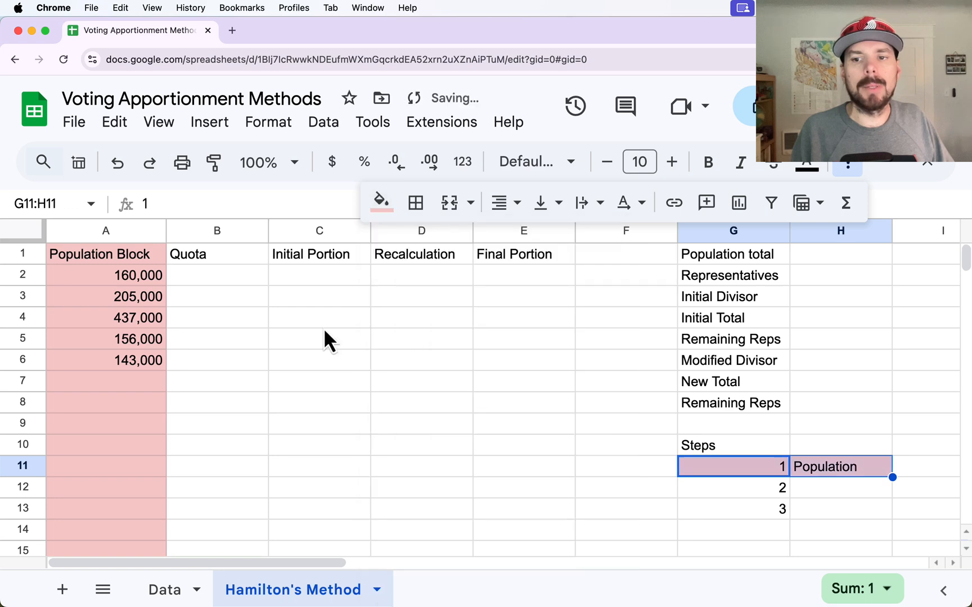
pyautogui.click(256, 338)
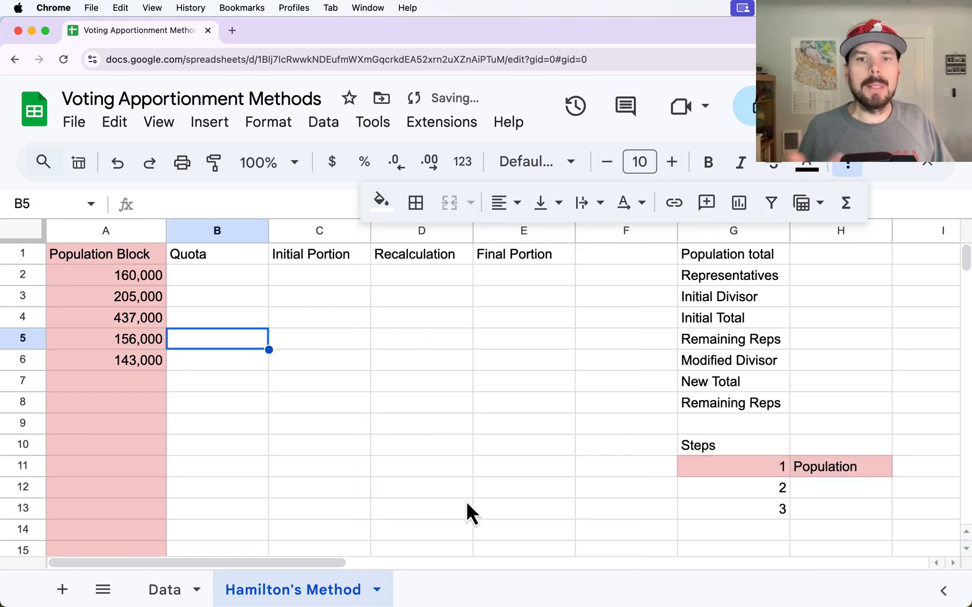
pyautogui.click(850, 165)
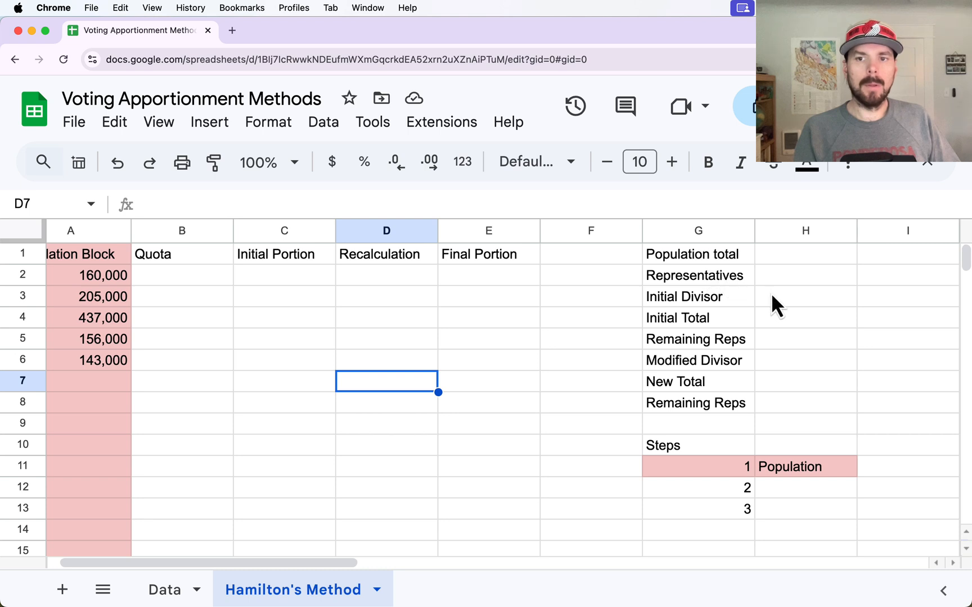
# Enter the formula =sum(A:A) in H1 to calculate the population total
pyautogui.click(776, 305)
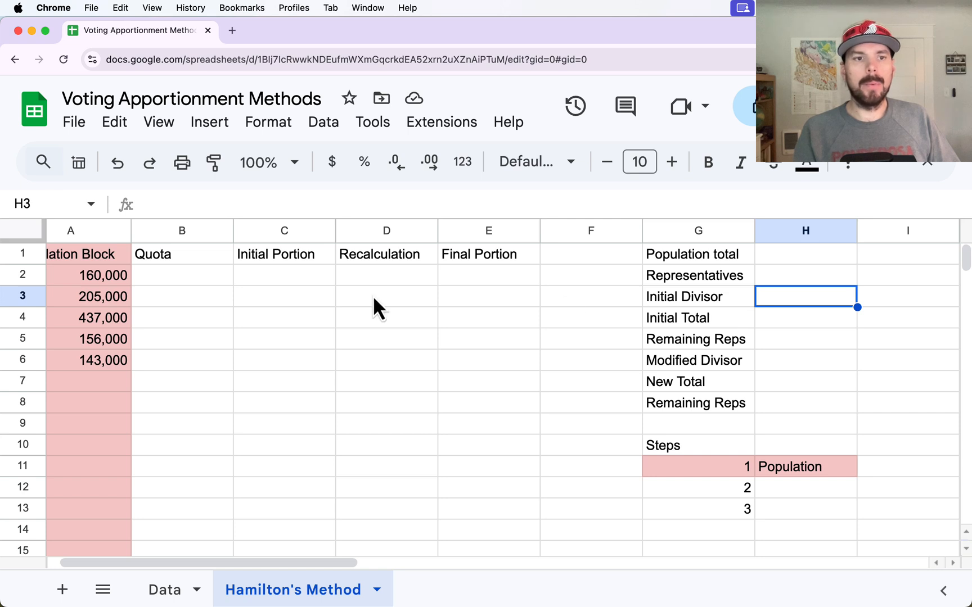
pyautogui.hscroll(-2, 252, 564)
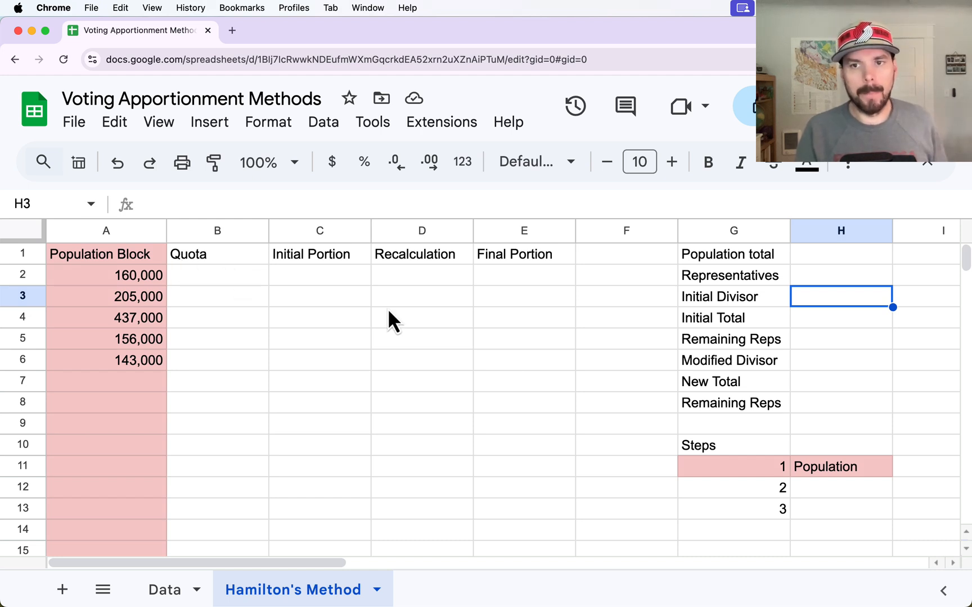
pyautogui.click(838, 254)
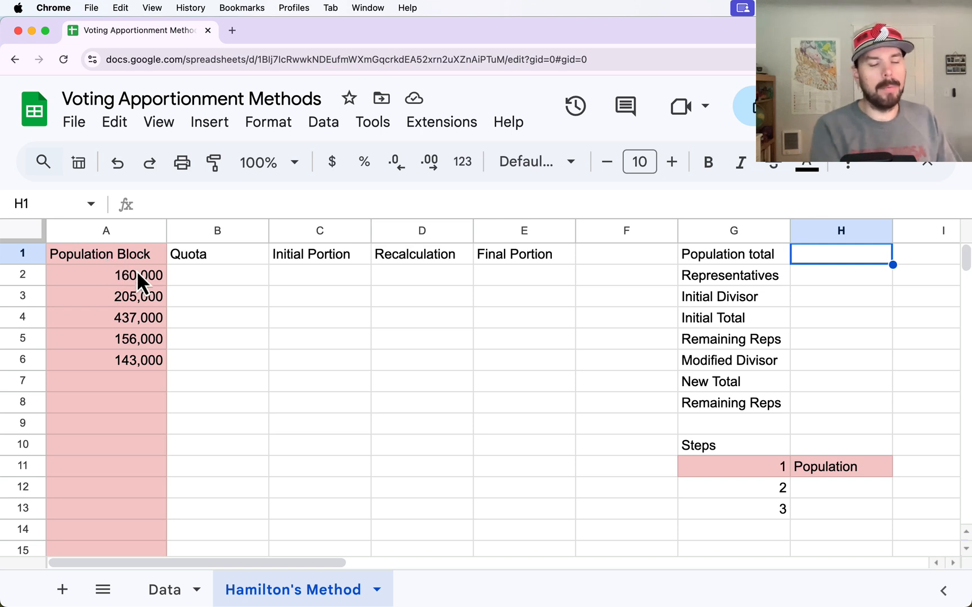
pyautogui.write('=s')
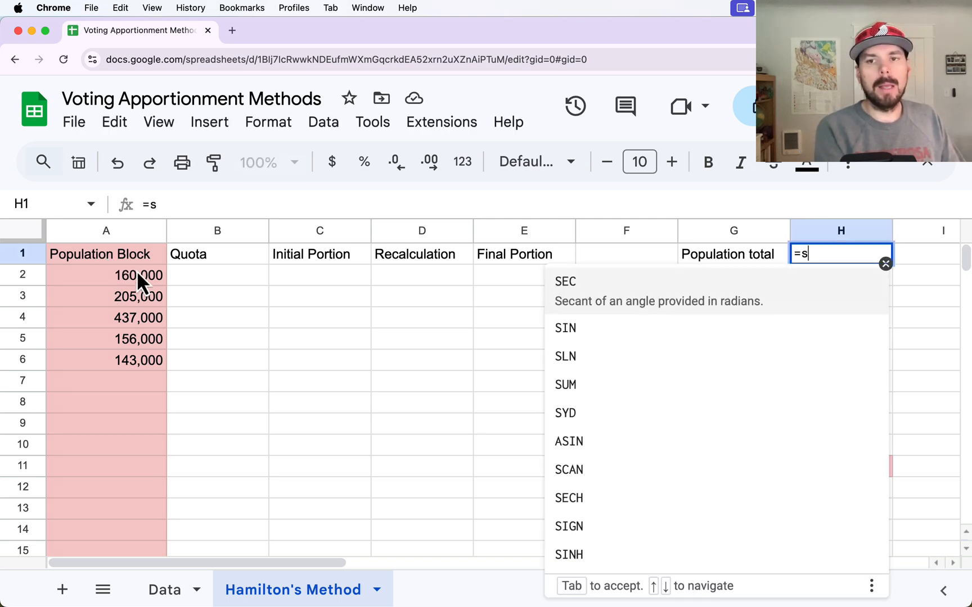
pyautogui.write('um(')
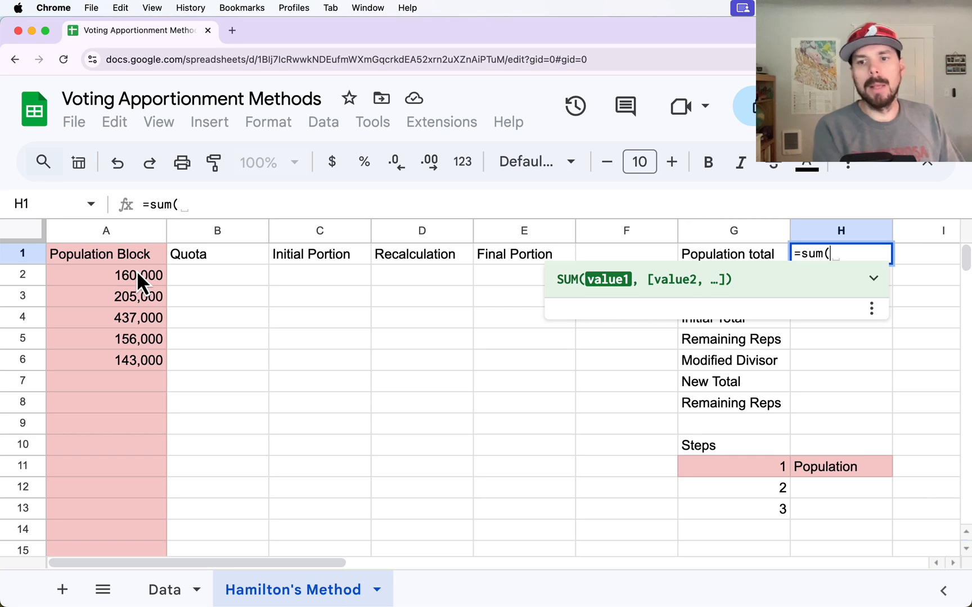
pyautogui.click(123, 231)
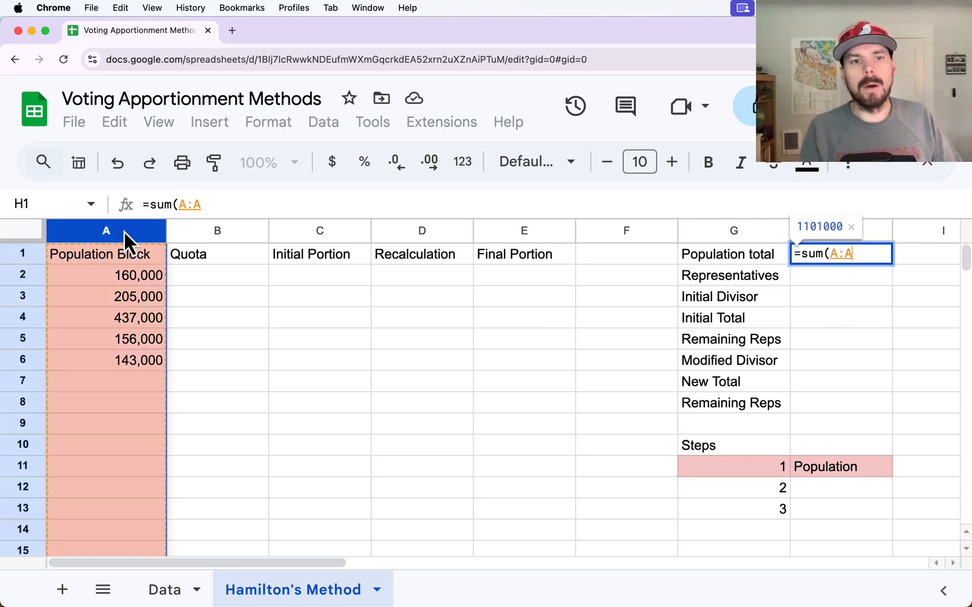
pyautogui.write(')')
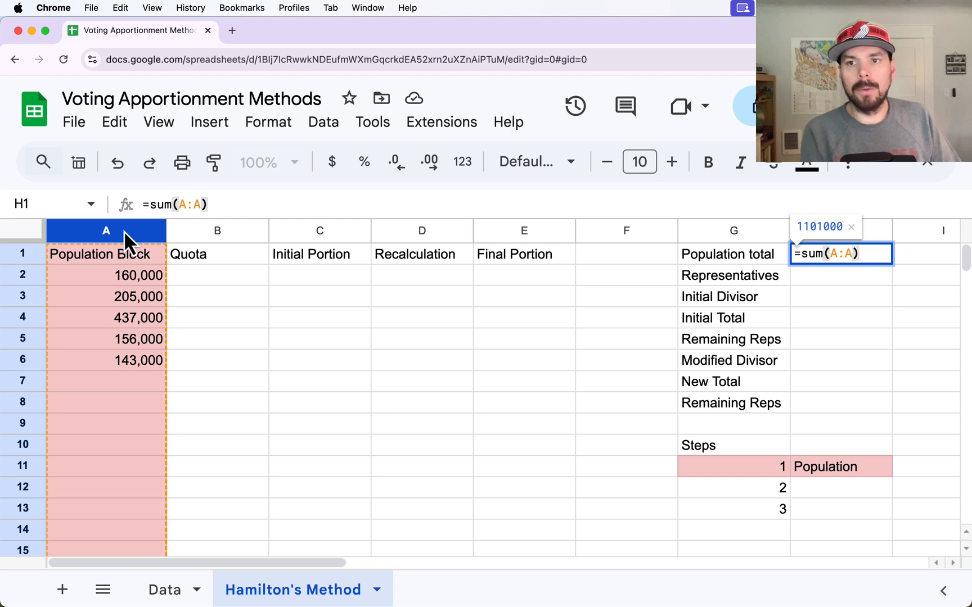
pyautogui.press('BackSpace')
pyautogui.press('BackSpace')
pyautogui.press('BackSpace')
pyautogui.press('BackSpace')
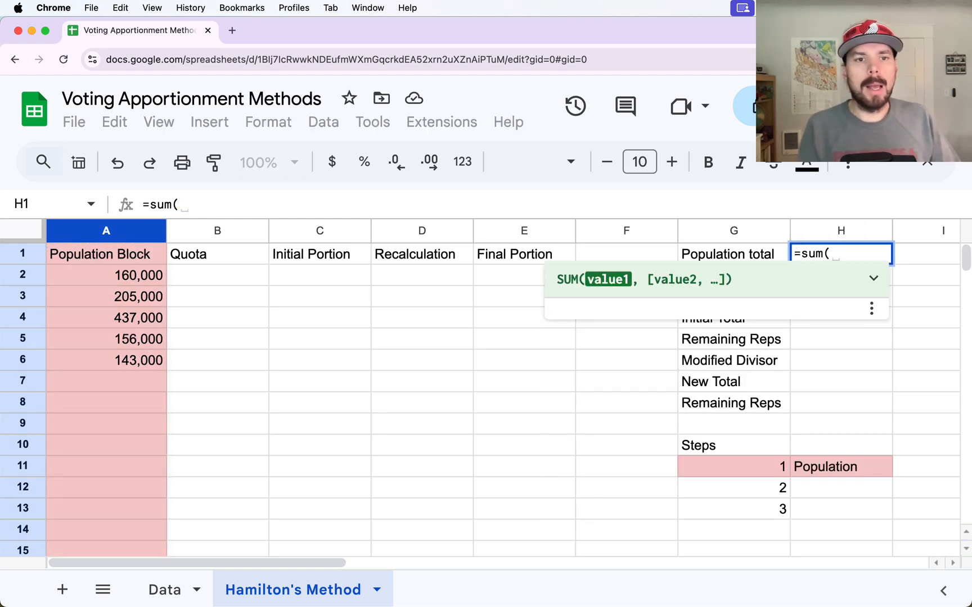
pyautogui.click(124, 233)
pyautogui.write(')')
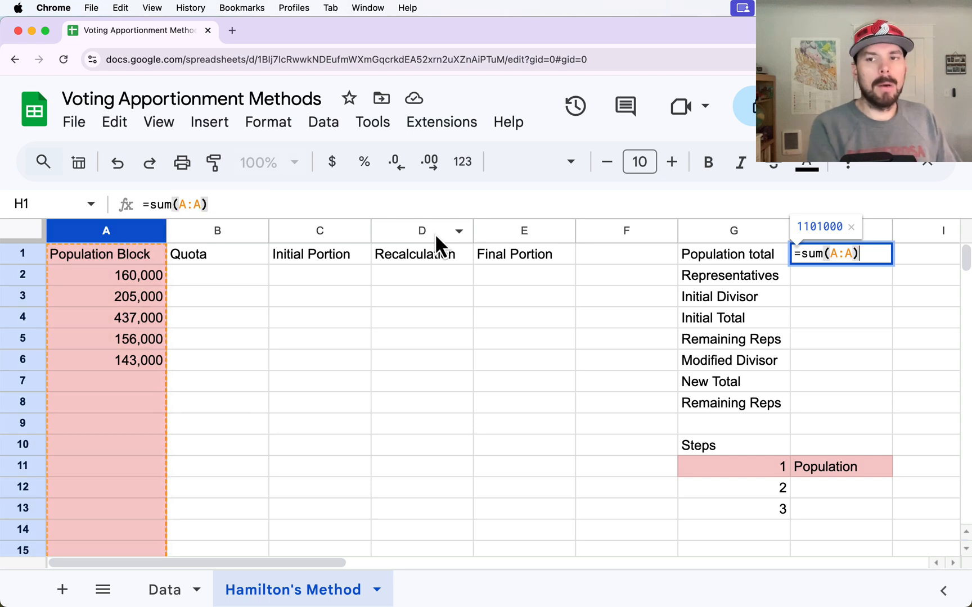
pyautogui.press('Return')
pyautogui.moveTo(120, 276); pyautogui.dragTo(138, 465)
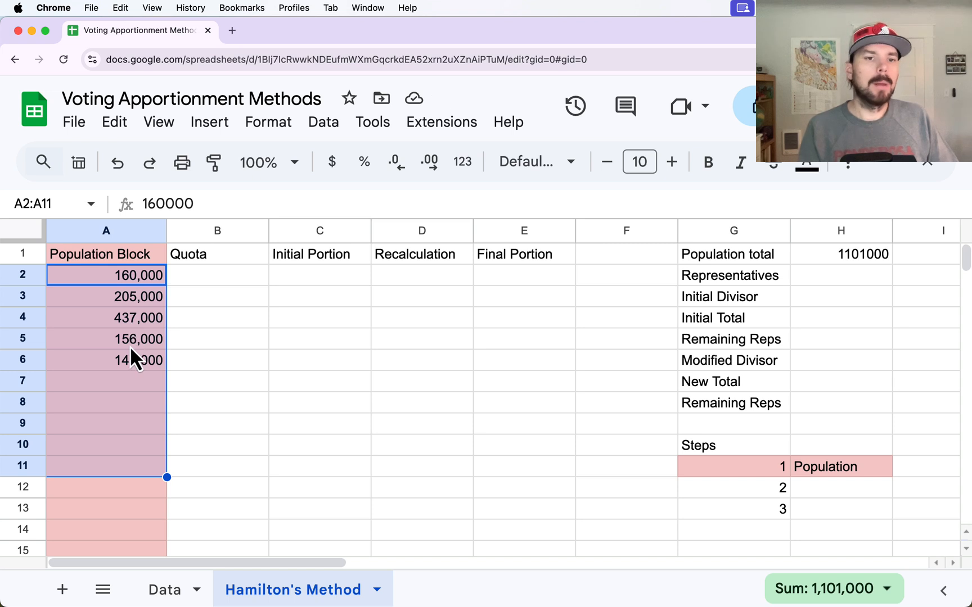
pyautogui.click(180, 396)
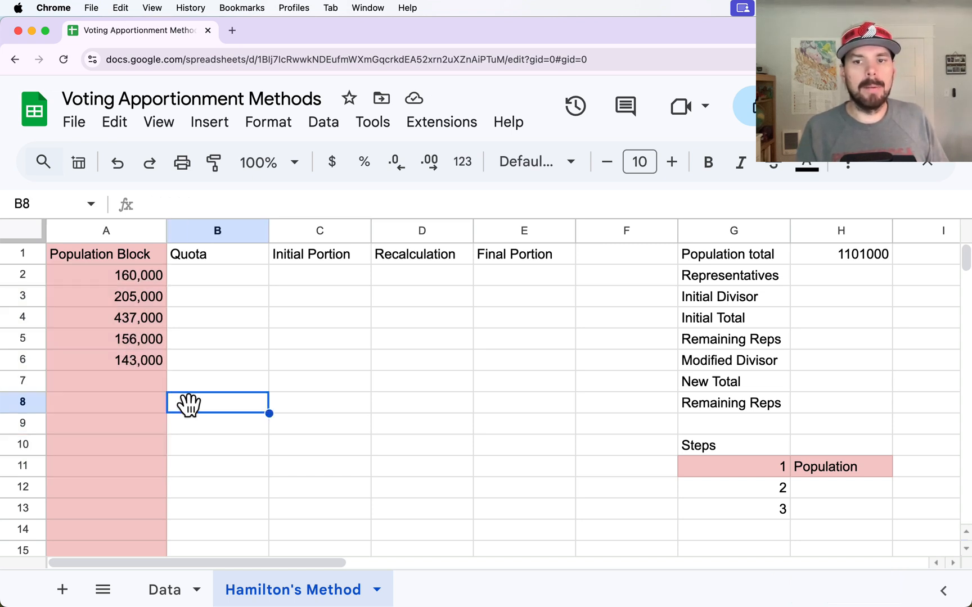
pyautogui.click(124, 233)
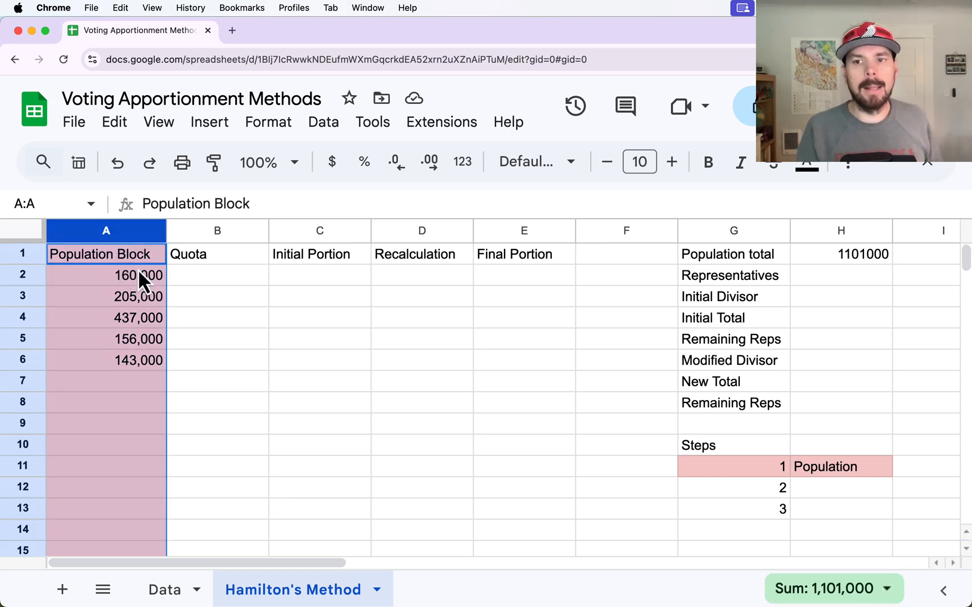
pyautogui.click(318, 317)
pyautogui.click(845, 258)
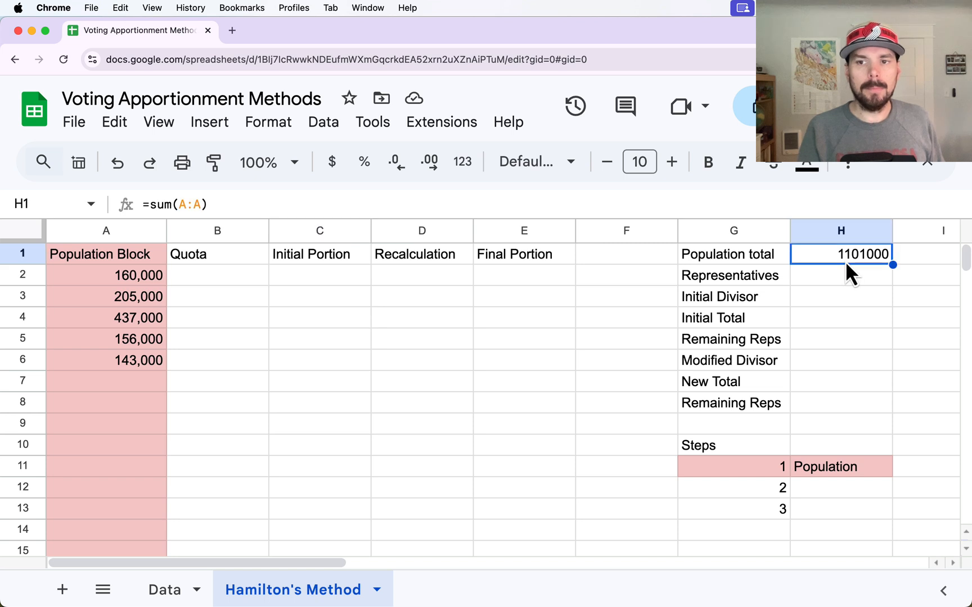
pyautogui.click(835, 280)
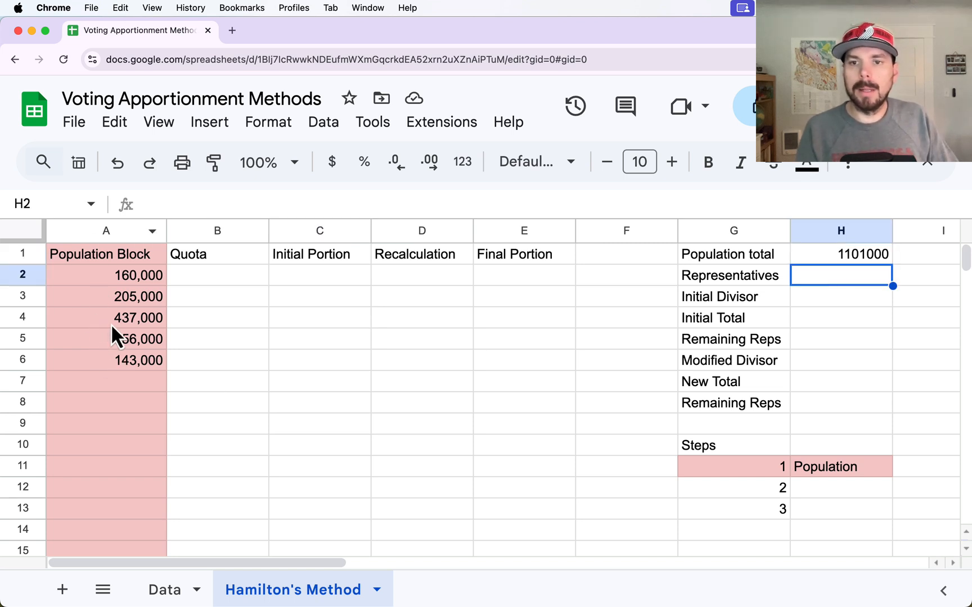
# Fill the Representatives cells G2:H2 and the step 2 cells G12:H12 with a light yellow background
pyautogui.moveTo(778, 276); pyautogui.dragTo(828, 276)
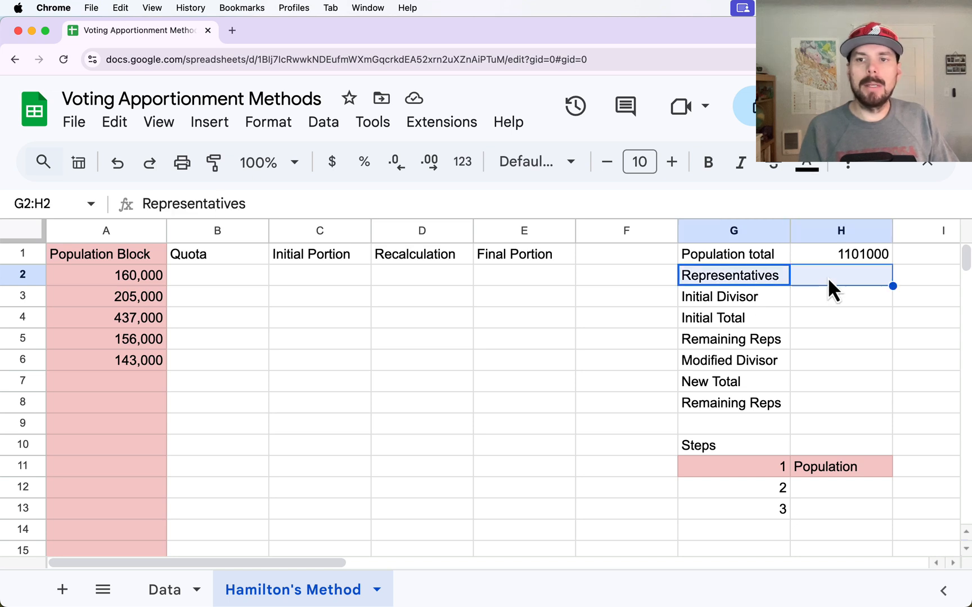
pyautogui.click(848, 172)
pyautogui.click(382, 202)
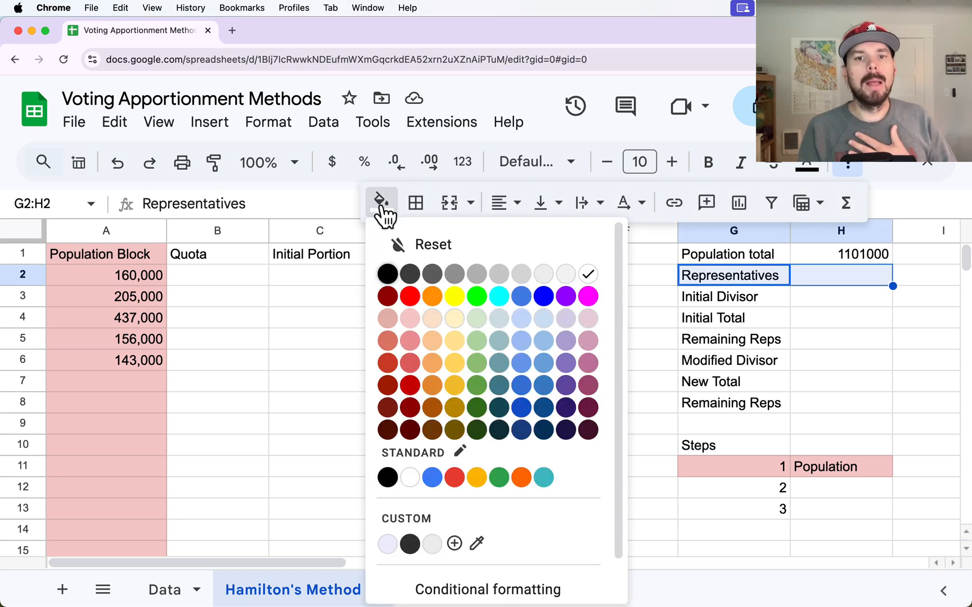
pyautogui.click(454, 321)
pyautogui.moveTo(752, 486); pyautogui.dragTo(869, 483)
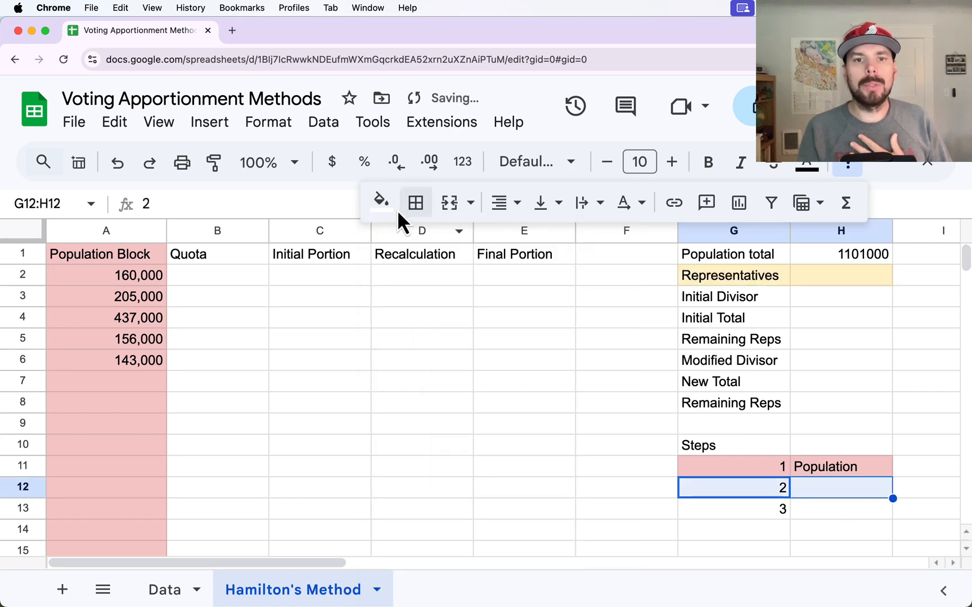
pyautogui.click(382, 203)
pyautogui.click(455, 323)
# Enter "Update reps" in H12 as the description of step 2
pyautogui.click(807, 492)
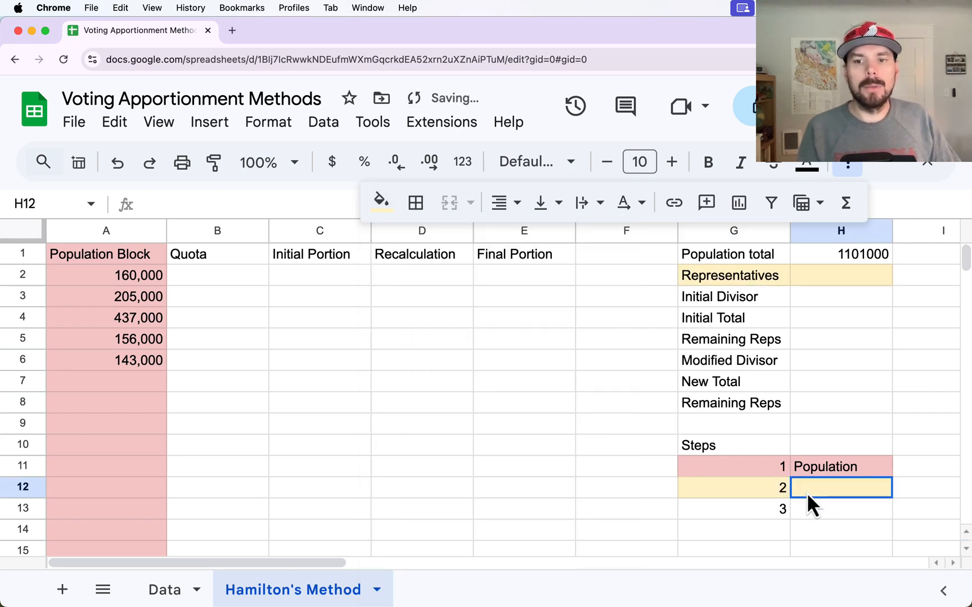
pyautogui.write('Up')
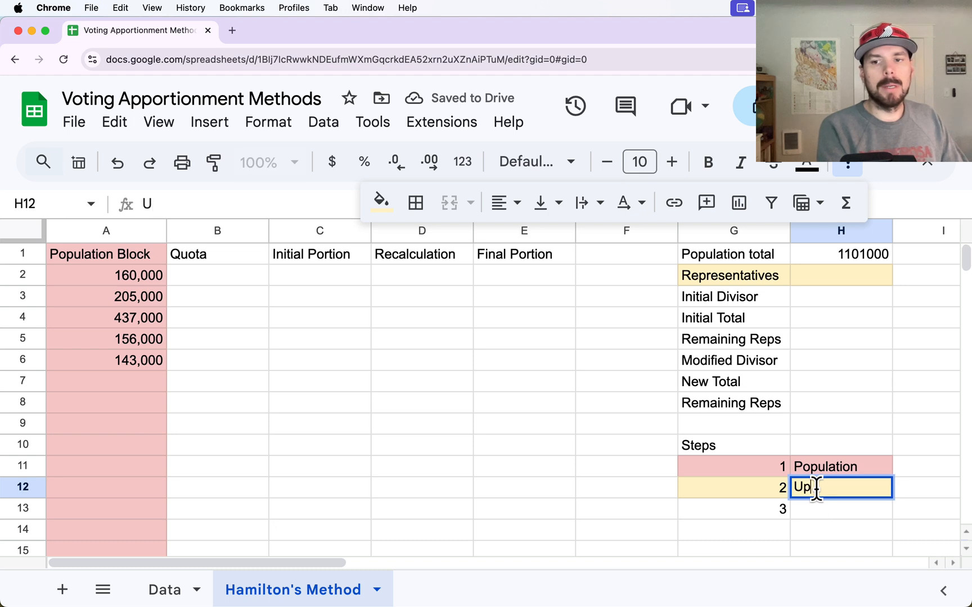
pyautogui.write('date  Reps')
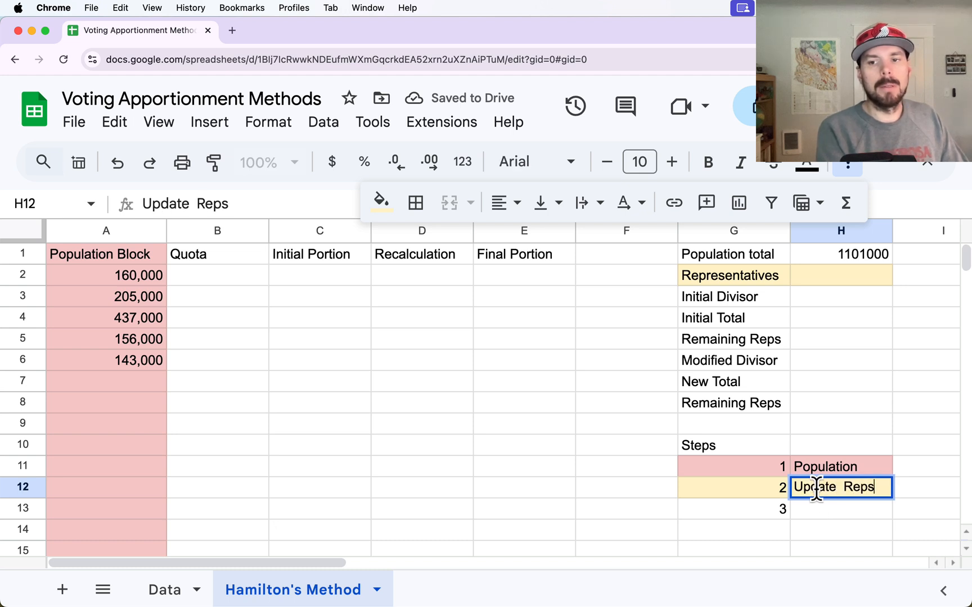
pyautogui.press('BackSpace')
pyautogui.press('BackSpace')
pyautogui.press('BackSpace')
pyautogui.press('BackSpace')
pyautogui.press('BackSpace')
pyautogui.write('reps')
pyautogui.press('Return')
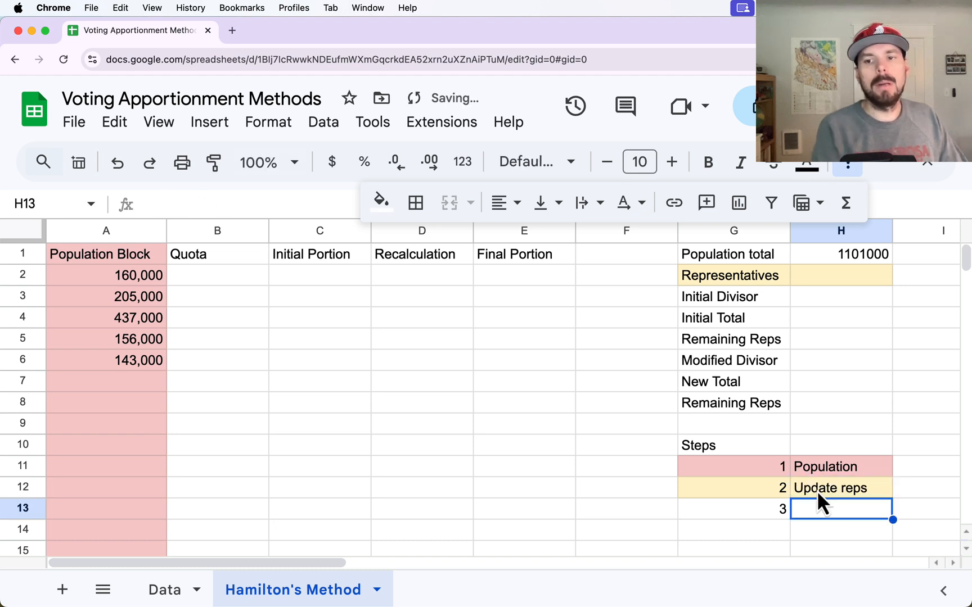
# Set the number of representatives in H2 to 39
pyautogui.click(844, 272)
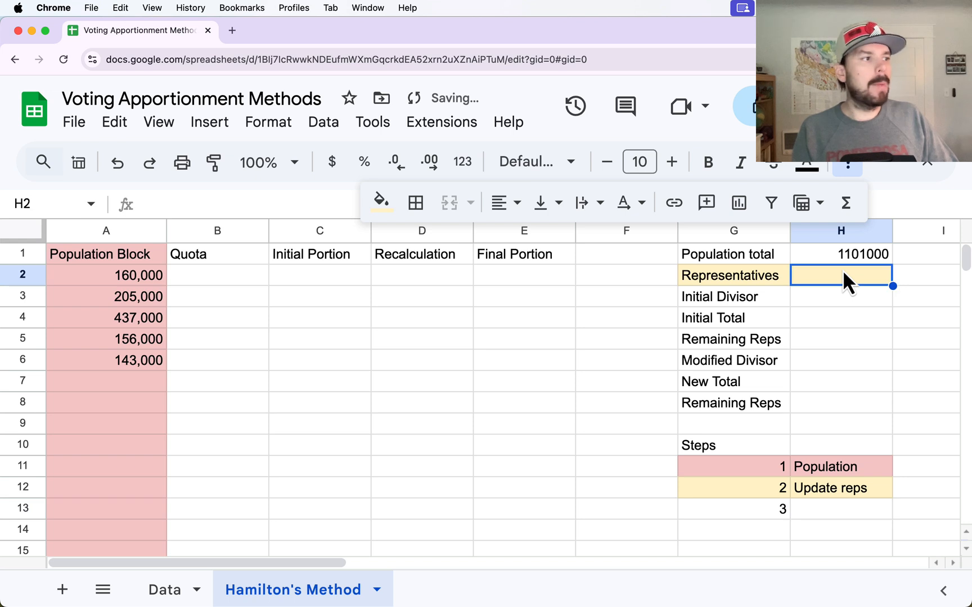
pyautogui.write('39')
pyautogui.click(844, 319)
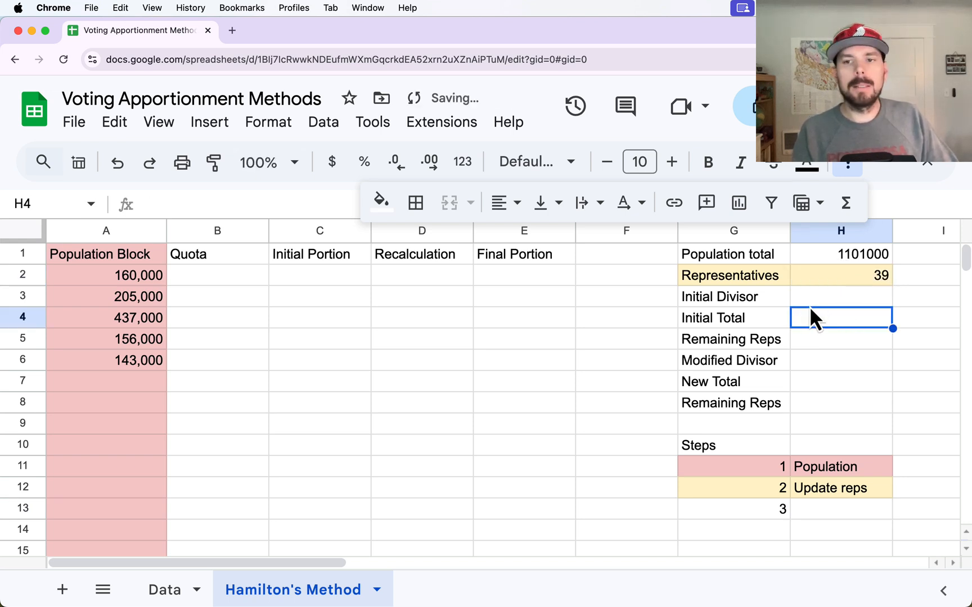
# Enter the formula =H1/H2 in H3 to calculate the initial divisor
pyautogui.moveTo(106, 275); pyautogui.dragTo(111, 356)
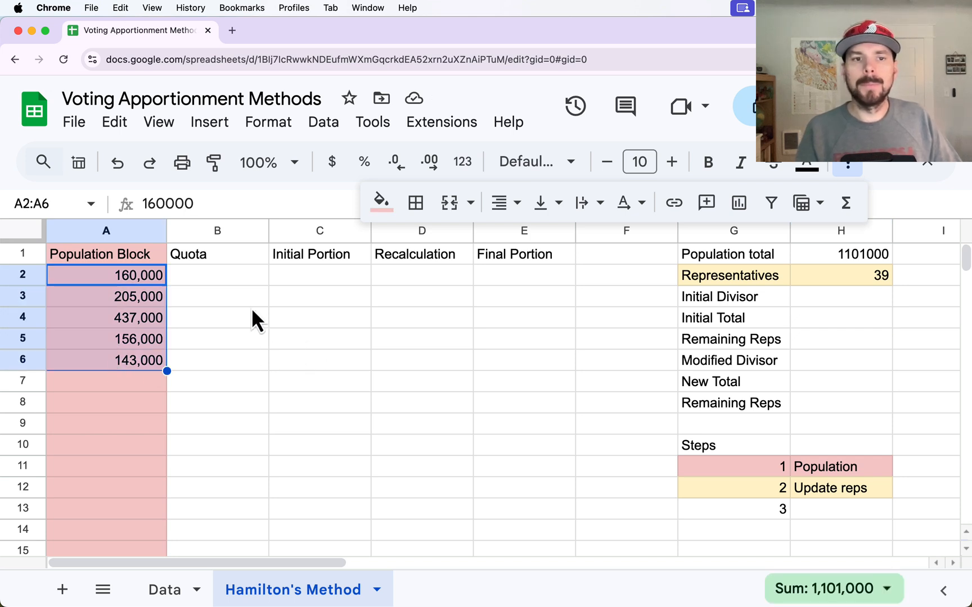
pyautogui.click(819, 297)
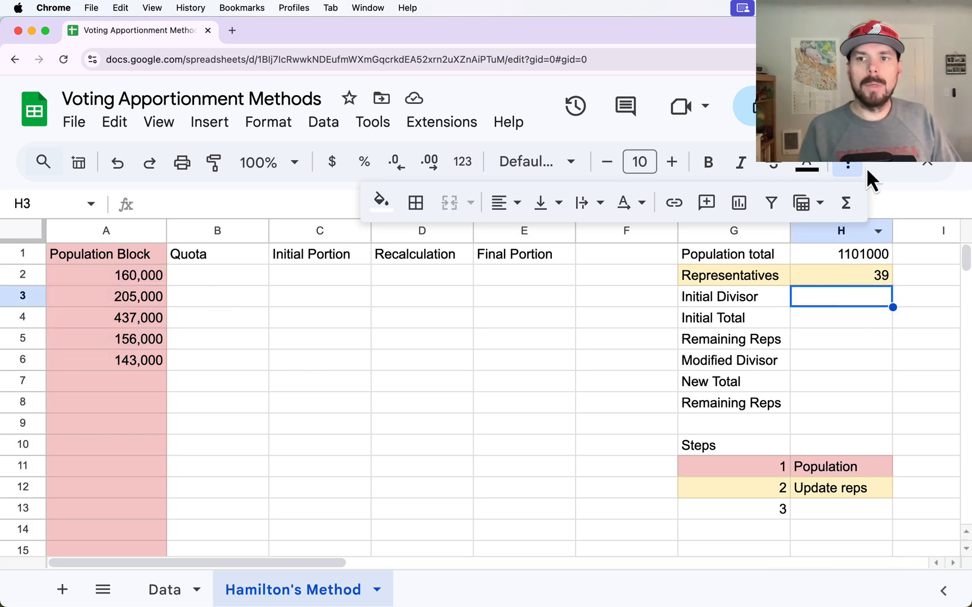
pyautogui.click(848, 165)
pyautogui.write('=')
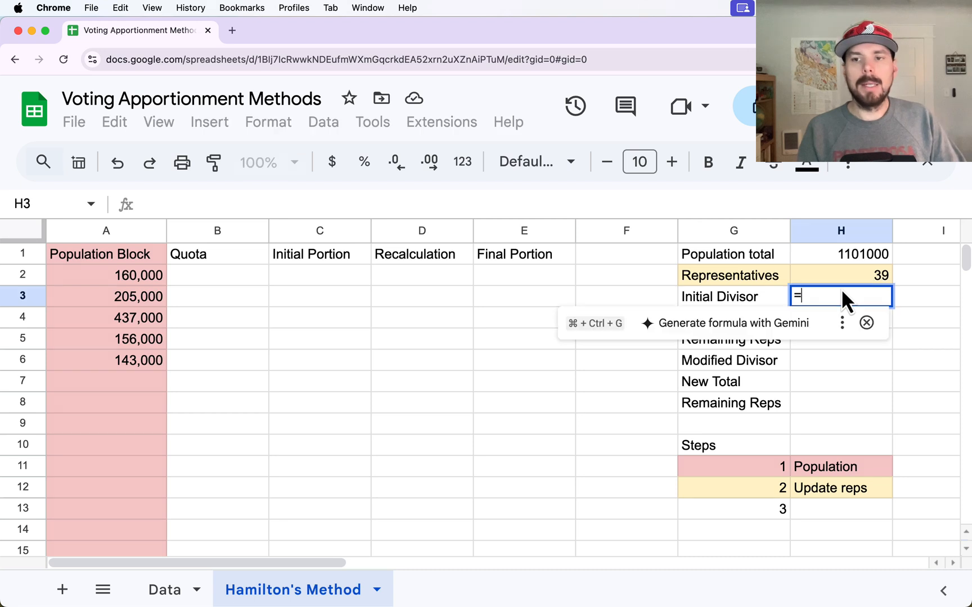
pyautogui.click(849, 273)
pyautogui.click(845, 250)
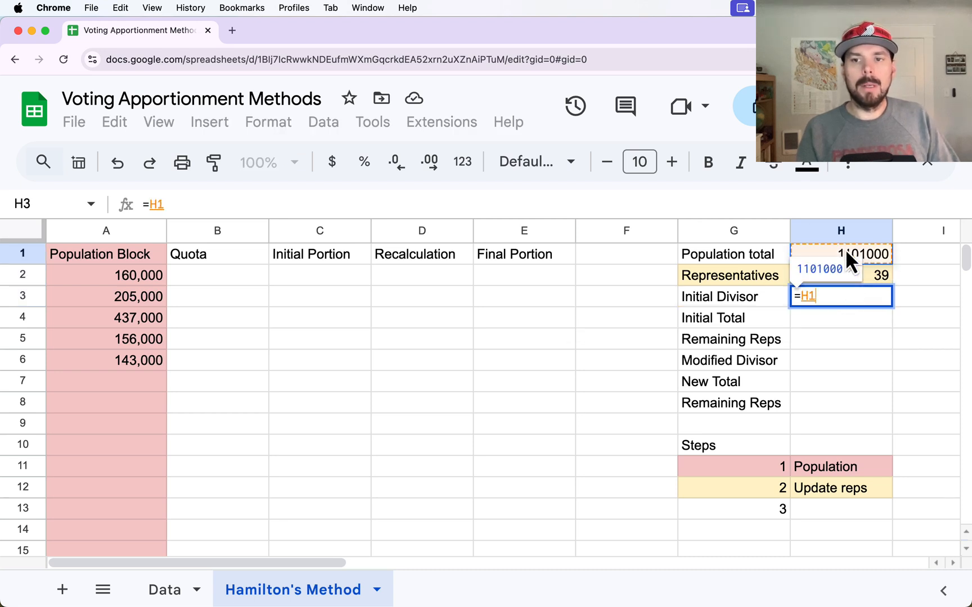
pyautogui.write('/')
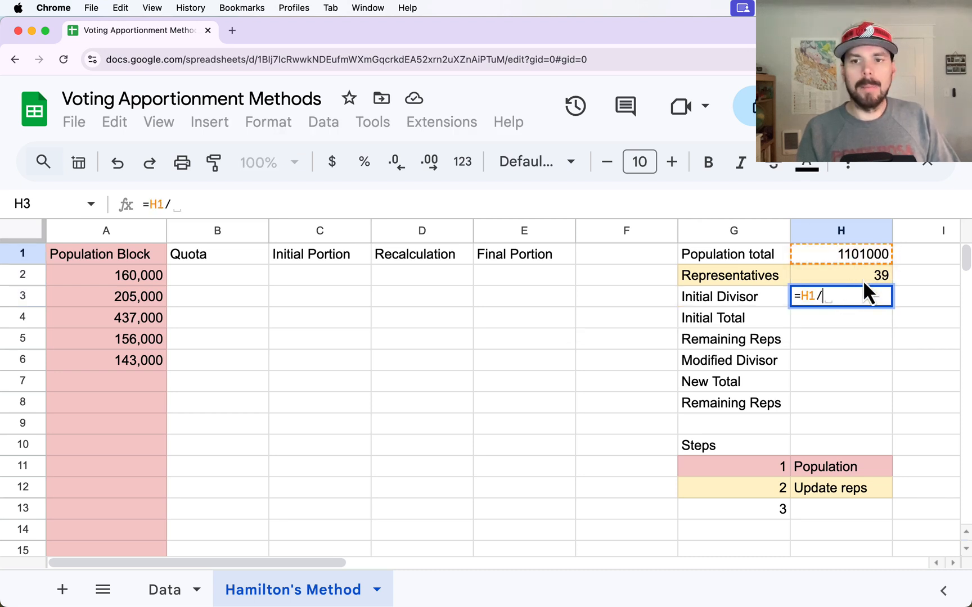
pyautogui.click(859, 278)
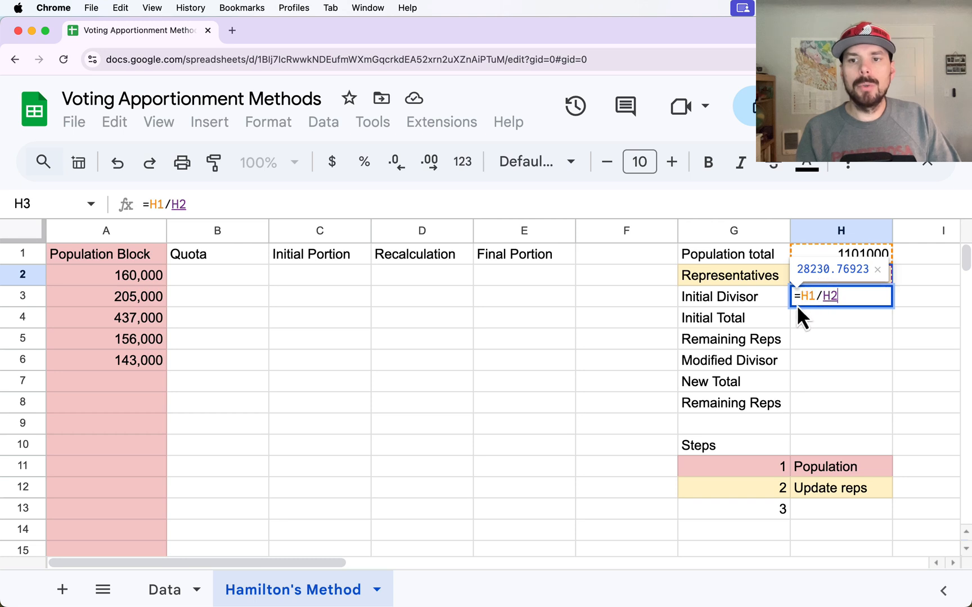
pyautogui.press('Return')
# Label the initial divisor's unit by entering "people per rep" in I3
pyautogui.click(906, 301)
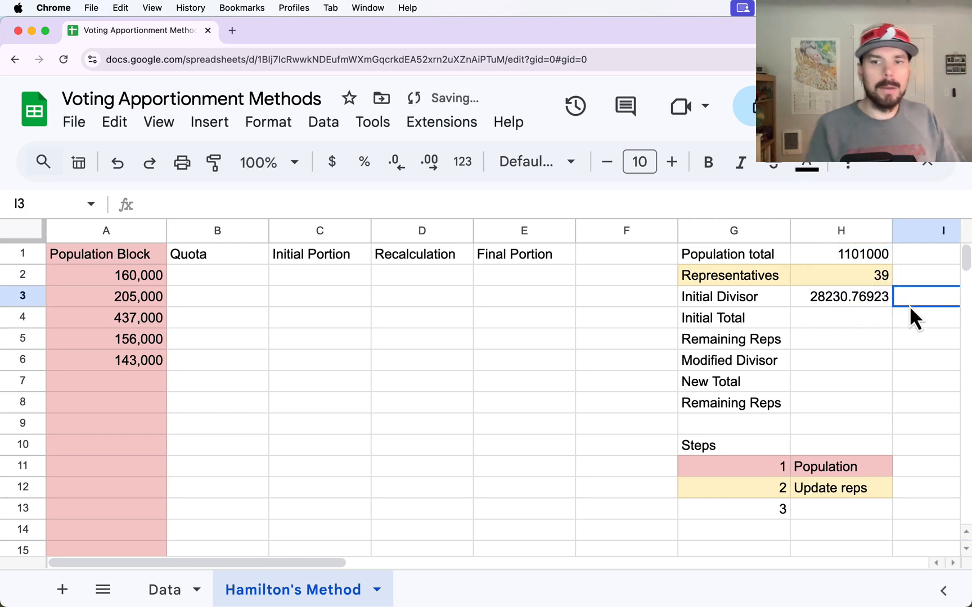
pyautogui.write('reps')
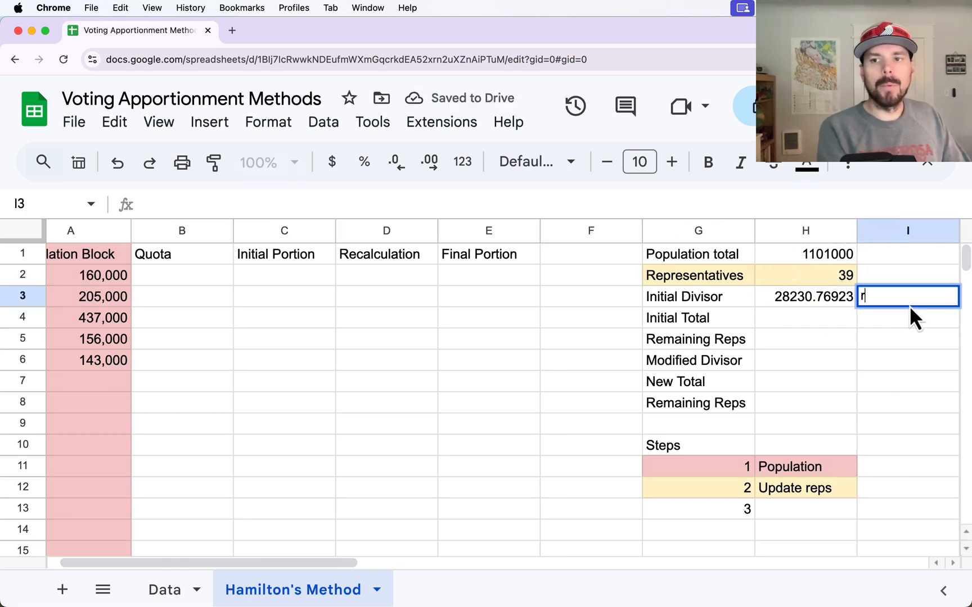
pyautogui.press('BackSpace')
pyautogui.press('BackSpace')
pyautogui.press('BackSpace')
pyautogui.press('BackSpace')
pyautogui.press('BackSpace')
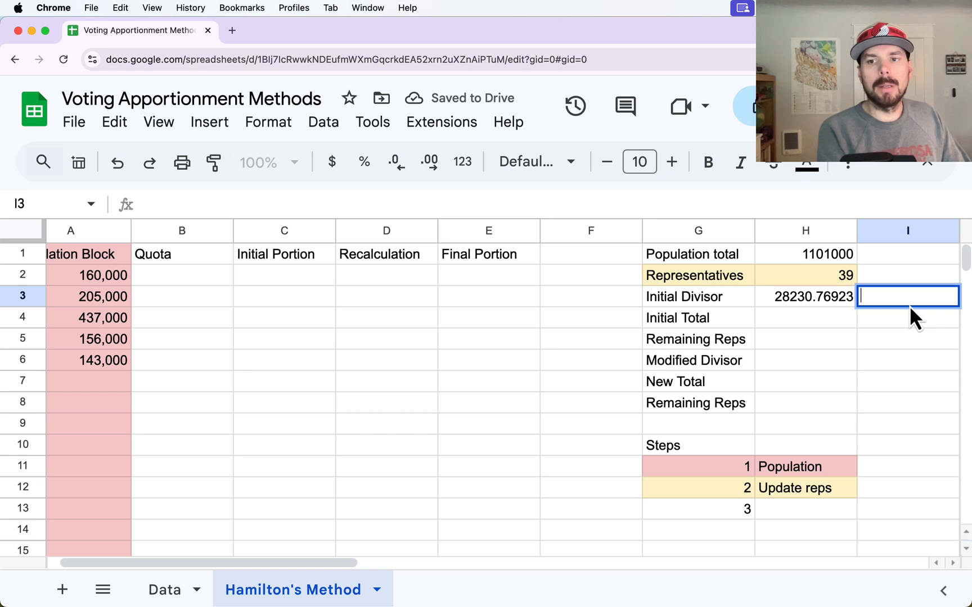
pyautogui.write('po')
pyautogui.write('ople pe')
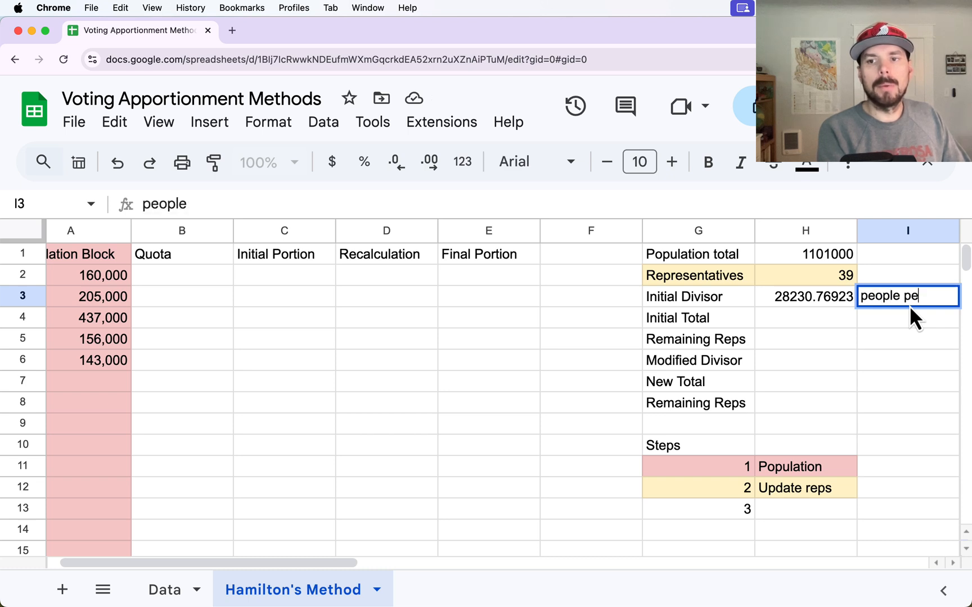
pyautogui.write('r rep')
pyautogui.press('Return')
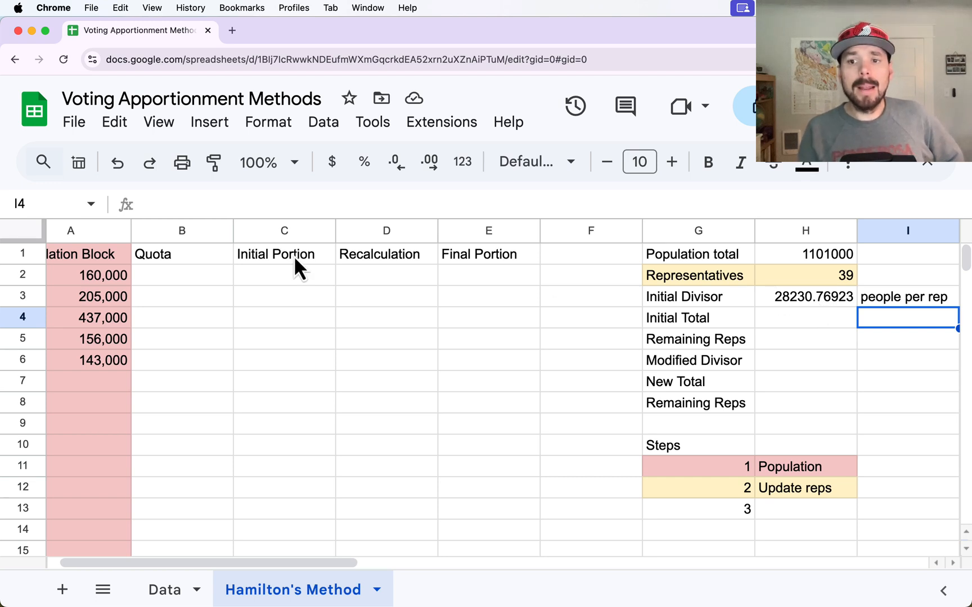
# Enter the formula =A2/H3 in B2 to calculate the first county's quota
pyautogui.click(79, 277)
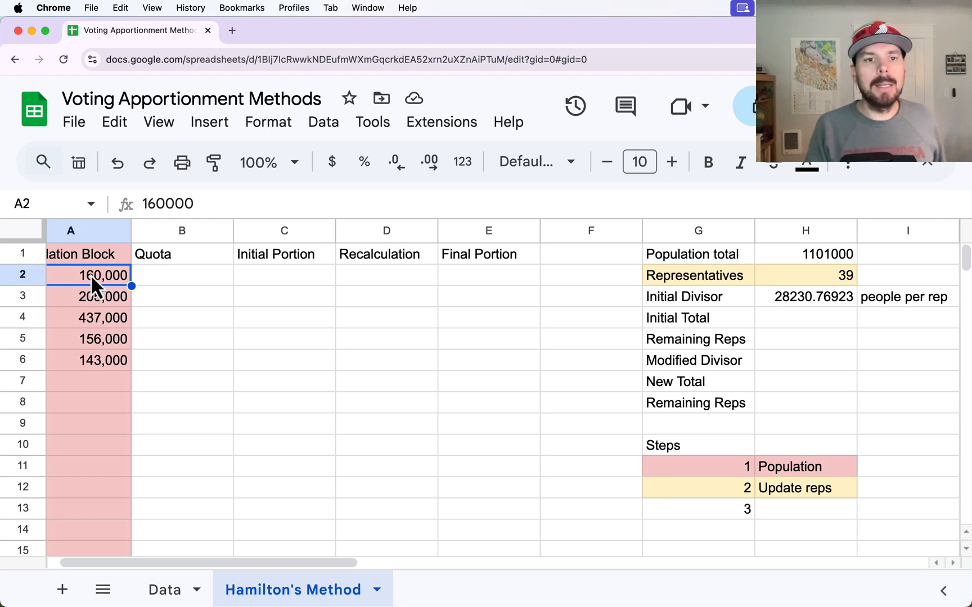
pyautogui.click(158, 235)
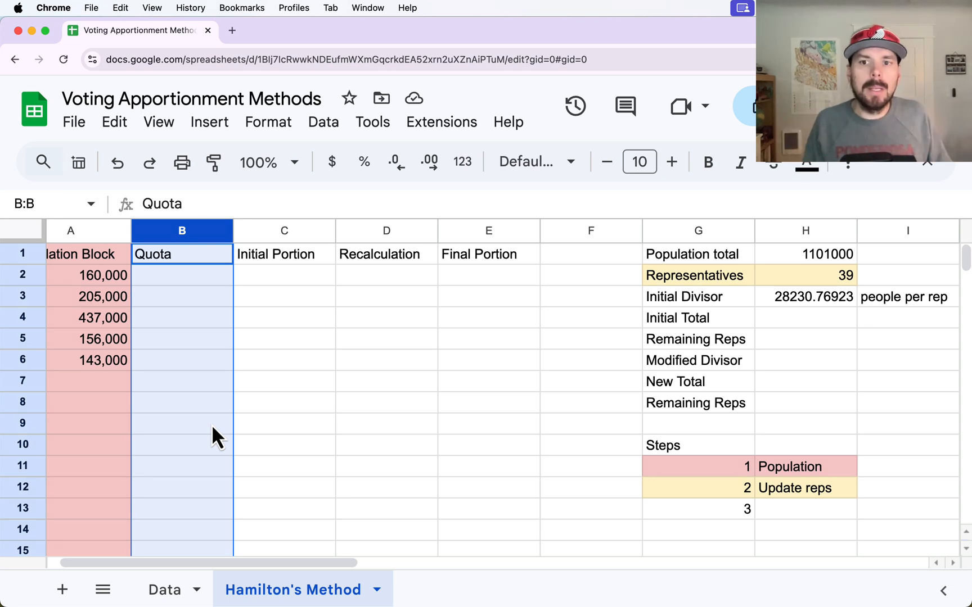
pyautogui.click(278, 318)
pyautogui.click(188, 256)
pyautogui.click(181, 275)
pyautogui.write('=')
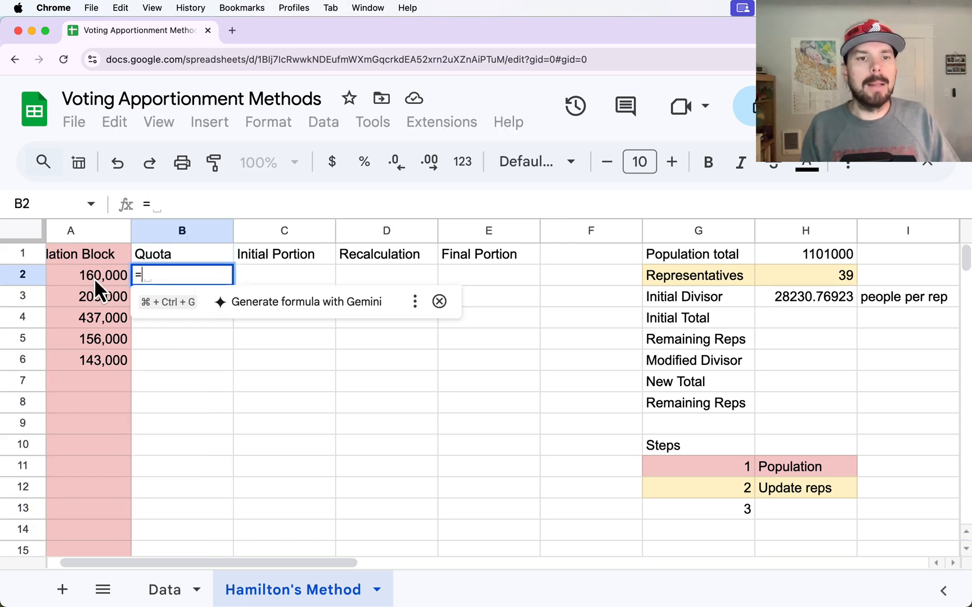
pyautogui.click(90, 278)
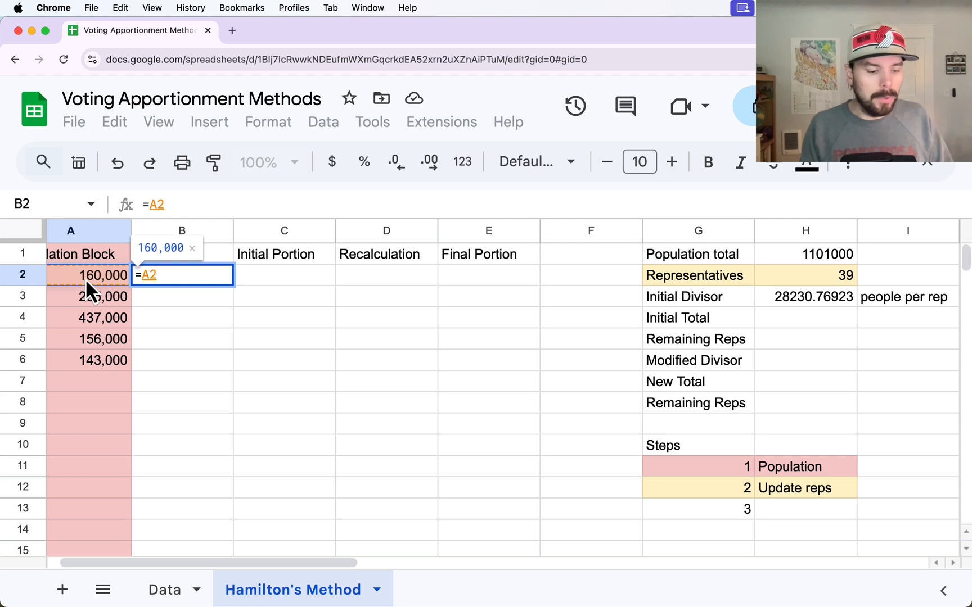
pyautogui.write('/')
pyautogui.click(796, 298)
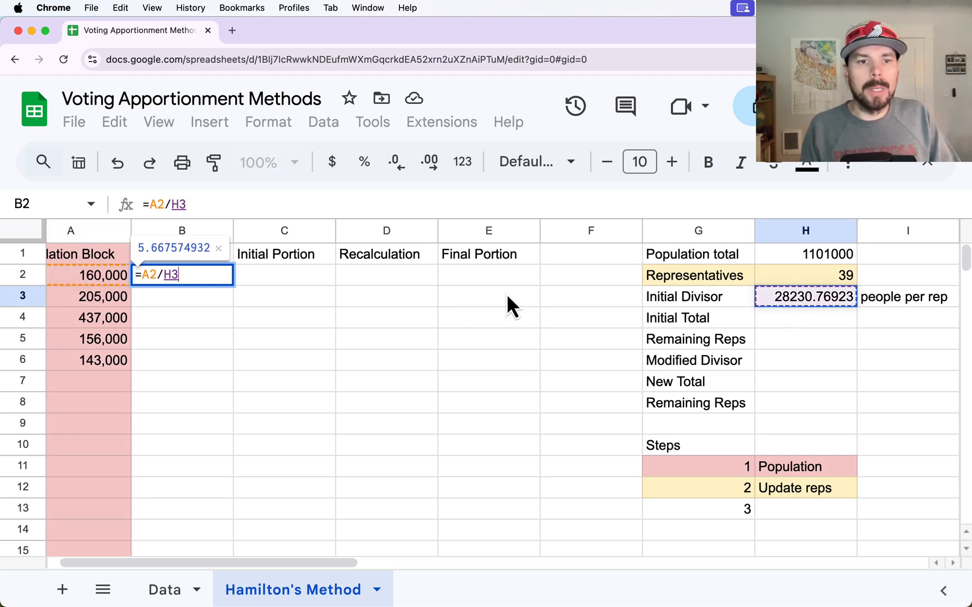
pyautogui.press('Return')
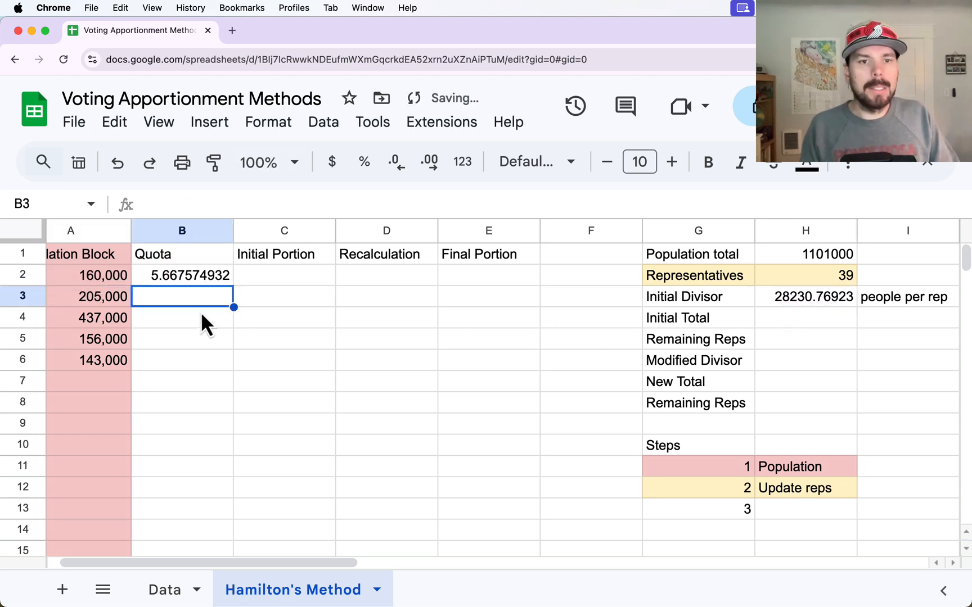
pyautogui.click(187, 281)
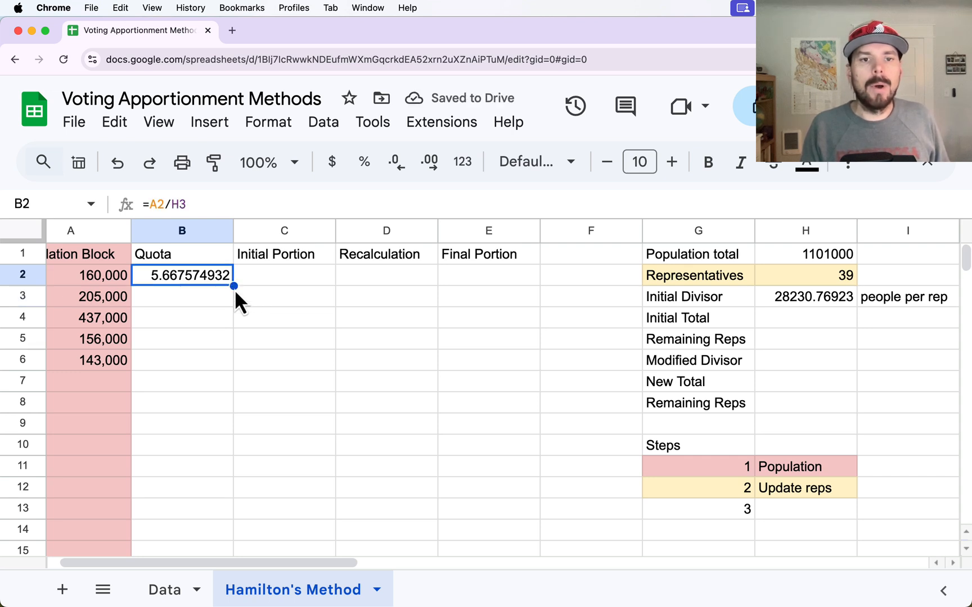
pyautogui.moveTo(190, 278); pyautogui.dragTo(186, 294)
pyautogui.click(187, 283)
pyautogui.click(183, 276)
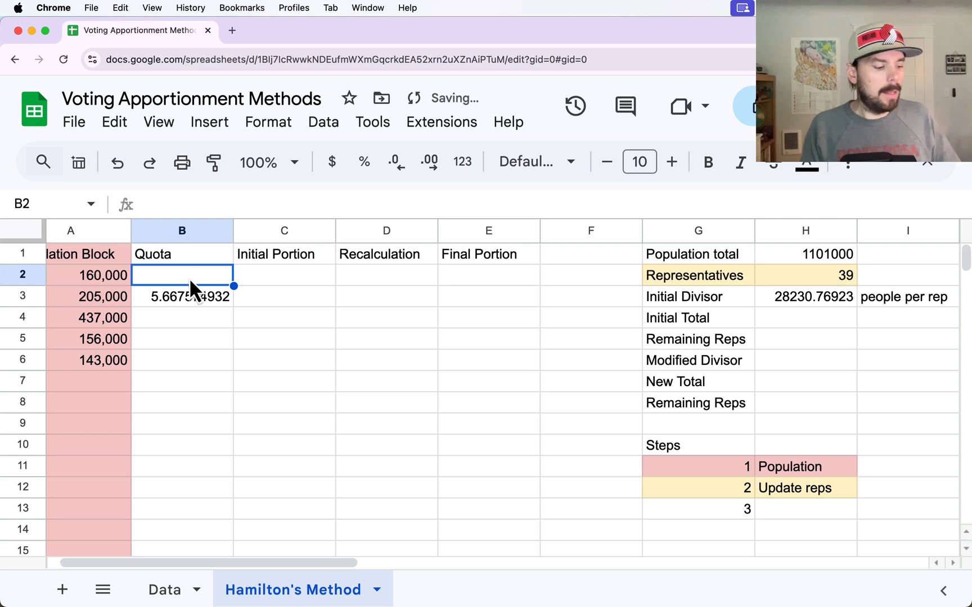
pyautogui.press('cmd+z')
# Fill the quota formula down B2:B6, accepting the suggested absolute divisor reference =A2/$H$3
pyautogui.click(219, 279)
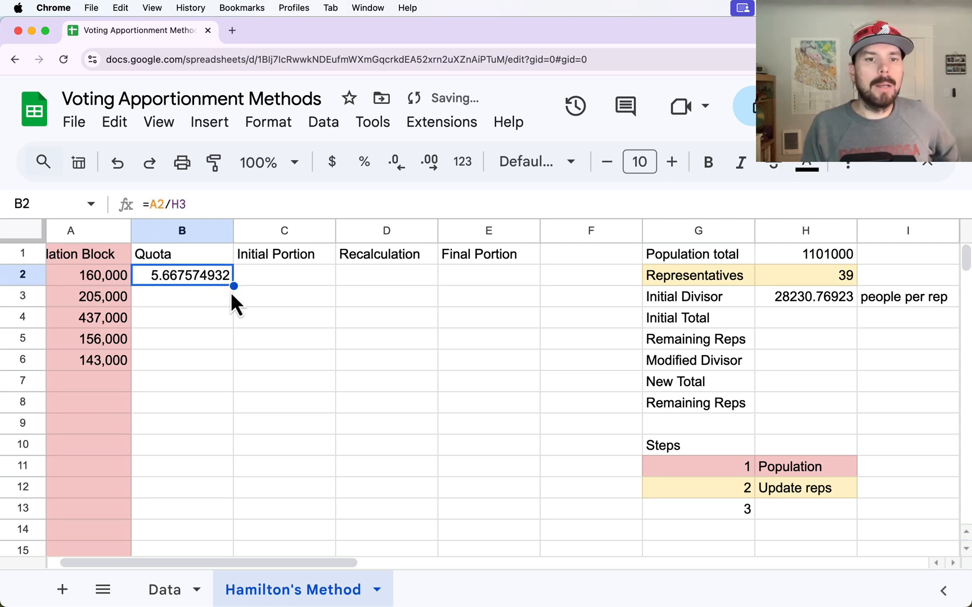
pyautogui.moveTo(234, 287); pyautogui.dragTo(225, 369)
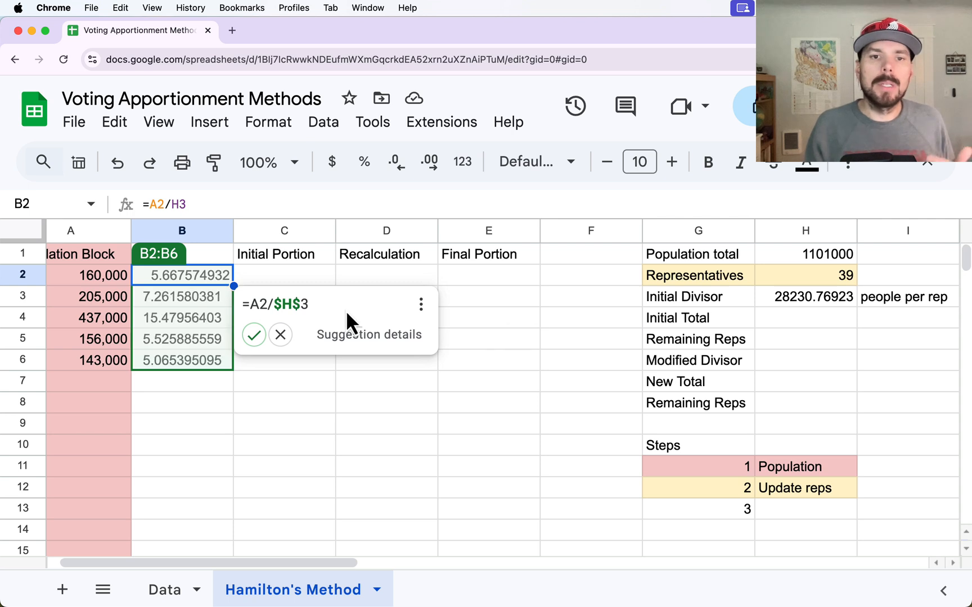
pyautogui.click(255, 335)
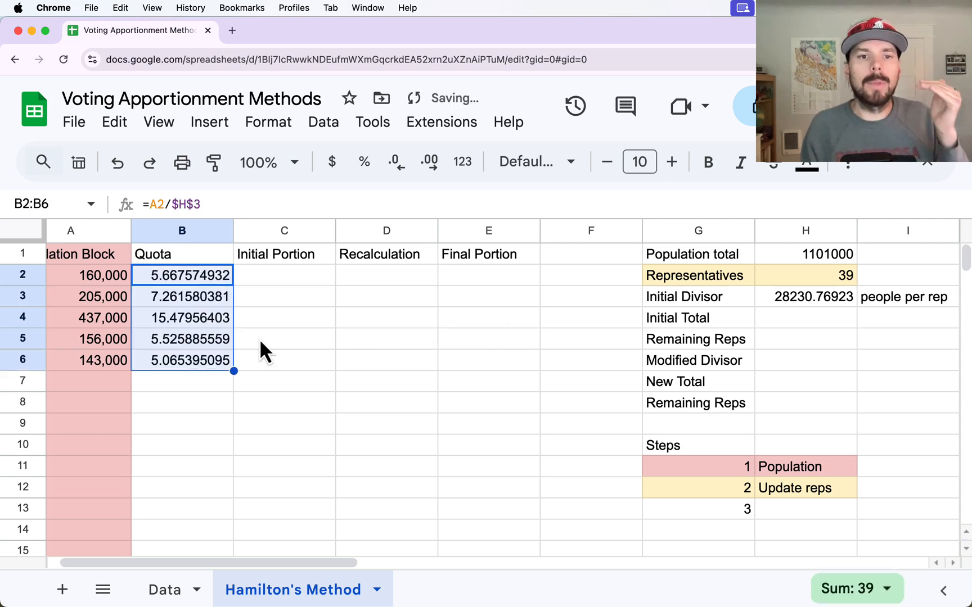
# Examine the quota formulas in B2, B3 and B4 to compare their relative and absolute cell references
pyautogui.click(206, 275)
pyautogui.moveTo(200, 204); pyautogui.dragTo(187, 205)
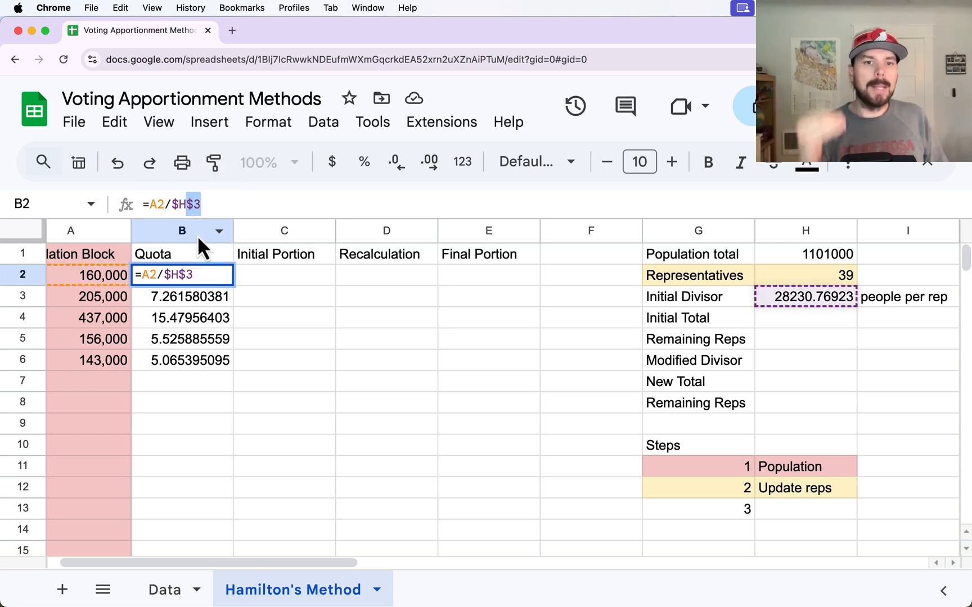
pyautogui.press('Return')
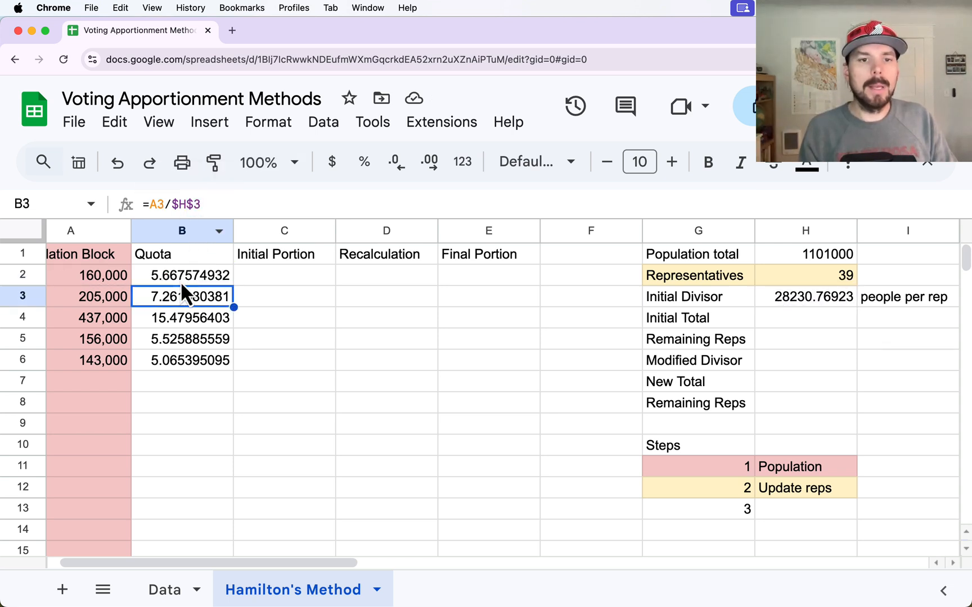
pyautogui.doubleClick(183, 297)
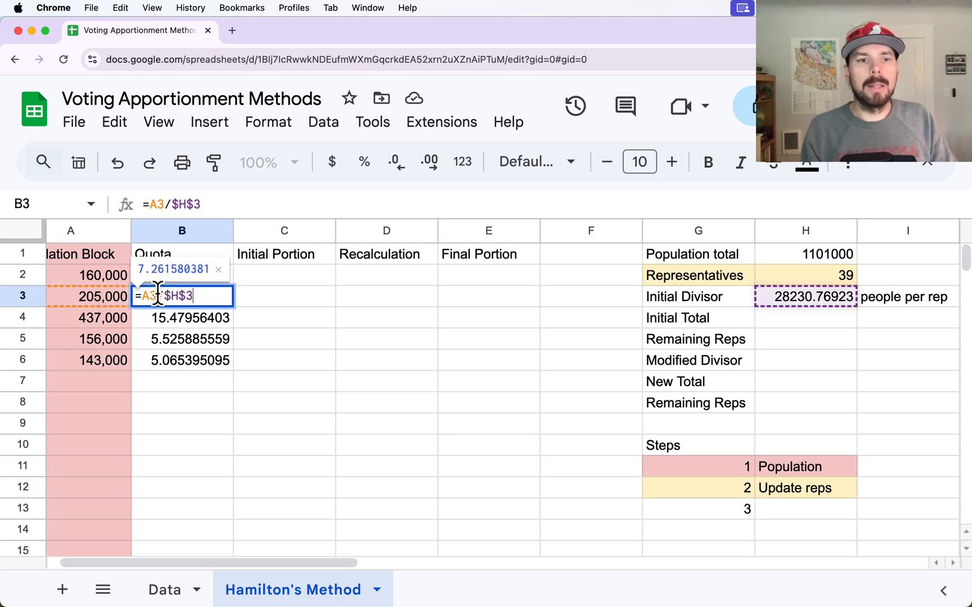
pyautogui.press('Return')
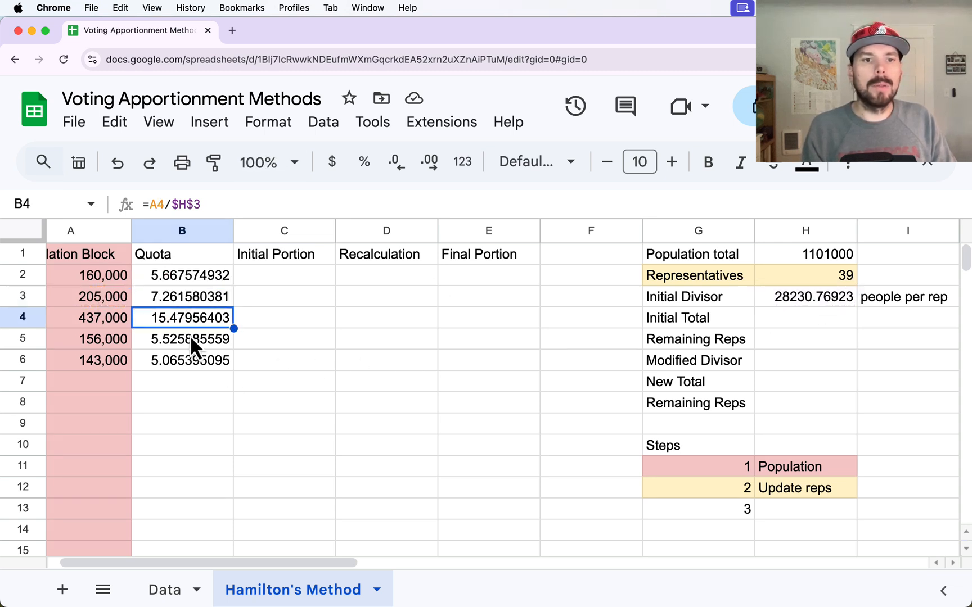
pyautogui.doubleClick(192, 312)
pyautogui.press('Return')
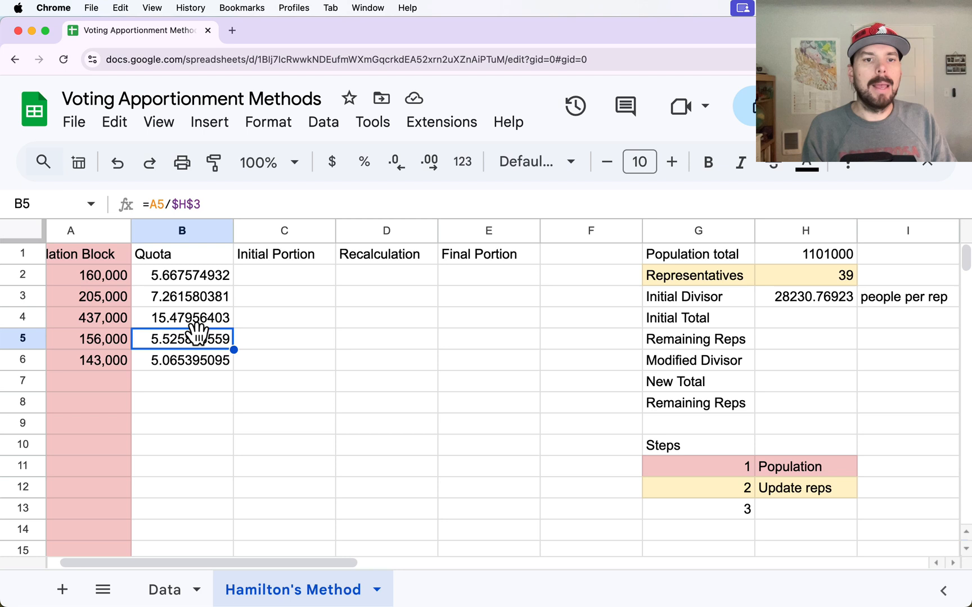
# Change the quota formula in B2 to =A2/H$3, fill it down through B6, and inspect its row lock
pyautogui.click(189, 276)
pyautogui.doubleClick(189, 276)
pyautogui.click(190, 203)
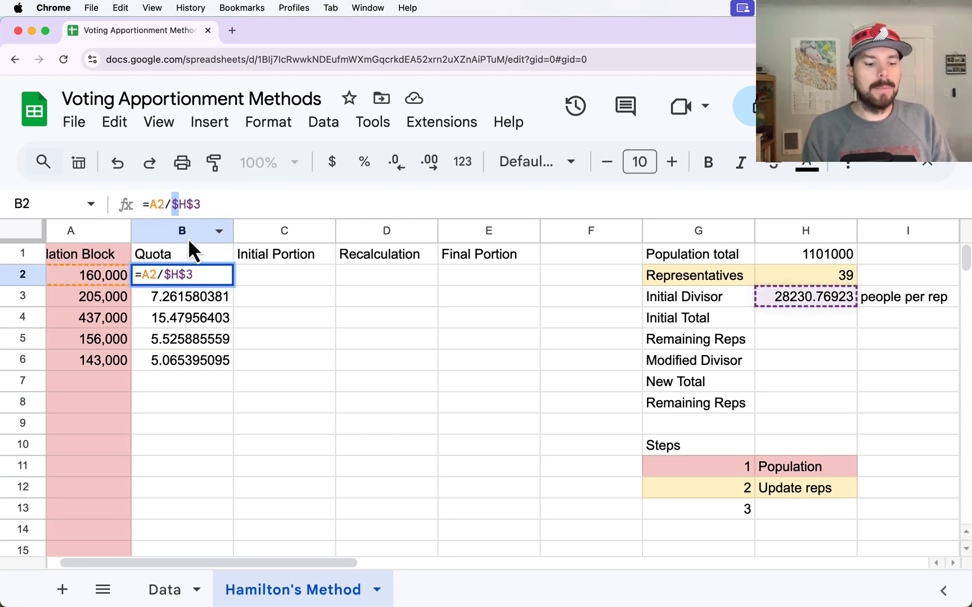
pyautogui.press('BackSpace')
pyautogui.press('Return')
pyautogui.click(230, 281)
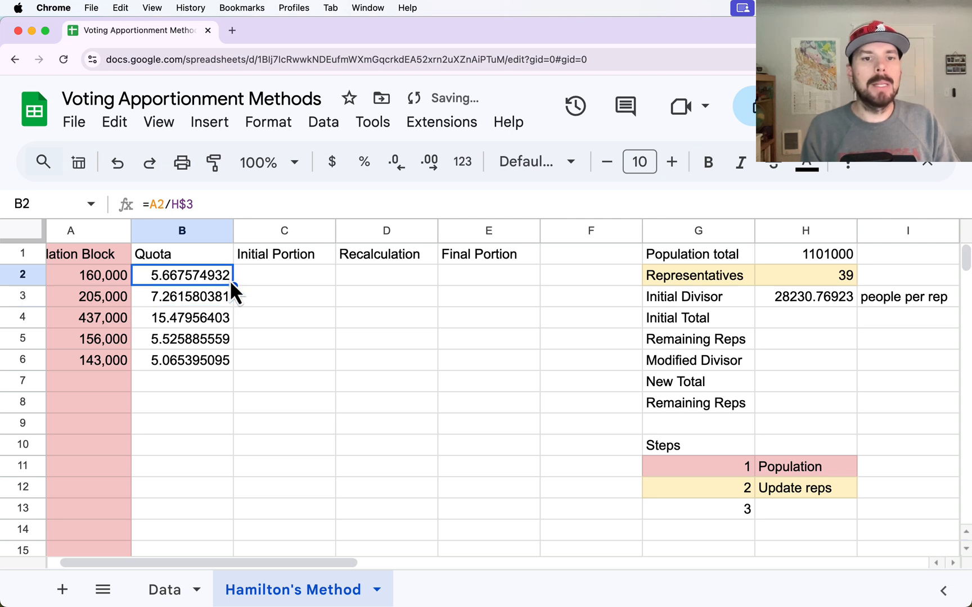
pyautogui.moveTo(230, 283); pyautogui.dragTo(224, 369)
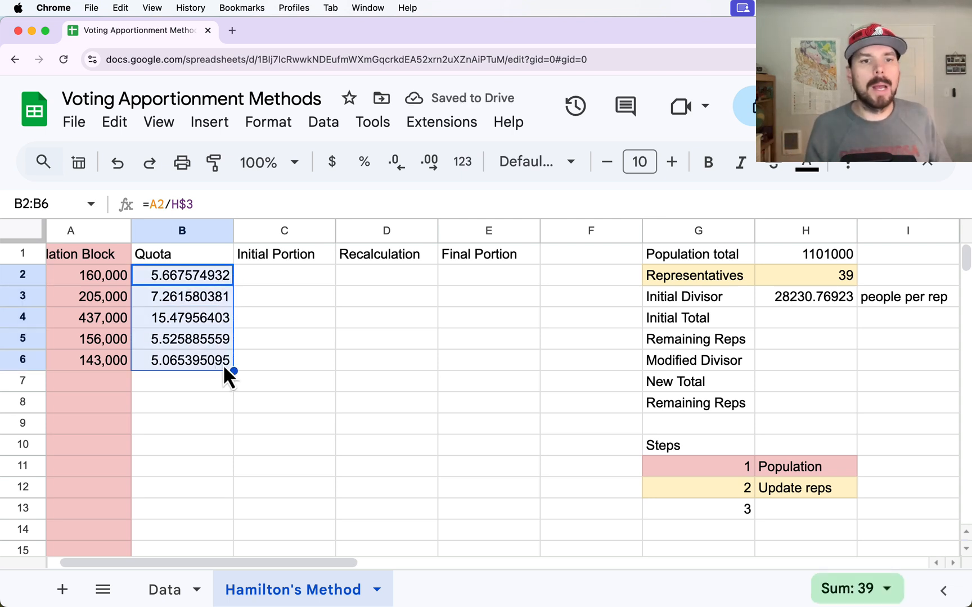
pyautogui.click(198, 206)
pyautogui.moveTo(198, 206); pyautogui.dragTo(185, 210)
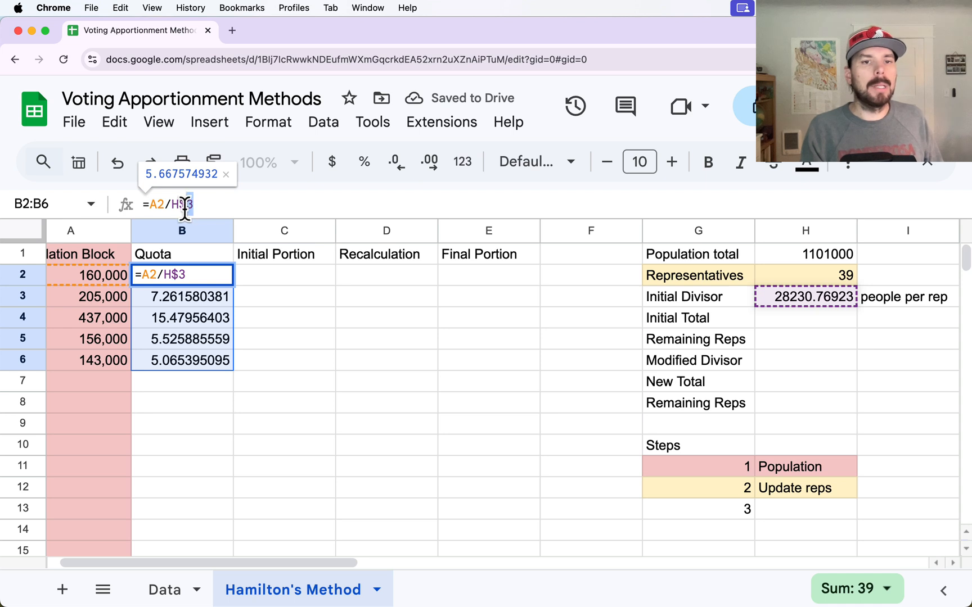
pyautogui.click(284, 381)
pyautogui.click(199, 278)
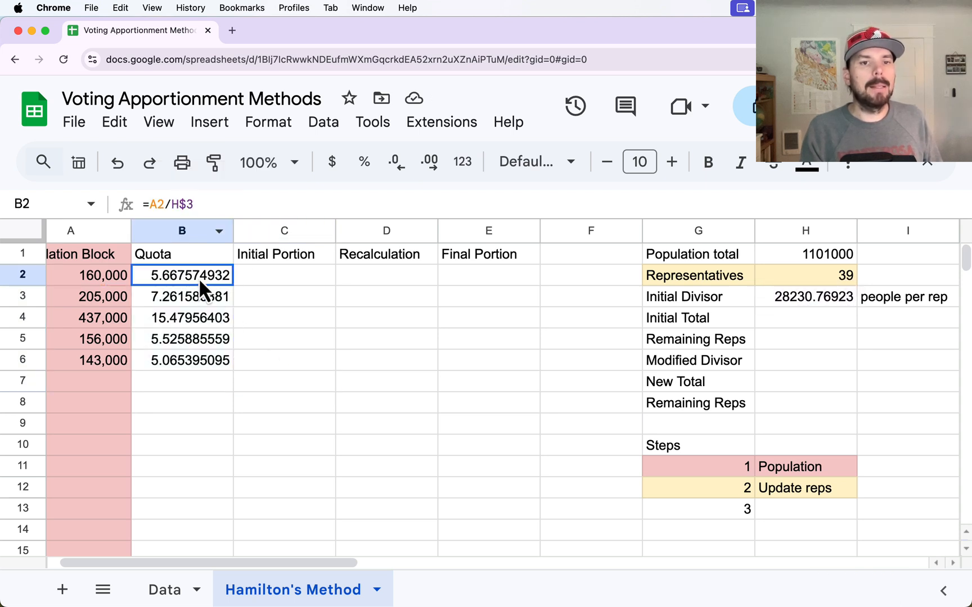
# Enter the formula =rounddown(B2) in C2 to calculate the first county's initial portion
pyautogui.click(288, 278)
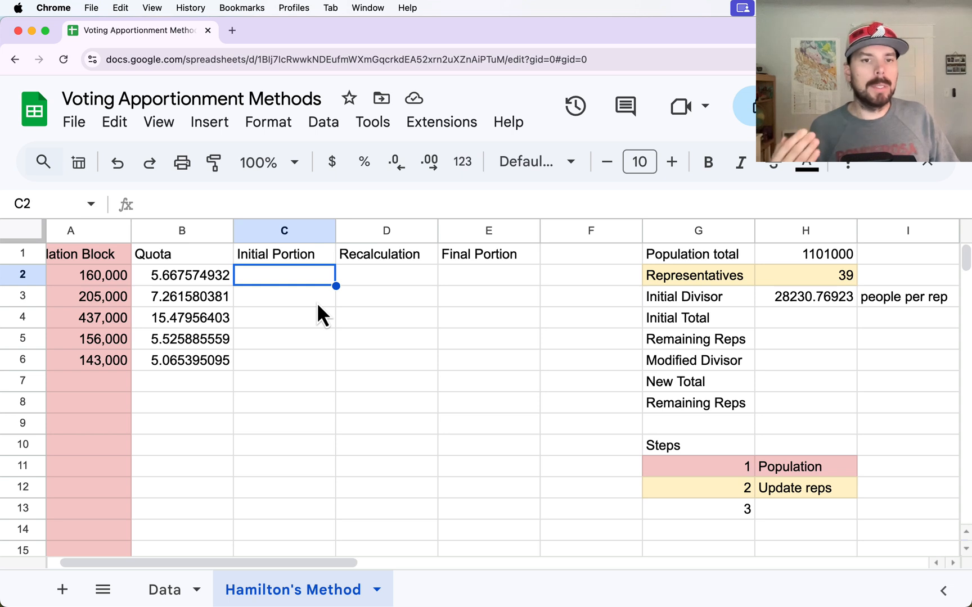
pyautogui.write('=')
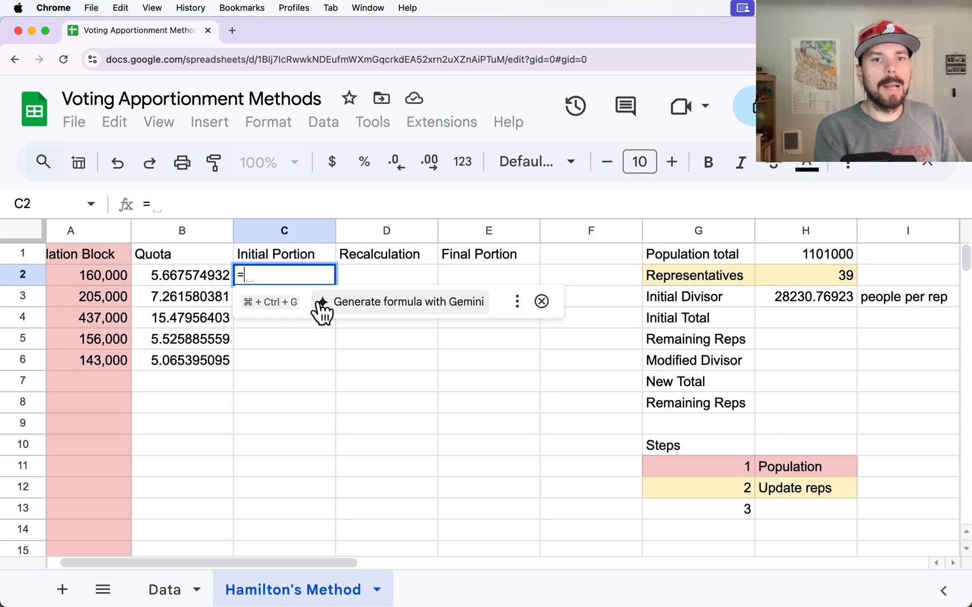
pyautogui.write('rounddo')
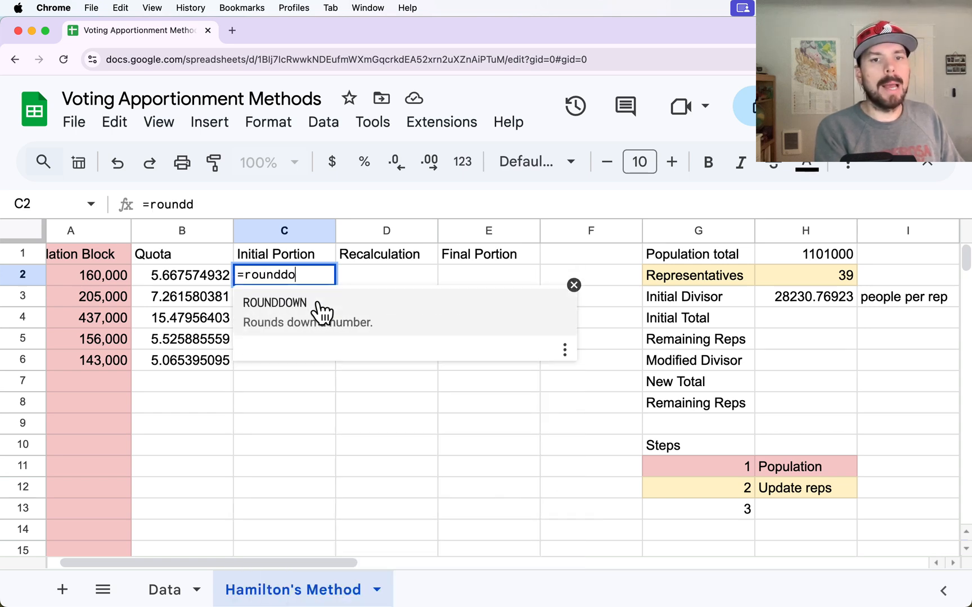
pyautogui.write('wn(')
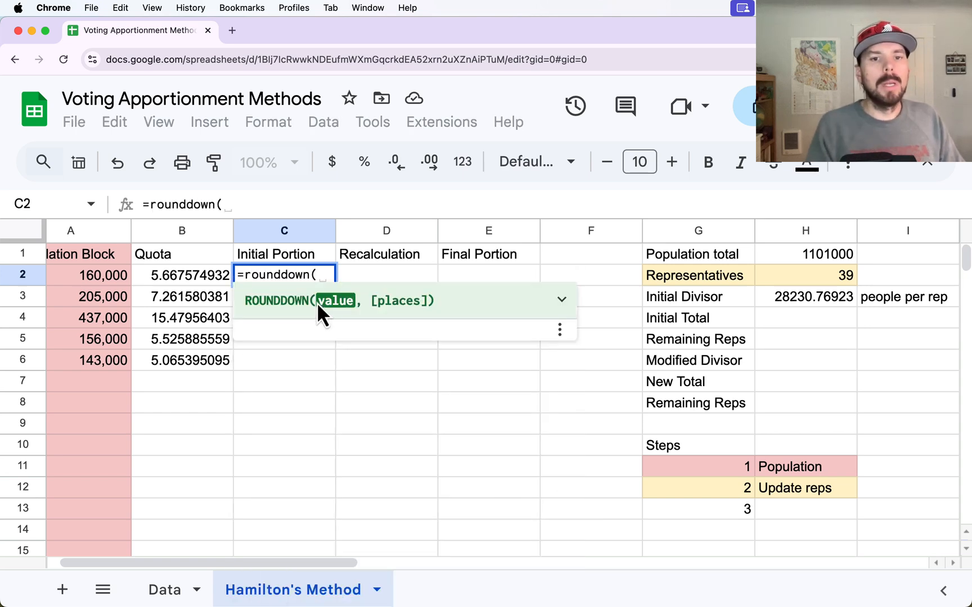
pyautogui.click(192, 230)
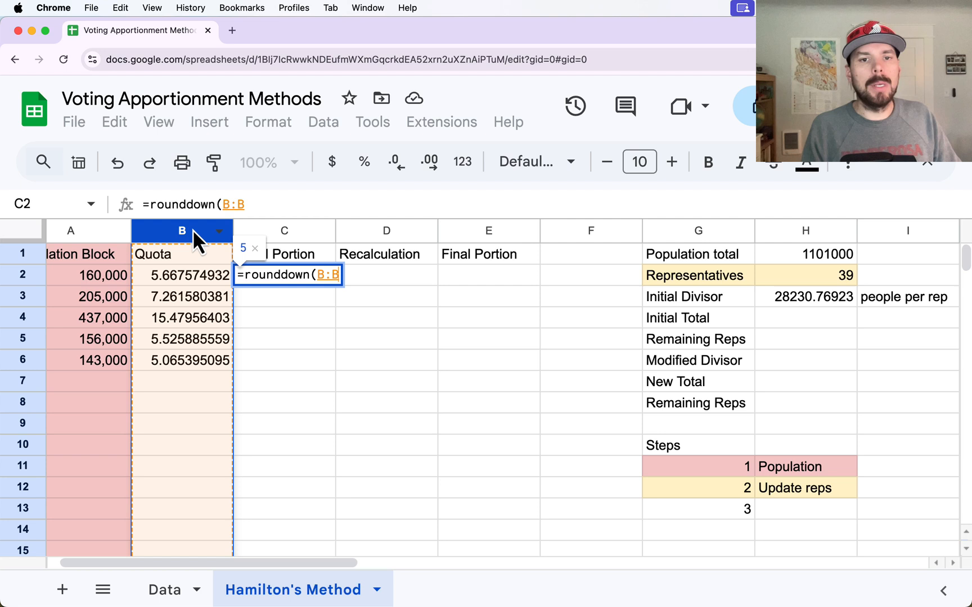
pyautogui.click(182, 277)
pyautogui.write(')')
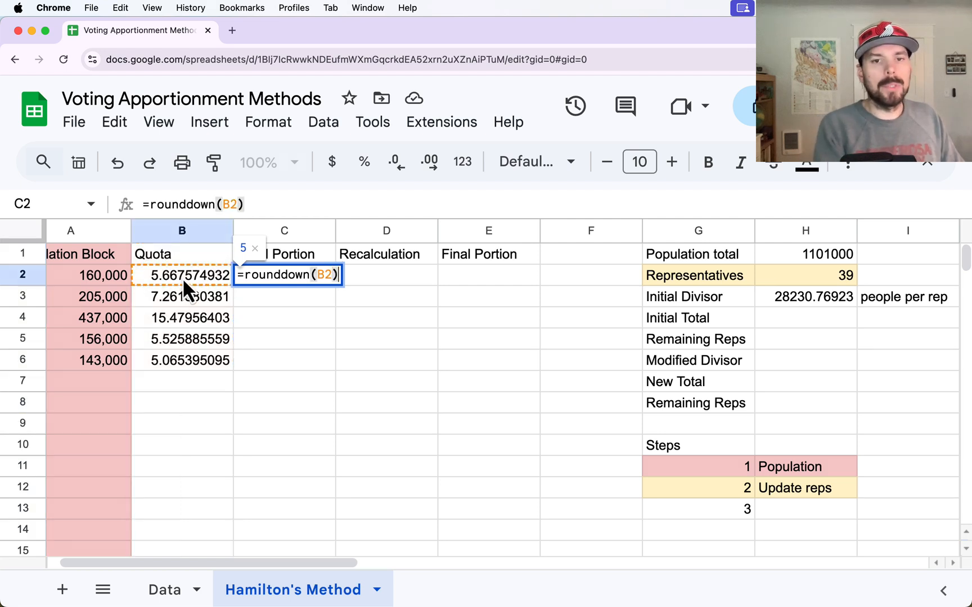
pyautogui.press('Return')
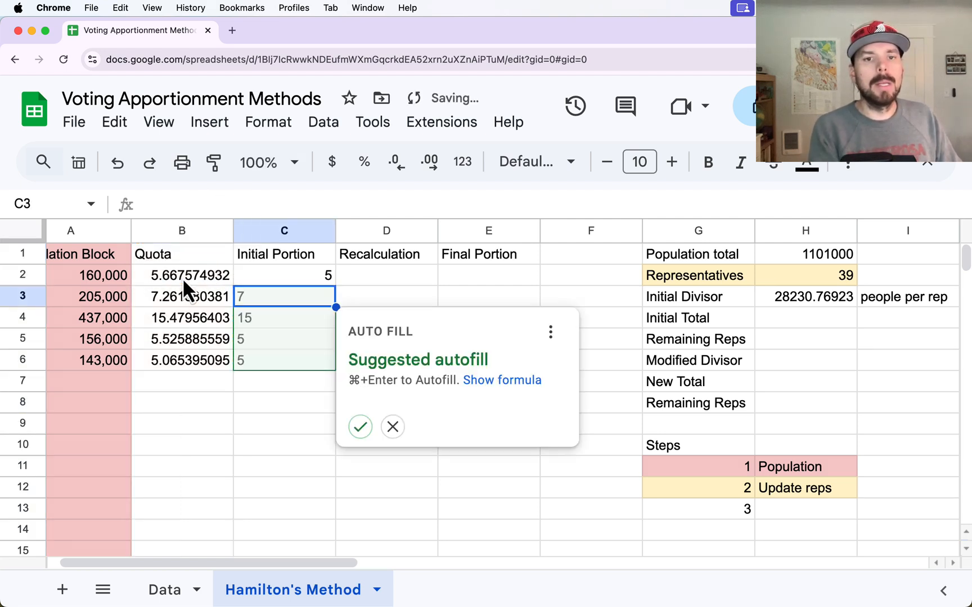
# Fill the rounddown formula down the Initial Portion column through C6 and inspect the copied formulas
pyautogui.click(361, 427)
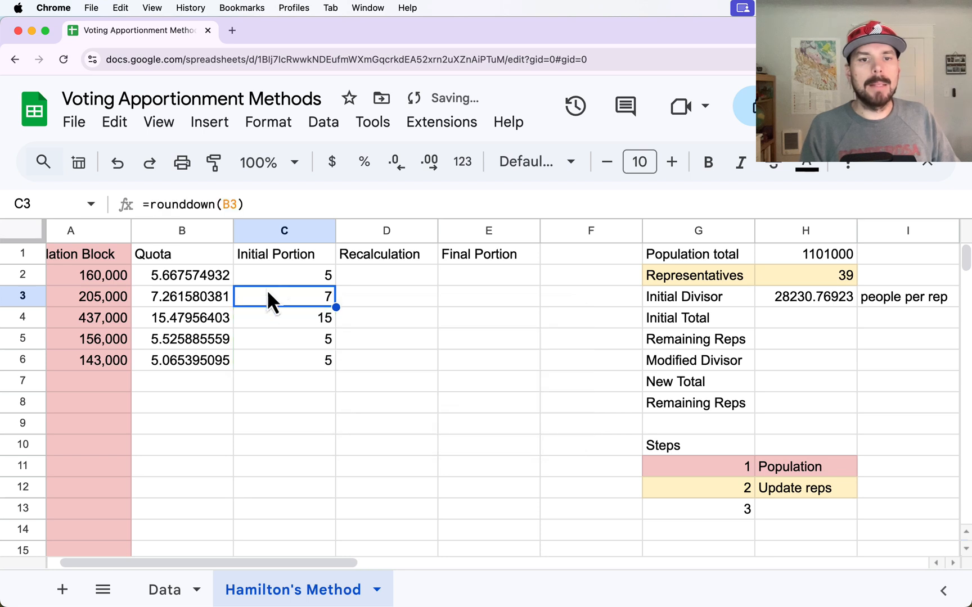
pyautogui.click(307, 276)
pyautogui.moveTo(335, 287); pyautogui.dragTo(325, 361)
pyautogui.click(314, 293)
pyautogui.click(306, 317)
pyautogui.doubleClick(307, 318)
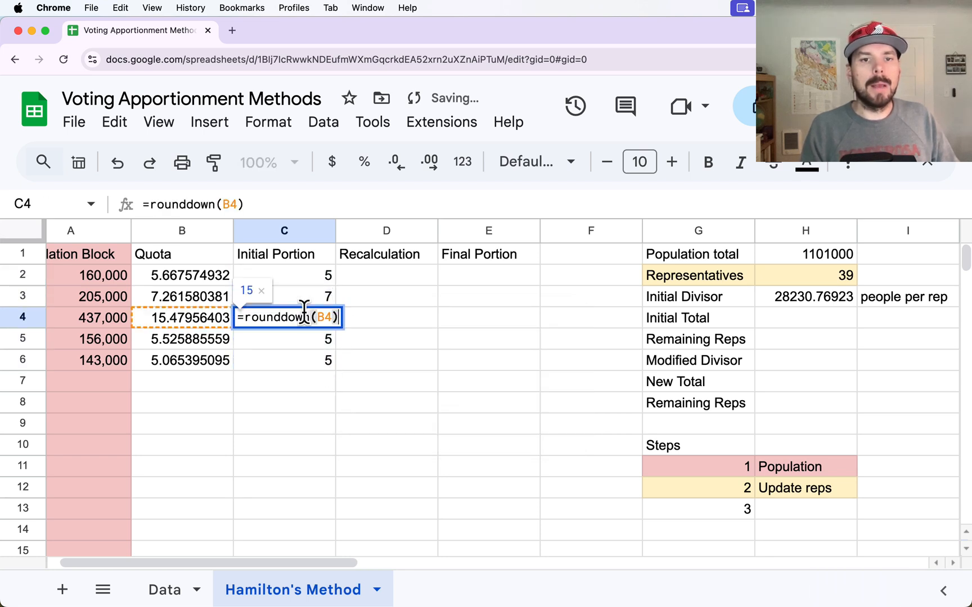
pyautogui.doubleClick(286, 339)
pyautogui.press('Return')
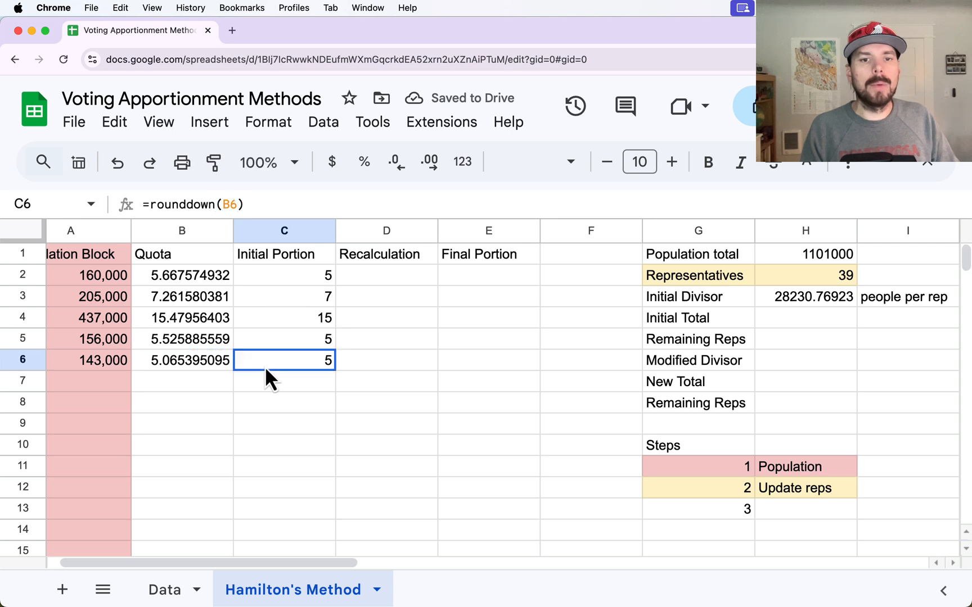
pyautogui.click(286, 403)
# Enter =sum(C:C) in H4 to calculate the Initial Total from the Initial Portion column
pyautogui.moveTo(287, 274); pyautogui.dragTo(293, 365)
pyautogui.click(811, 319)
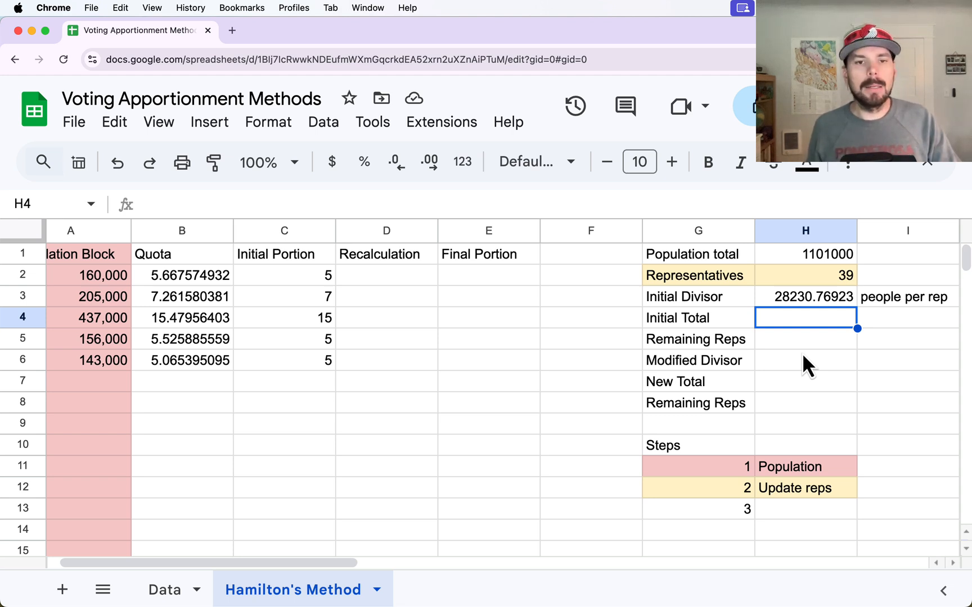
pyautogui.write('=su')
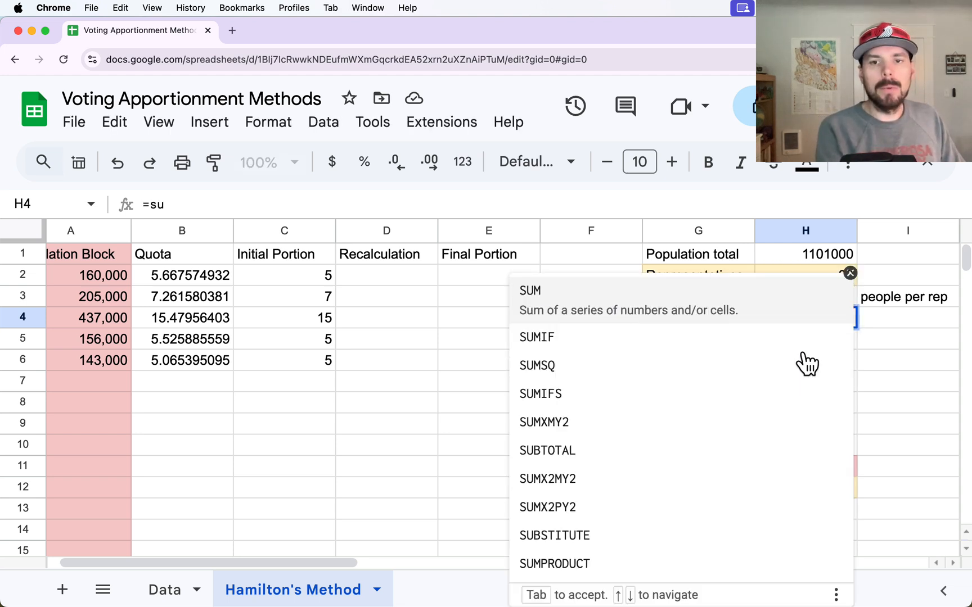
pyautogui.write('m(C:C)')
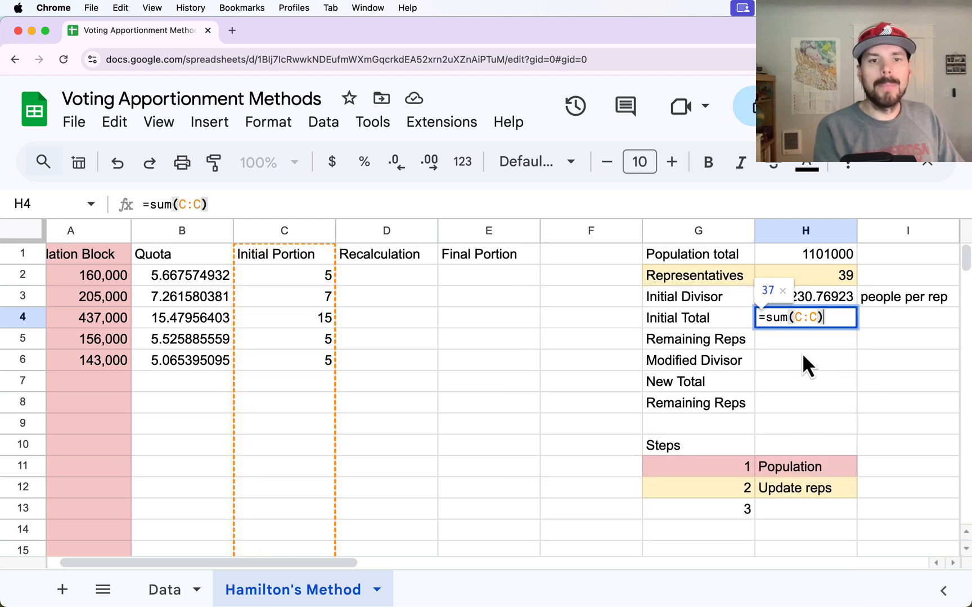
pyautogui.press('Return')
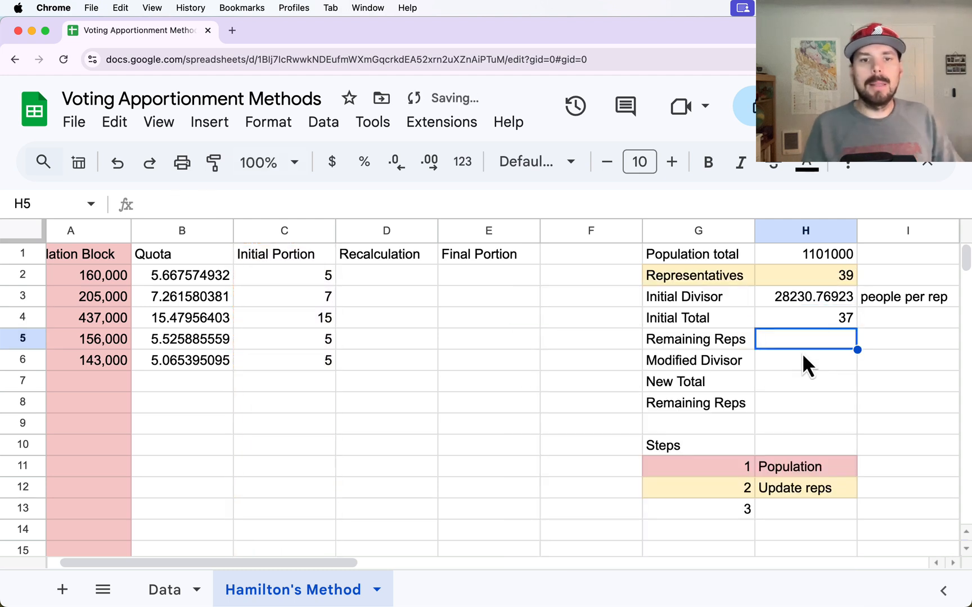
# Enter =H2-H4 in H5 to calculate the Remaining Reps from the representatives and the initial total
pyautogui.click(817, 322)
pyautogui.click(840, 284)
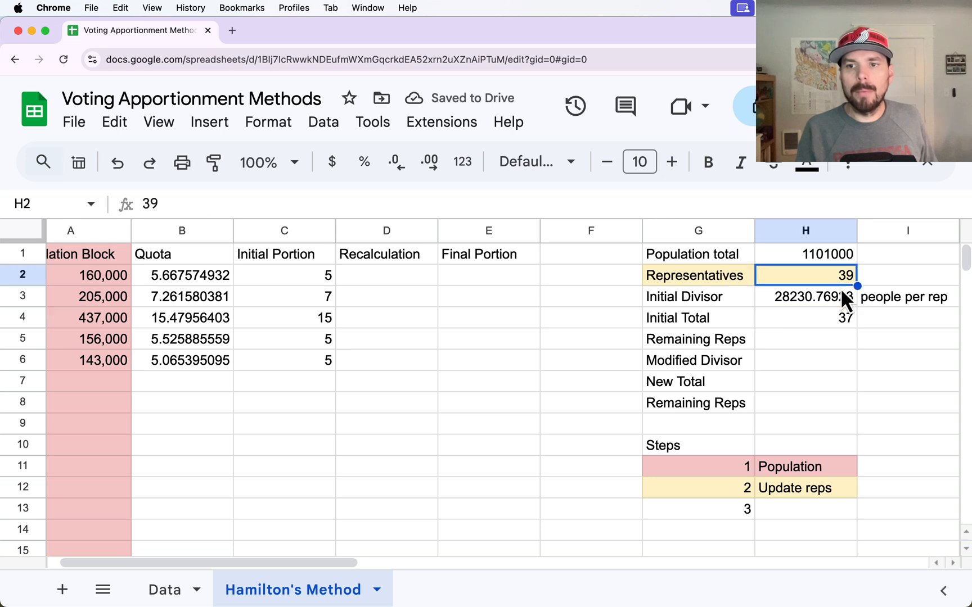
pyautogui.click(835, 318)
pyautogui.click(811, 344)
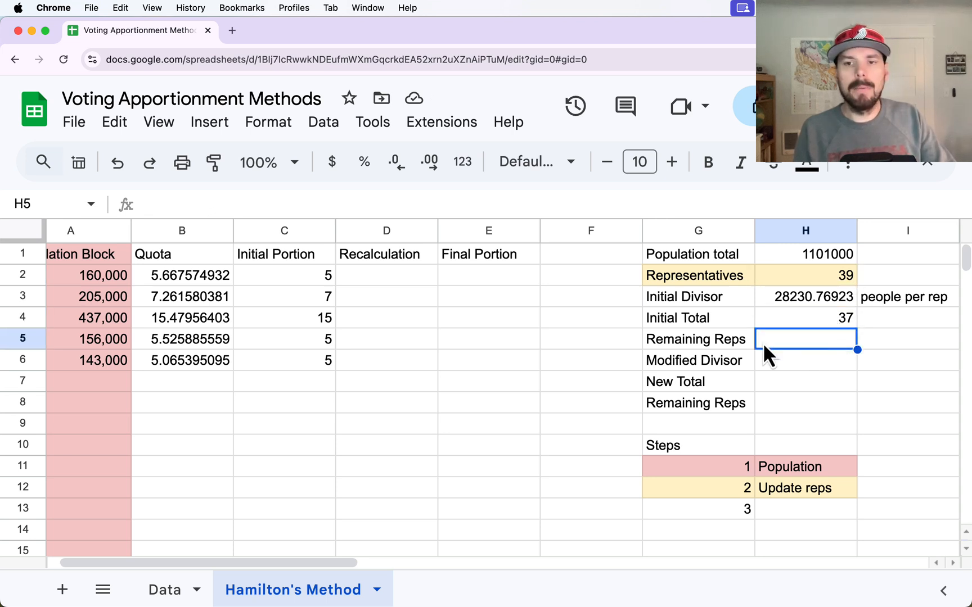
pyautogui.moveTo(706, 342); pyautogui.dragTo(807, 347)
pyautogui.click(822, 342)
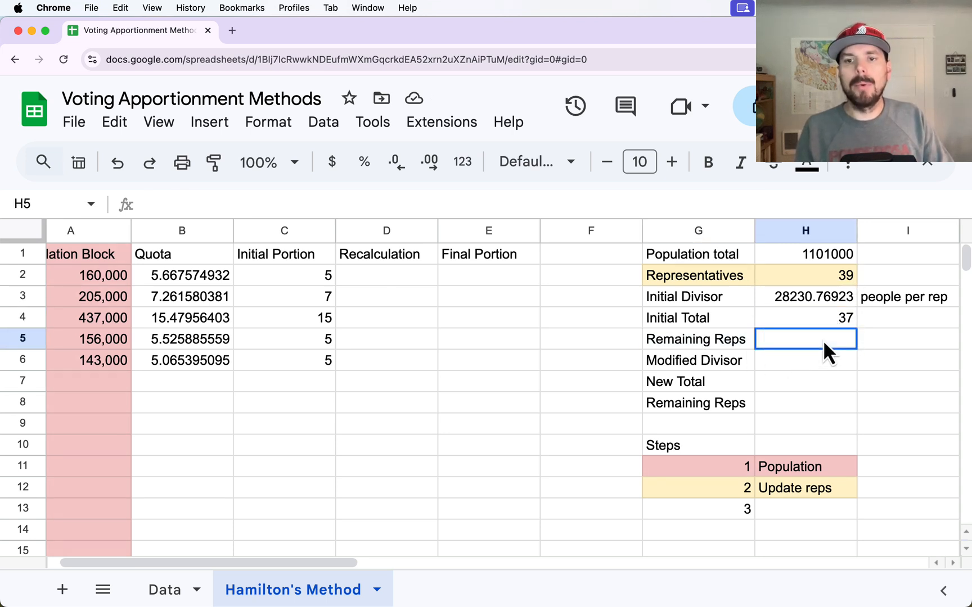
pyautogui.write('=')
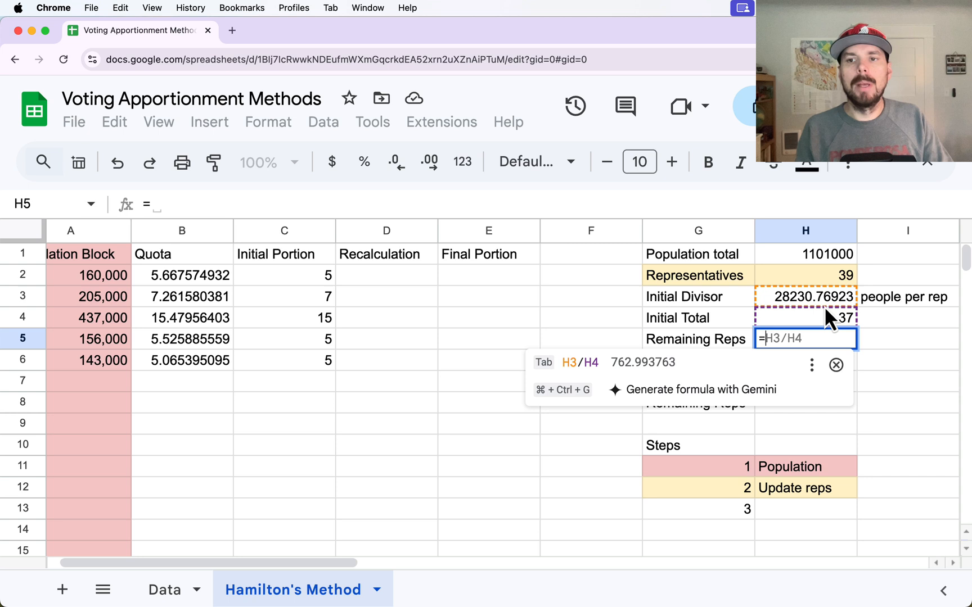
pyautogui.click(815, 273)
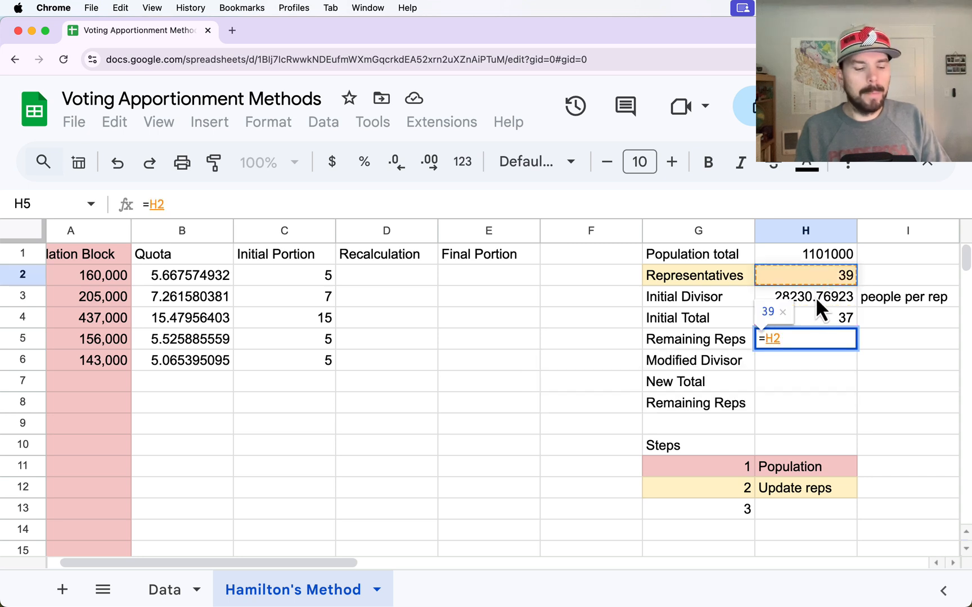
pyautogui.write('-')
pyautogui.click(817, 321)
pyautogui.press('Return')
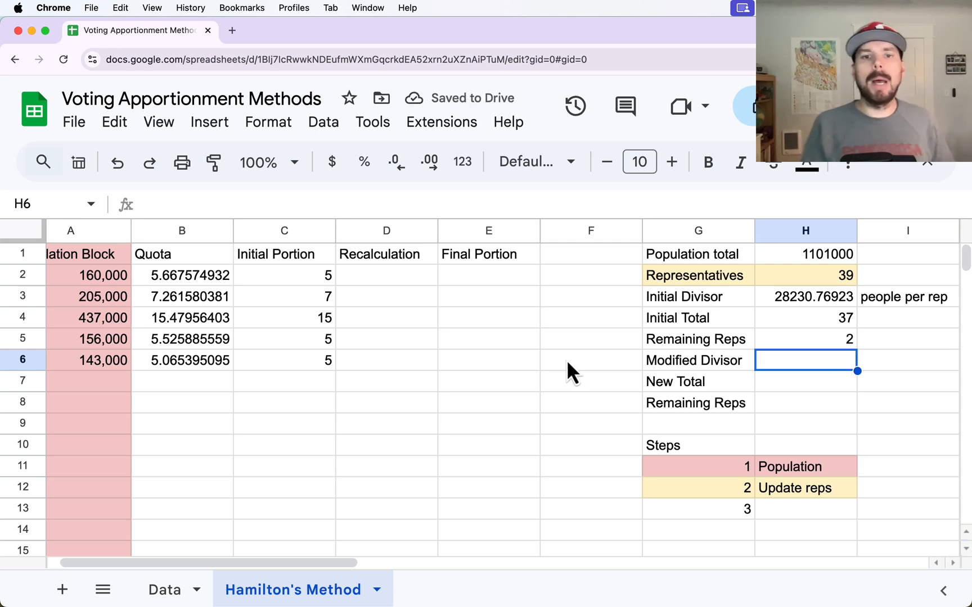
# Review the Recalculation and Final Portion columns and the Modified Divisor, New Total and second Remaining Reps rows
pyautogui.click(375, 232)
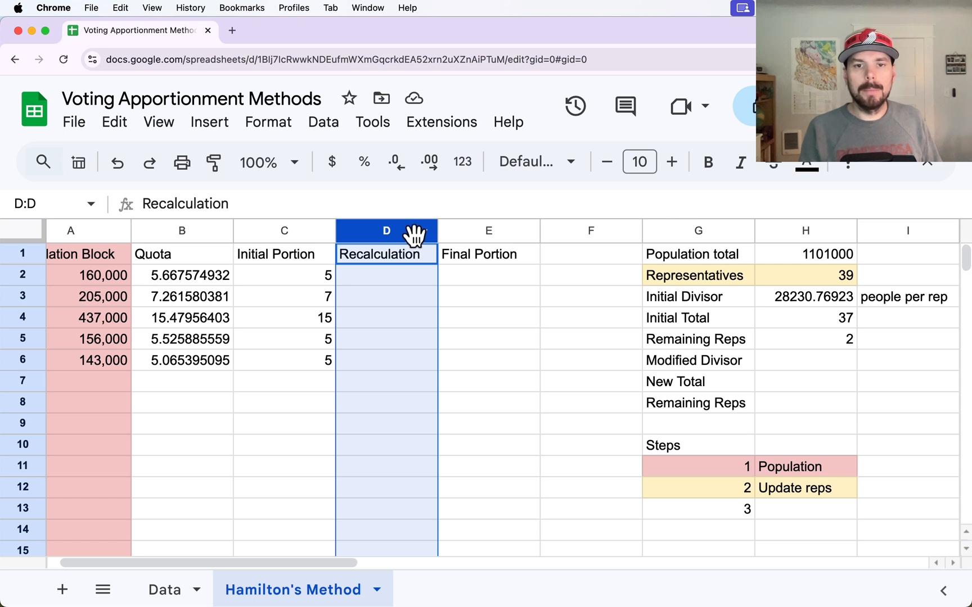
pyautogui.click(471, 233)
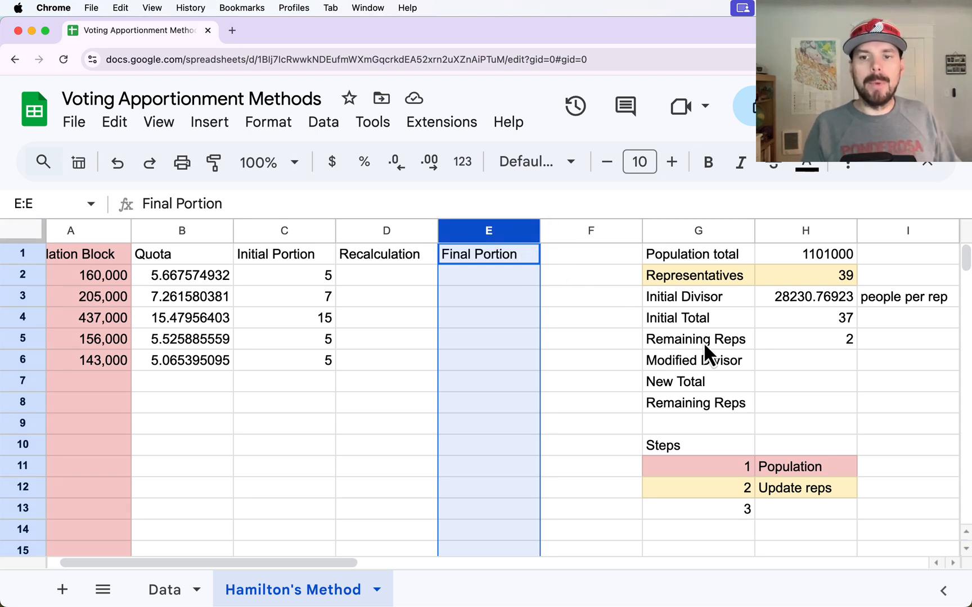
pyautogui.moveTo(700, 361); pyautogui.dragTo(827, 401)
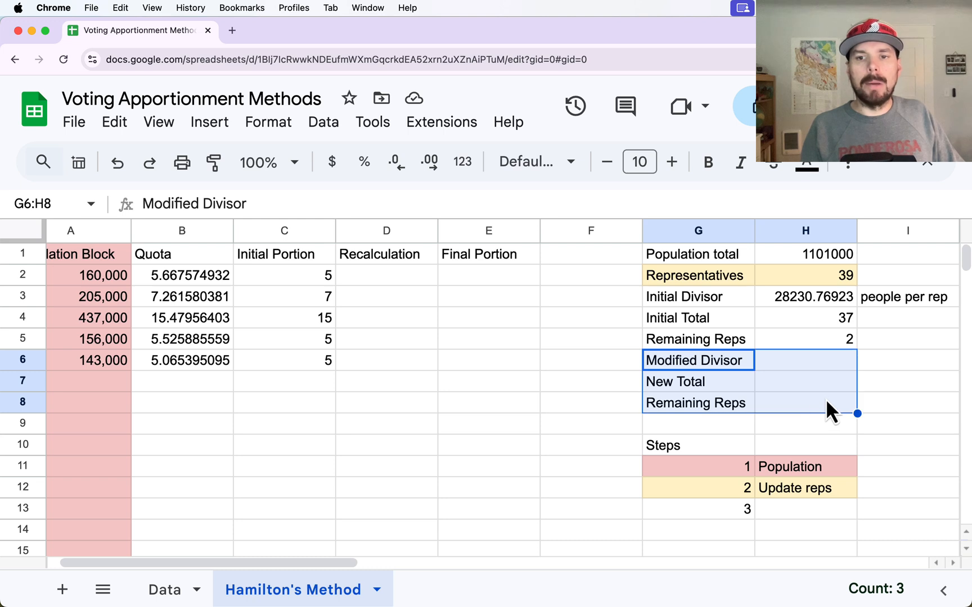
pyautogui.click(430, 296)
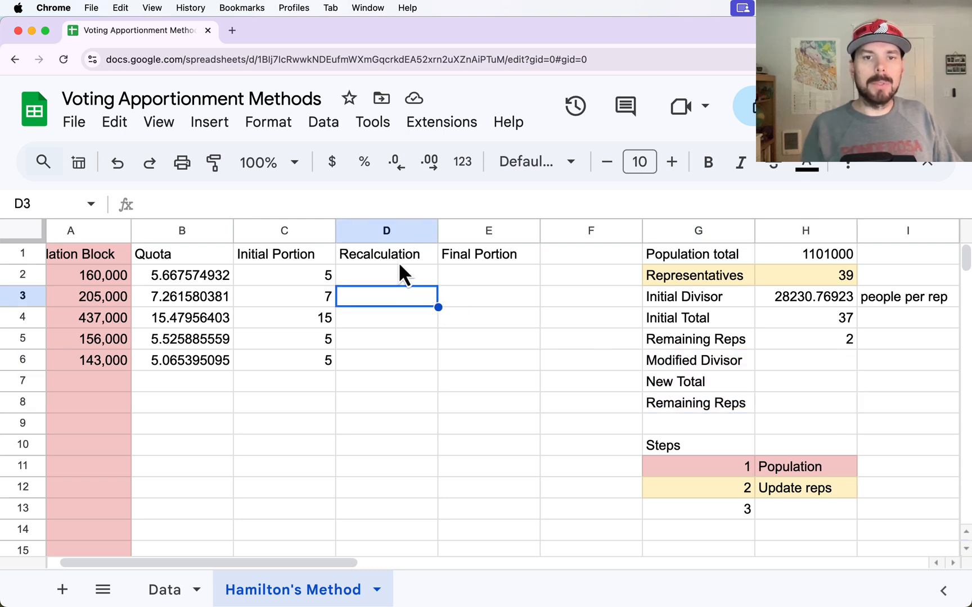
pyautogui.click(413, 231)
pyautogui.click(452, 231)
pyautogui.click(394, 278)
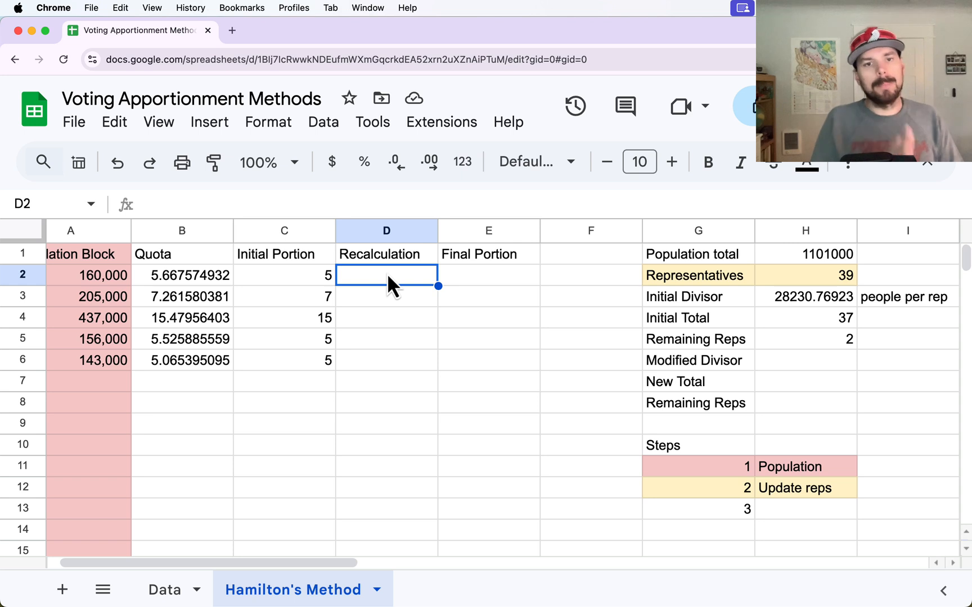
# Compare the quotas' decimal parts and enter 6 as the first county's Recalculation value in D2
pyautogui.click(175, 231)
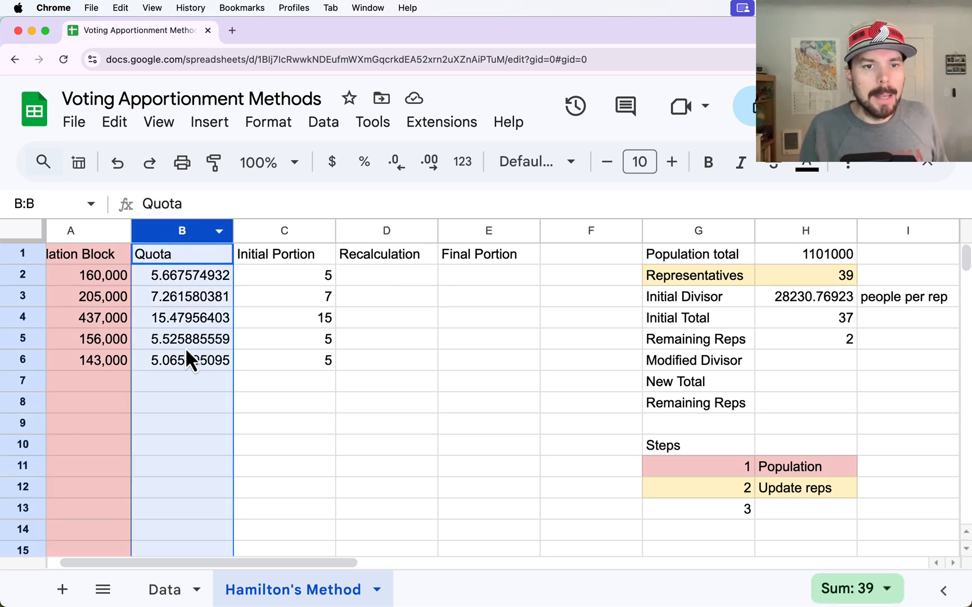
pyautogui.click(178, 278)
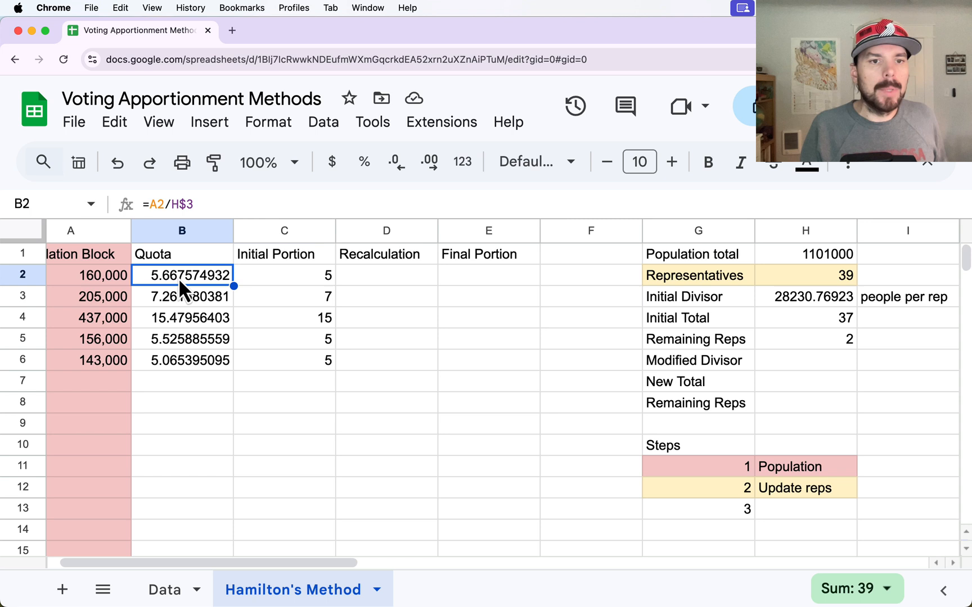
pyautogui.click(23, 275)
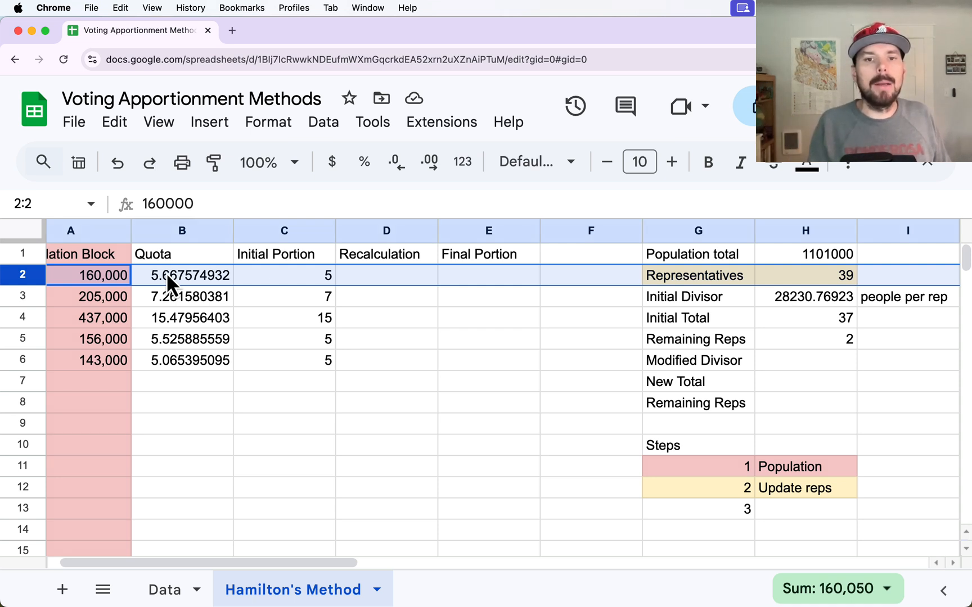
pyautogui.click(377, 279)
pyautogui.write('6')
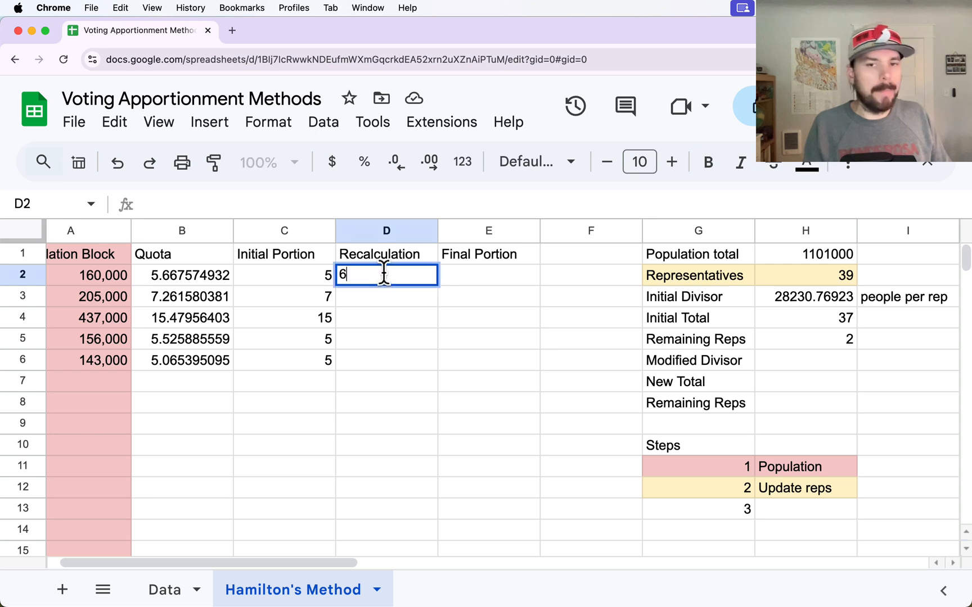
# Fill the whole Recalculation column D with light green
pyautogui.click(387, 231)
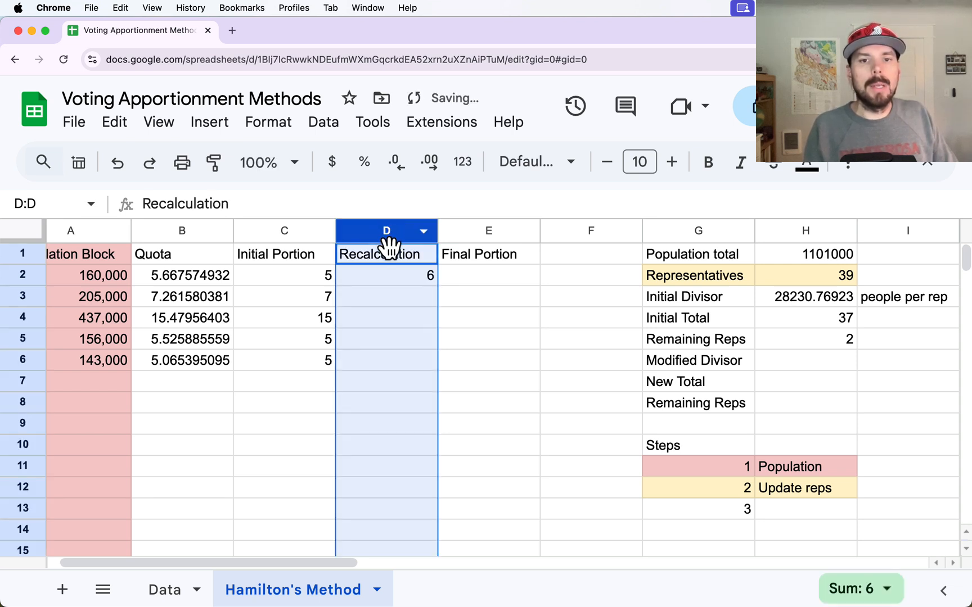
pyautogui.click(859, 168)
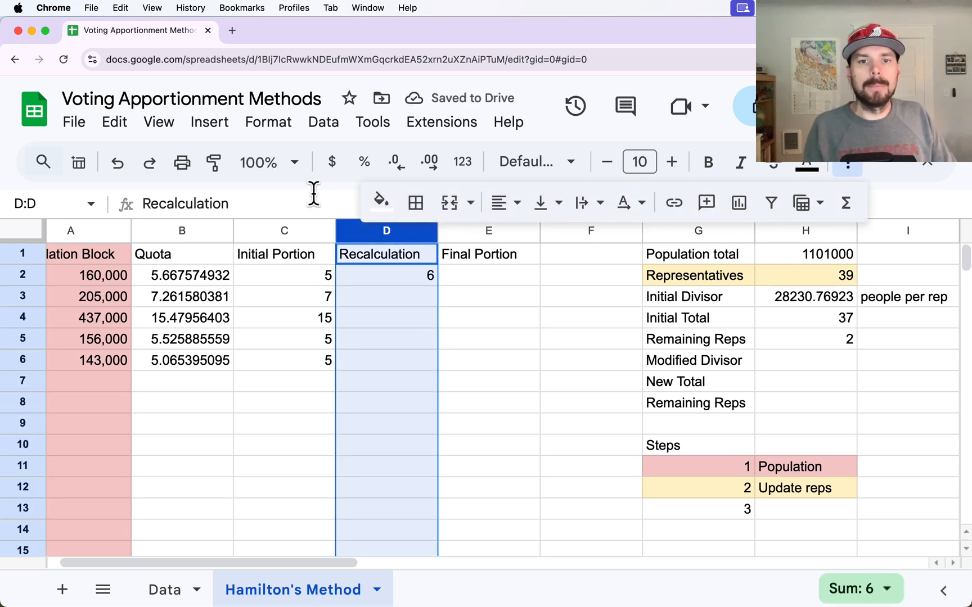
pyautogui.click(380, 201)
pyautogui.click(476, 319)
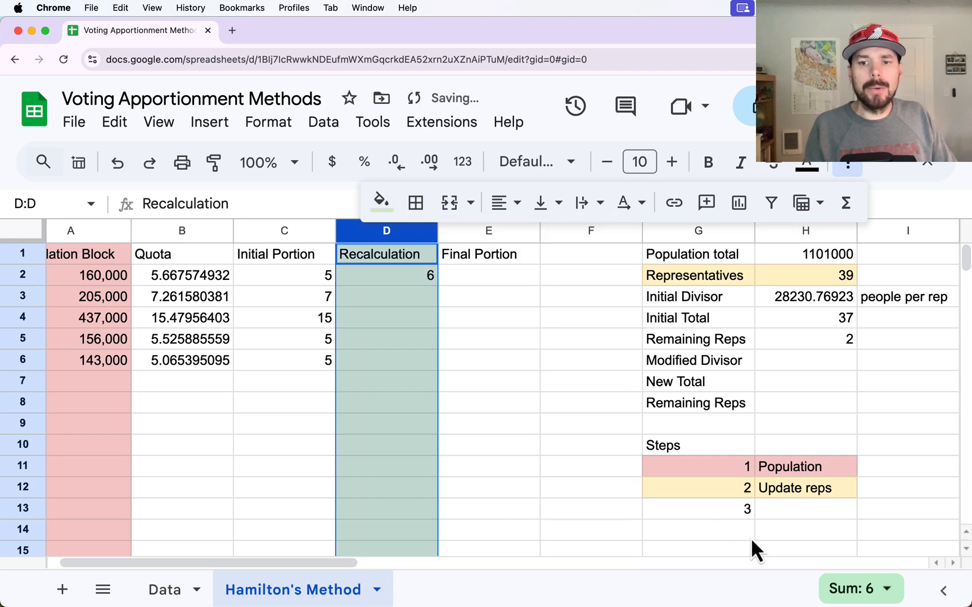
# Fill the step 3 cells G13:H13 with the same light green as the Recalculation column
pyautogui.moveTo(741, 510); pyautogui.dragTo(804, 509)
pyautogui.click(381, 202)
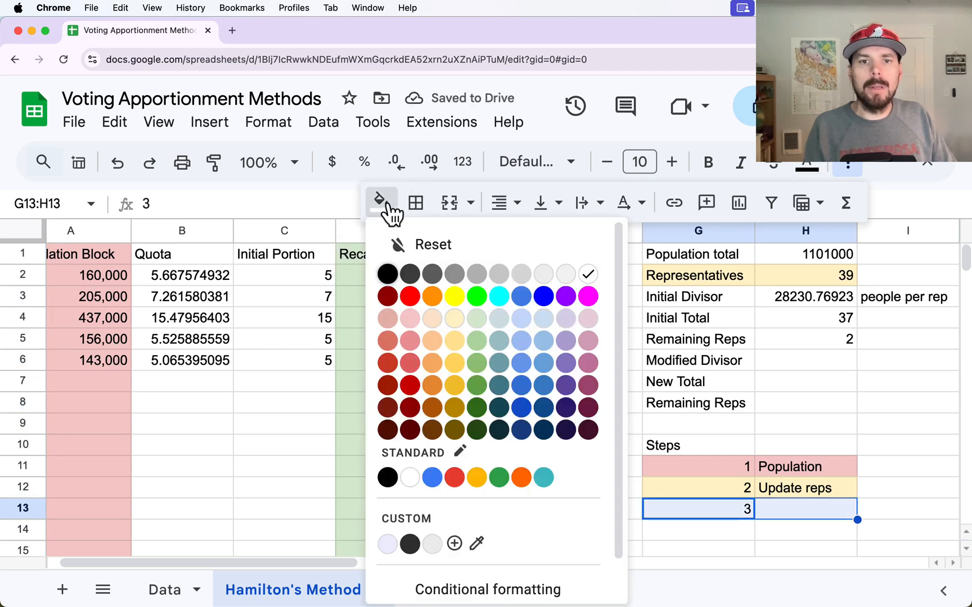
pyautogui.click(474, 317)
# Enter "Add to quotas with highest decimal portion" in H13 as the description of step 3
pyautogui.click(787, 509)
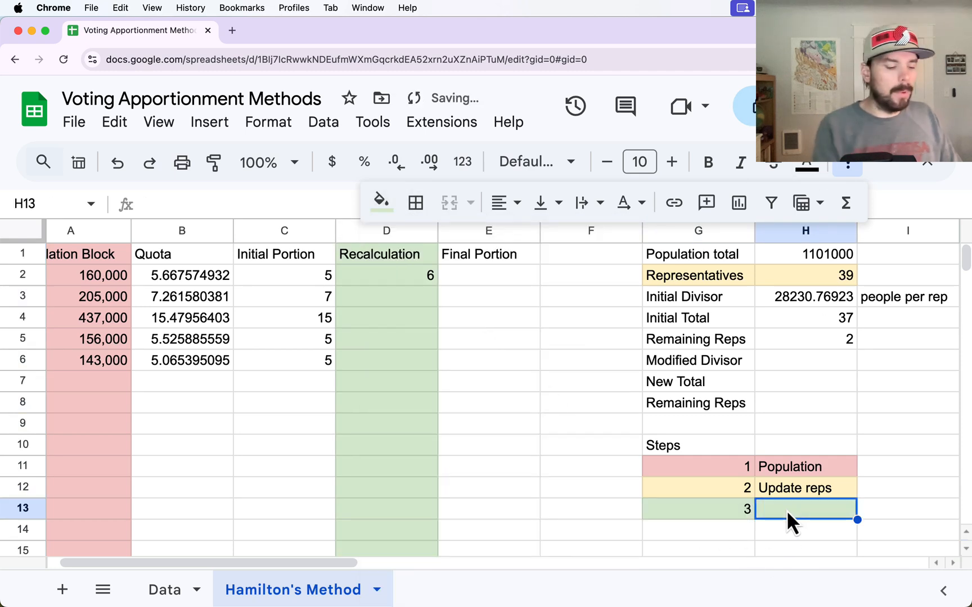
pyautogui.write('Add to highest')
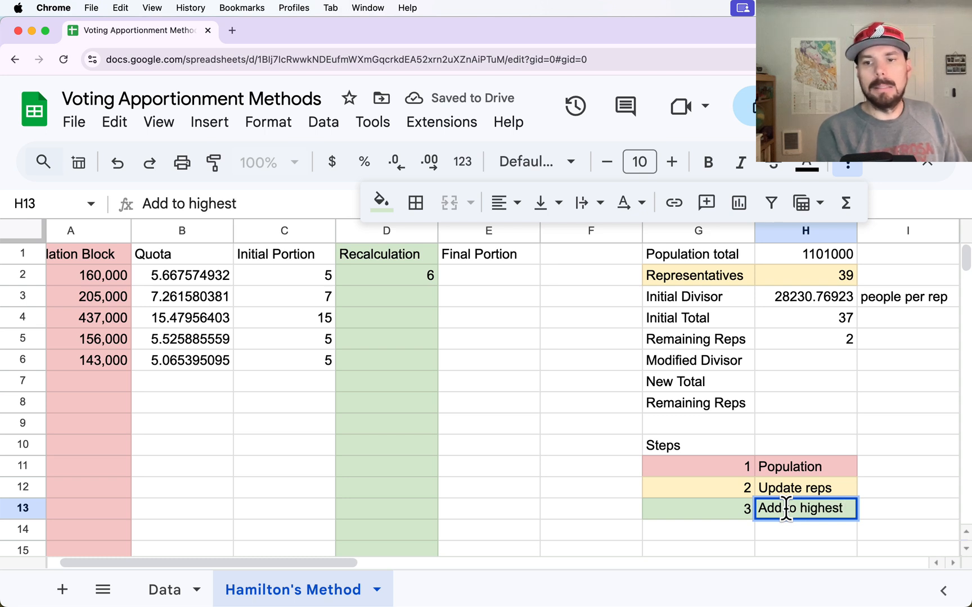
pyautogui.press('BackSpace')
pyautogui.press('BackSpace')
pyautogui.press('BackSpace')
pyautogui.press('BackSpace')
pyautogui.press('BackSpace')
pyautogui.press('BackSpace')
pyautogui.press('BackSpace')
pyautogui.press('BackSpace')
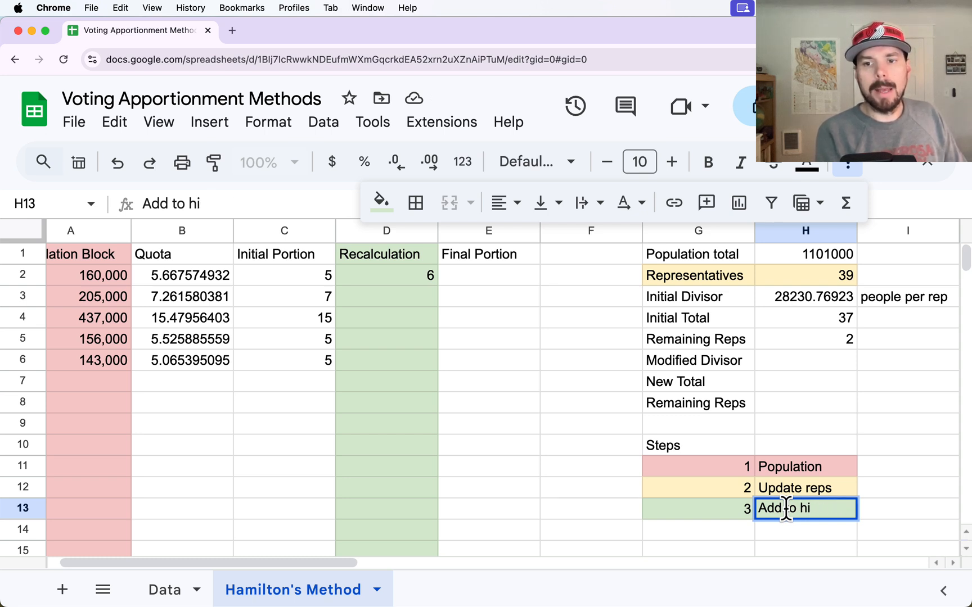
pyautogui.write('qupt')
pyautogui.press('BackSpace')
pyautogui.press('BackSpace')
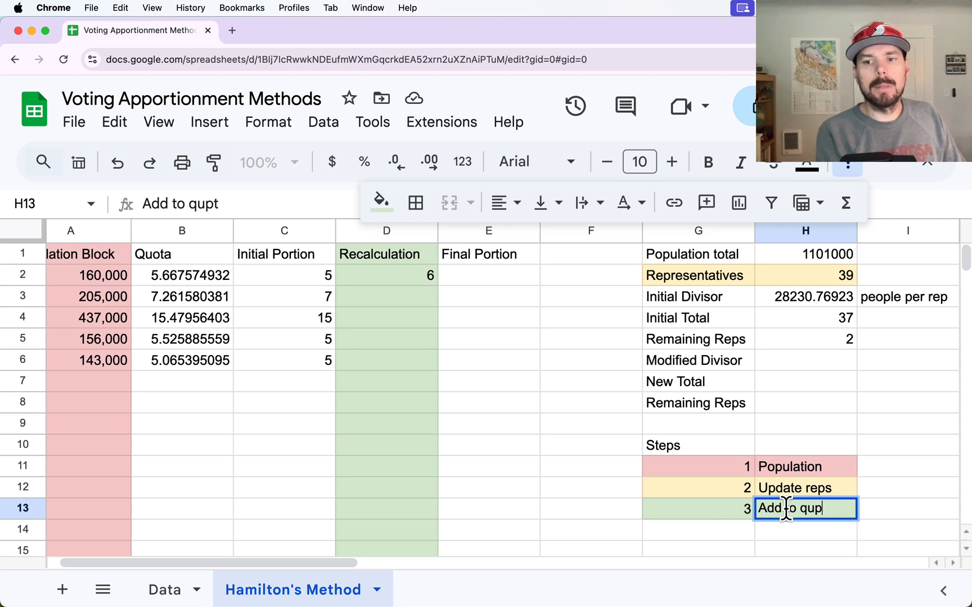
pyautogui.write('po')
pyautogui.press('BackSpace')
pyautogui.press('BackSpace')
pyautogui.write('p')
pyautogui.press('BackSpace')
pyautogui.write('ot')
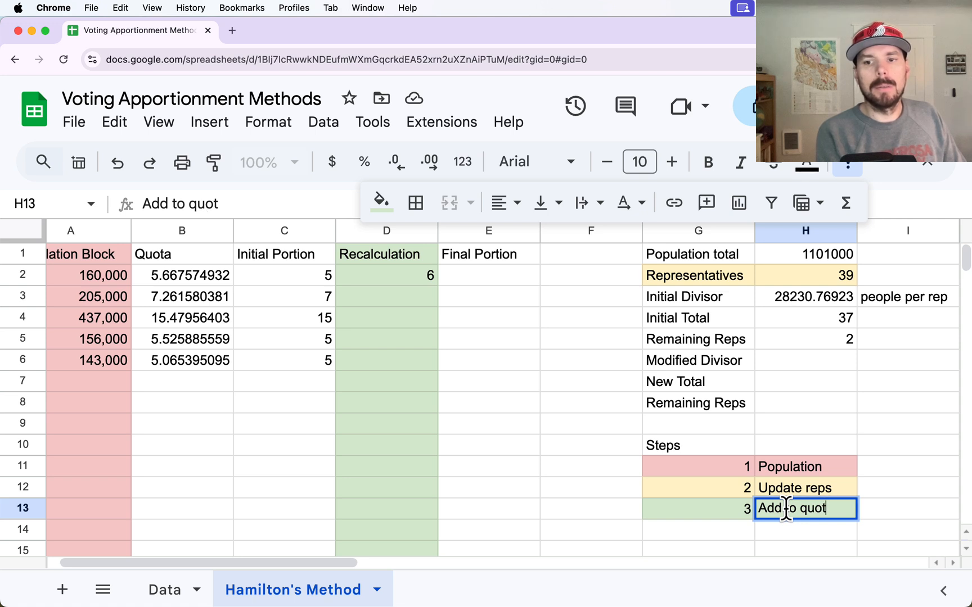
pyautogui.write('as with high')
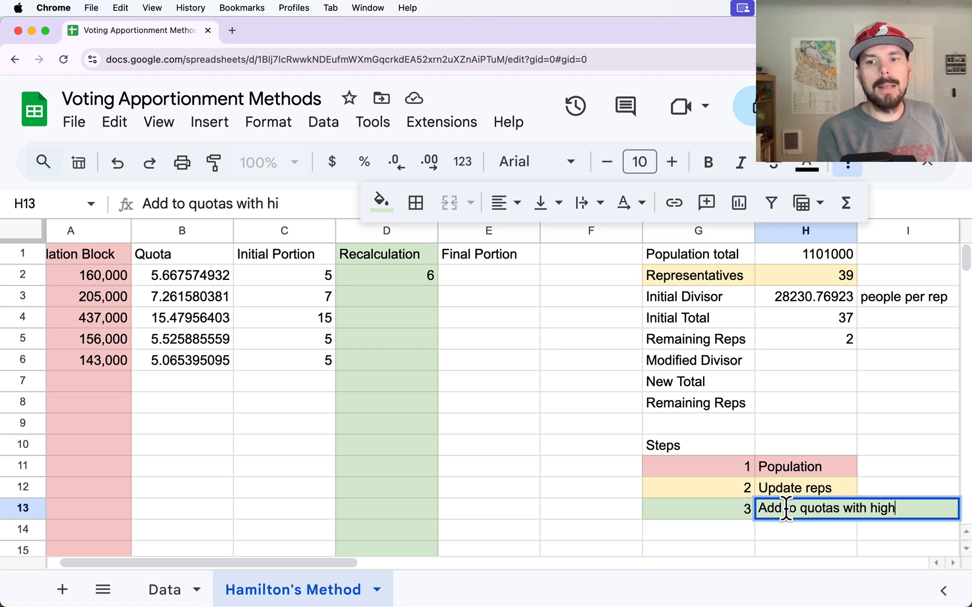
pyautogui.write('est decimal por')
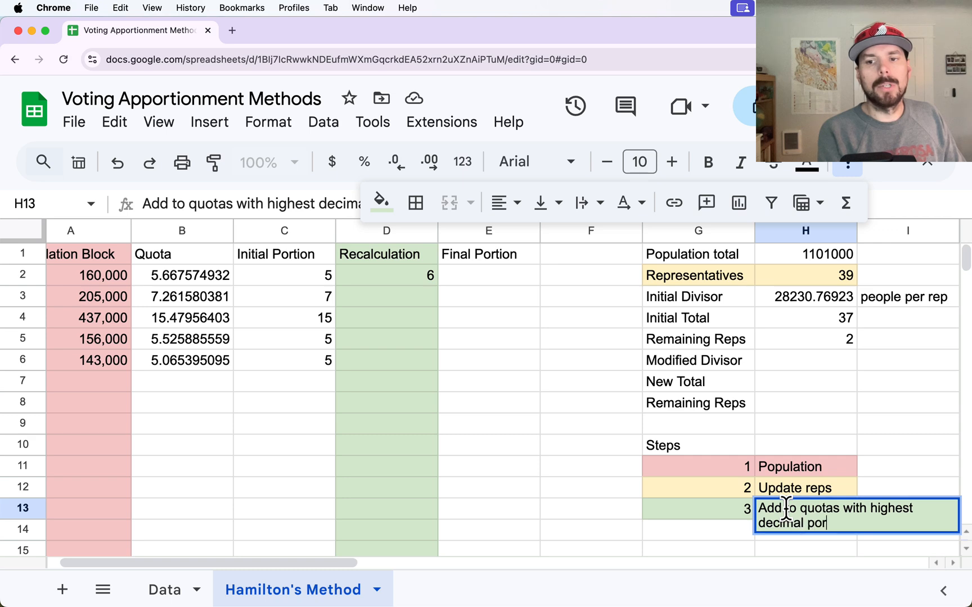
pyautogui.write('tion')
pyautogui.press('Return')
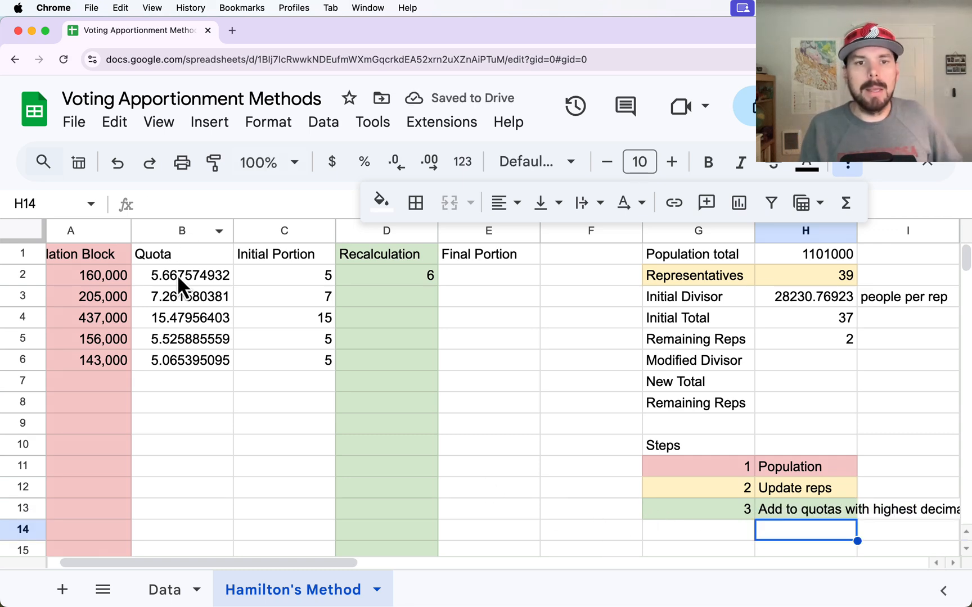
# Check the remaining representatives against the quotas' decimal parts and enter 6 as the fourth county's Recalculation value in D5
pyautogui.click(223, 277)
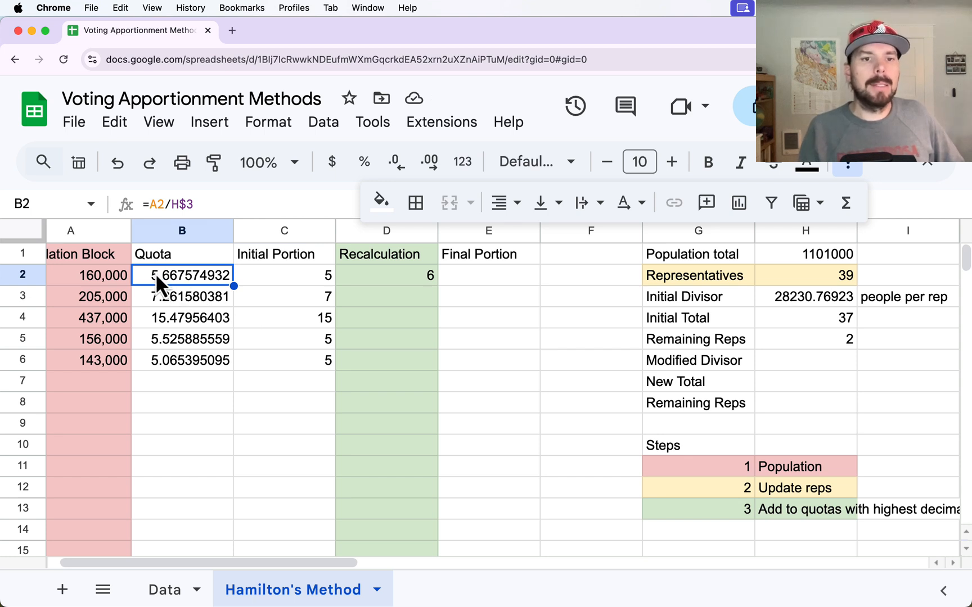
pyautogui.click(365, 263)
pyautogui.click(375, 276)
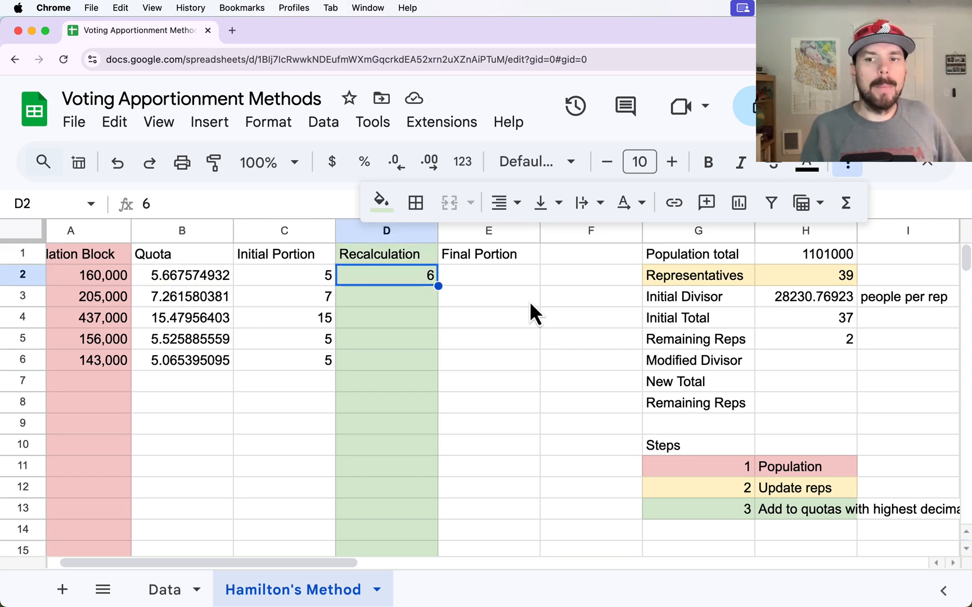
pyautogui.click(829, 338)
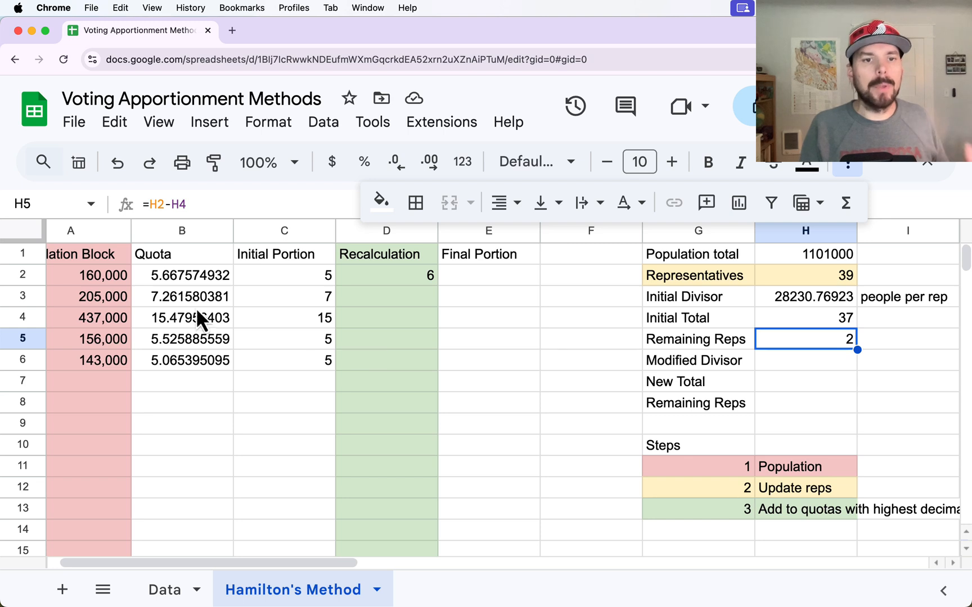
pyautogui.click(187, 343)
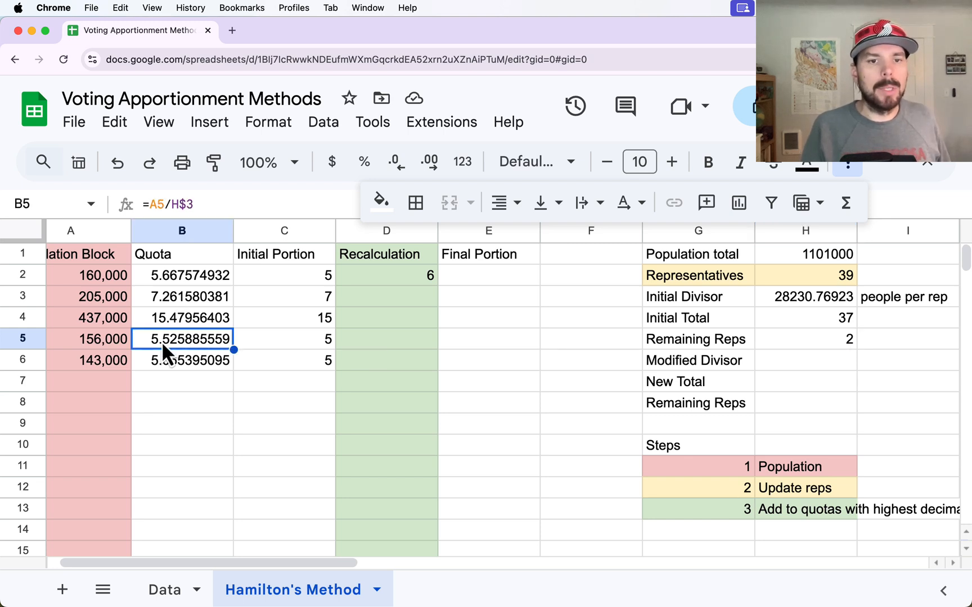
pyautogui.click(314, 344)
pyautogui.click(365, 339)
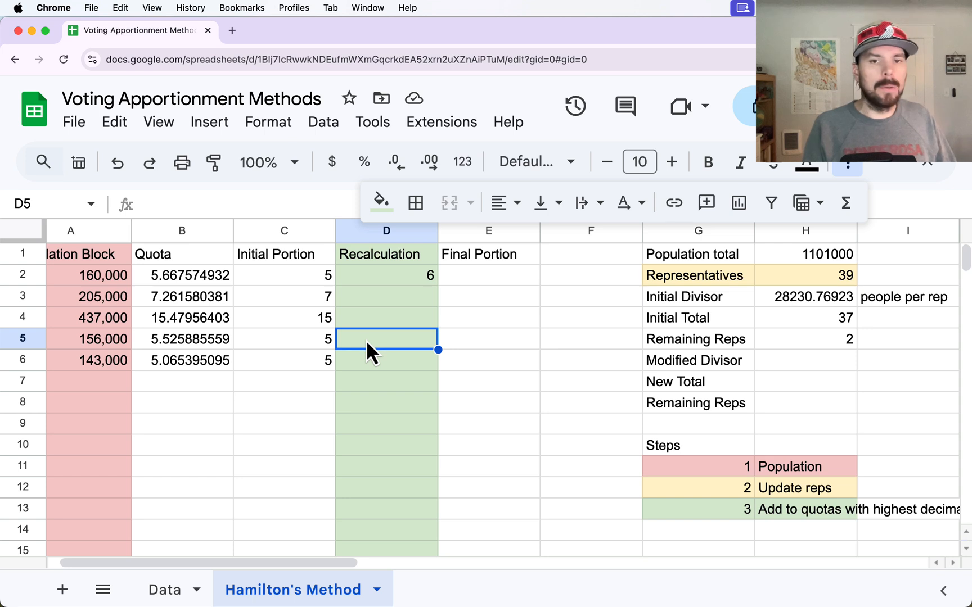
pyautogui.click(337, 345)
pyautogui.click(378, 340)
pyautogui.write('6')
# Complete the Recalculation column with 7 in D3, 15 in D4 and 5 in D6
pyautogui.click(392, 298)
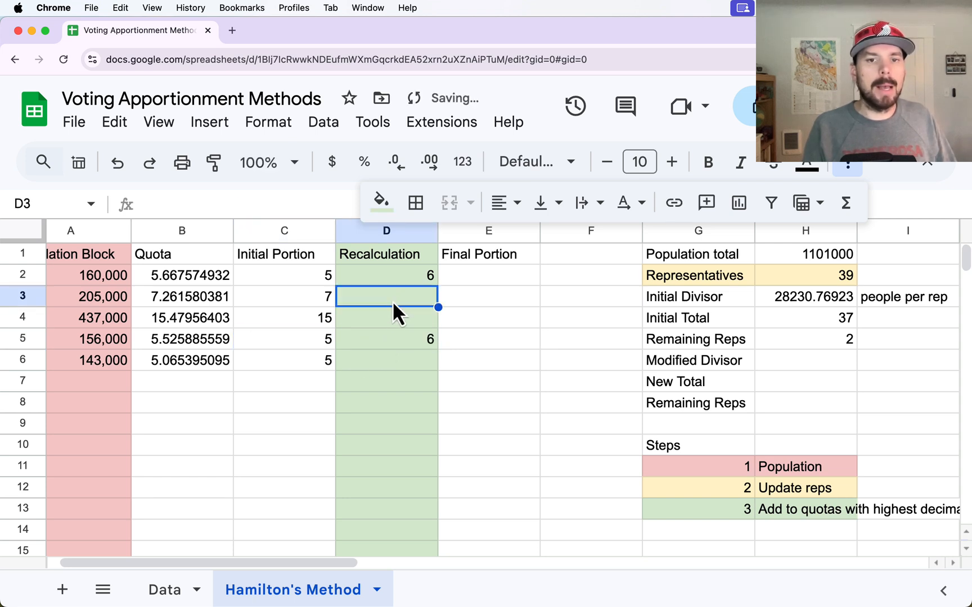
pyautogui.write('7')
pyautogui.click(397, 321)
pyautogui.write('15')
pyautogui.click(389, 359)
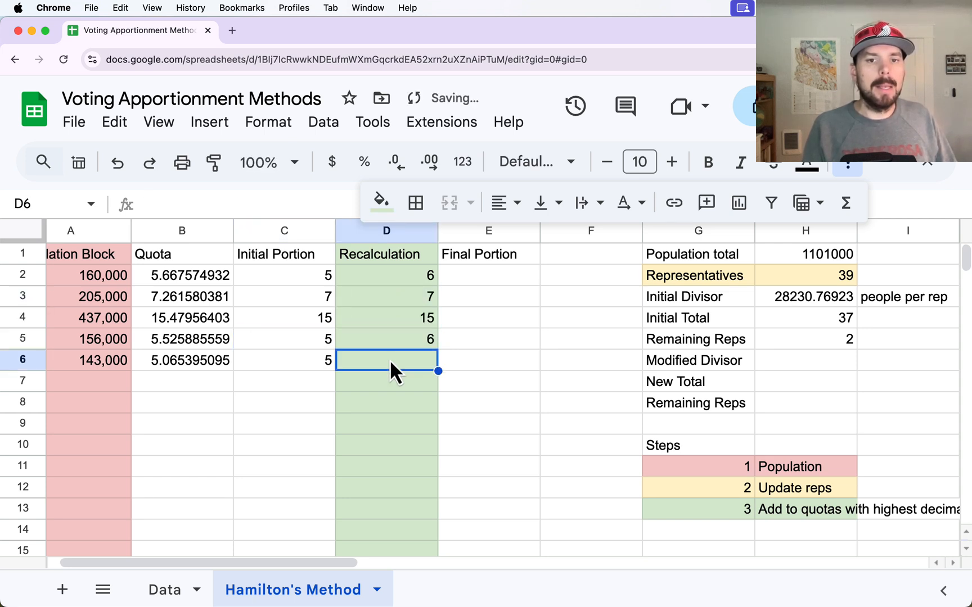
pyautogui.write('6')
pyautogui.press('BackSpace')
pyautogui.write('5')
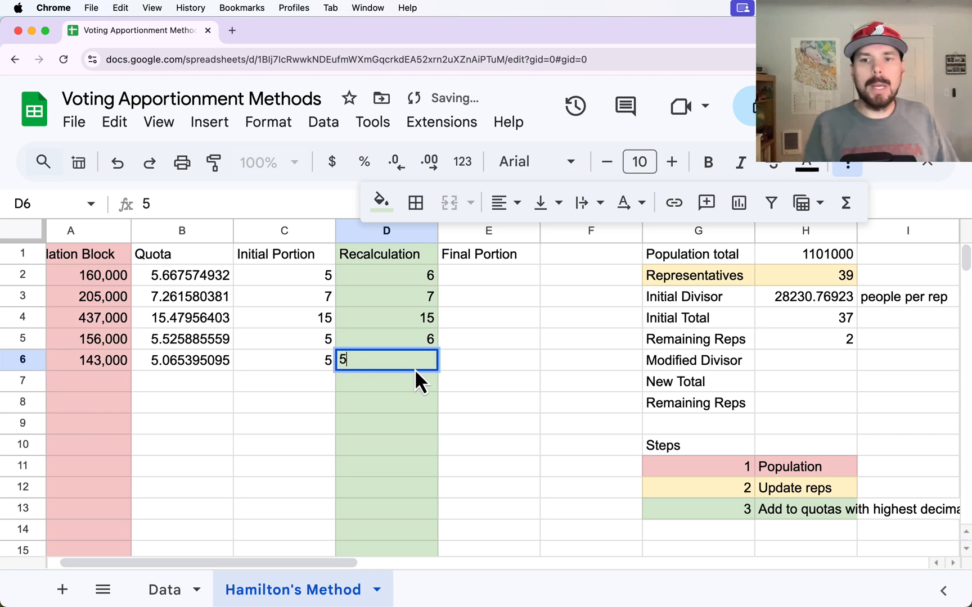
# Enter N/A in H6 as the Modified Divisor
pyautogui.click(806, 365)
pyautogui.click(793, 388)
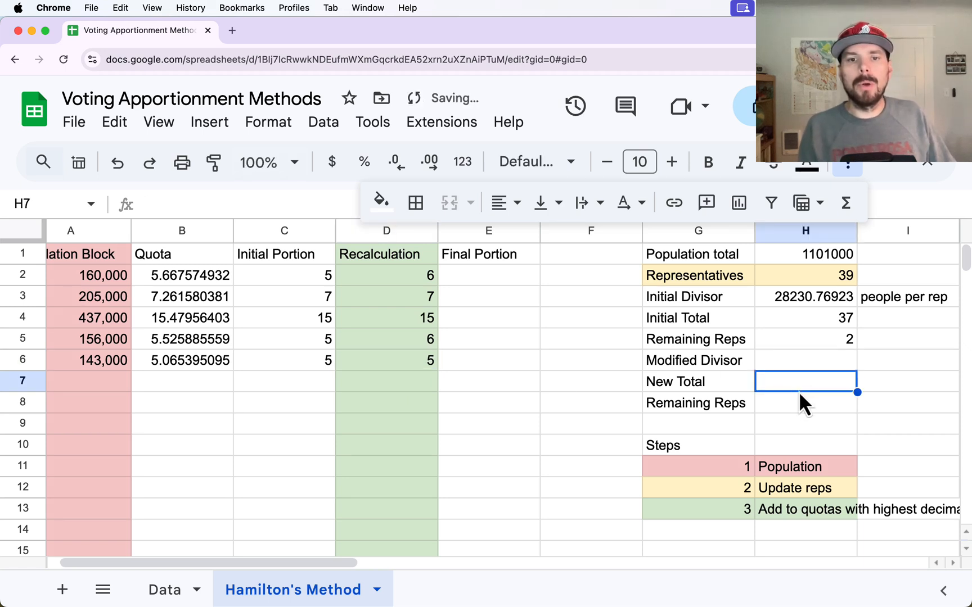
pyautogui.moveTo(692, 361); pyautogui.dragTo(804, 357)
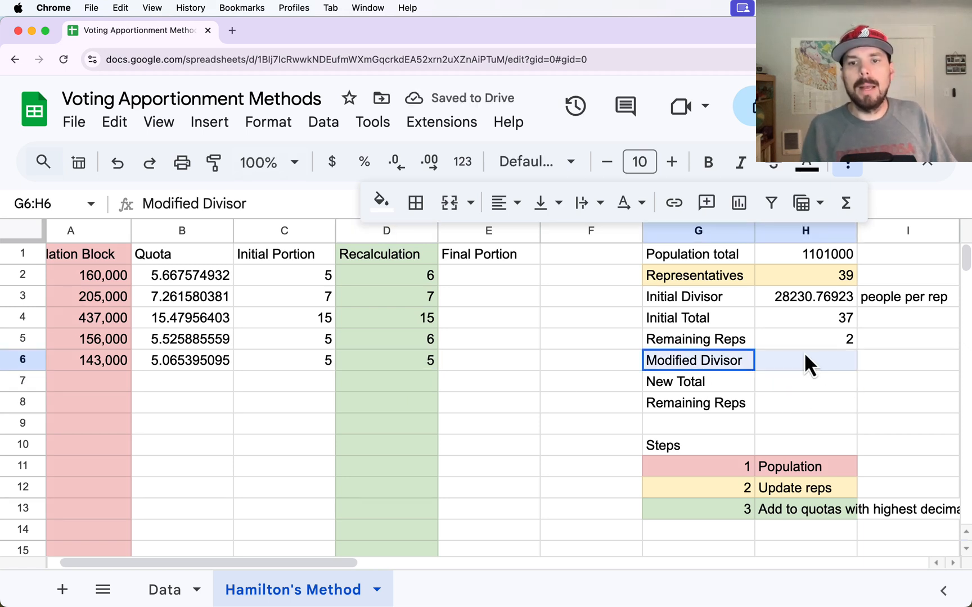
pyautogui.click(808, 360)
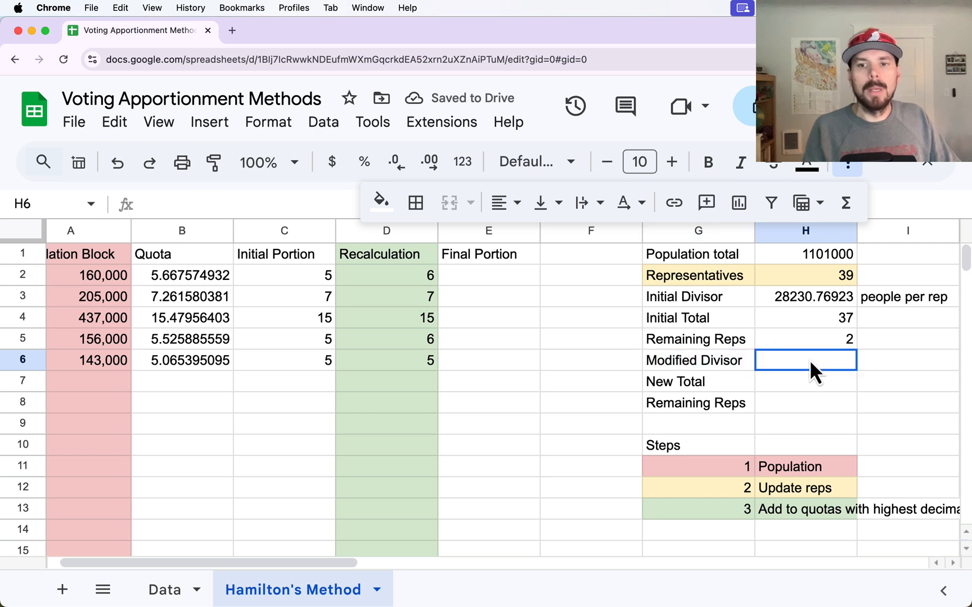
pyautogui.write('N/A')
pyautogui.press('Return')
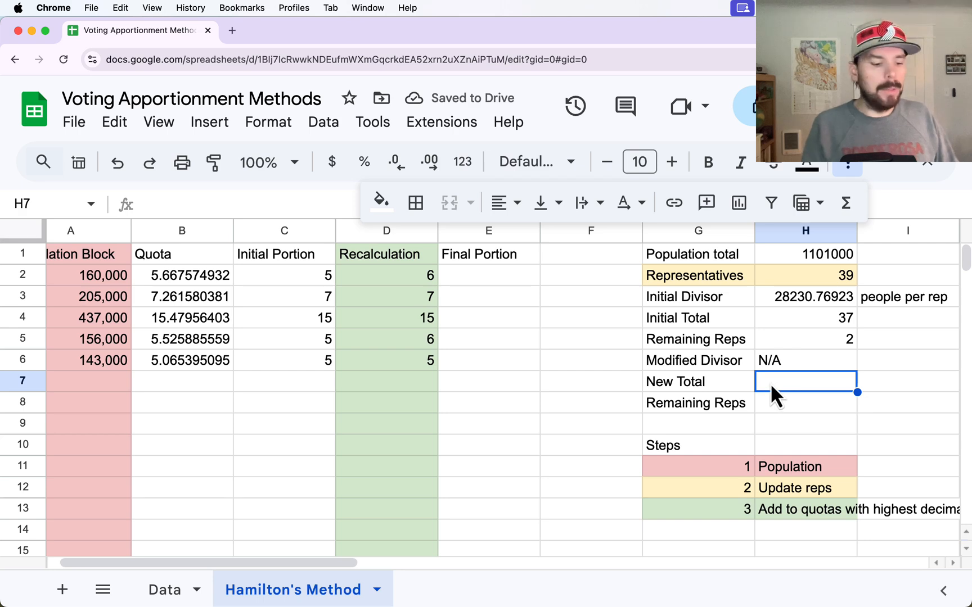
# Enter =sum(D:D) in H7 to calculate the New Total from the Recalculation column, and dismiss the suggested autofill
pyautogui.write('=summ')
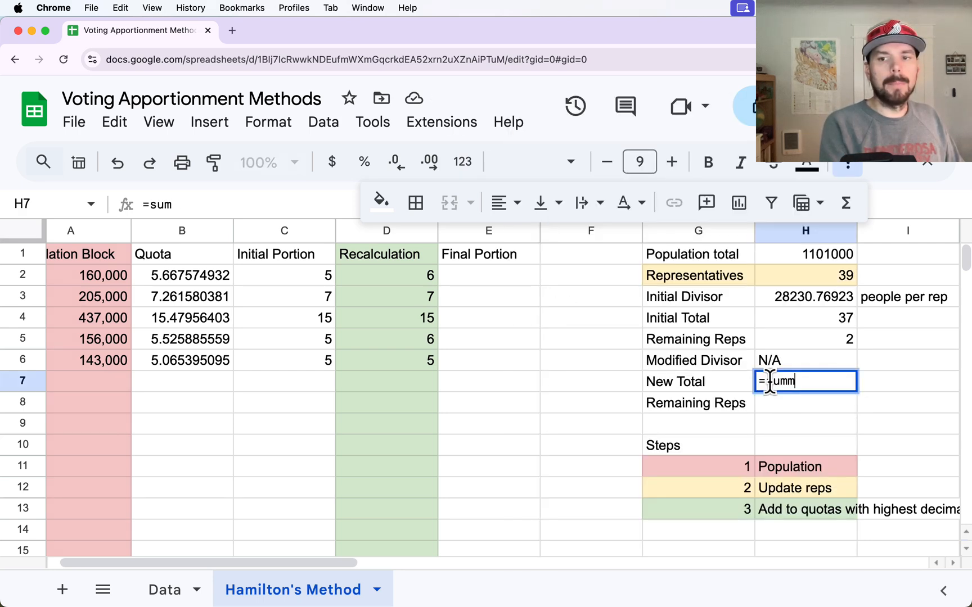
pyautogui.press('BackSpace')
pyautogui.write('(')
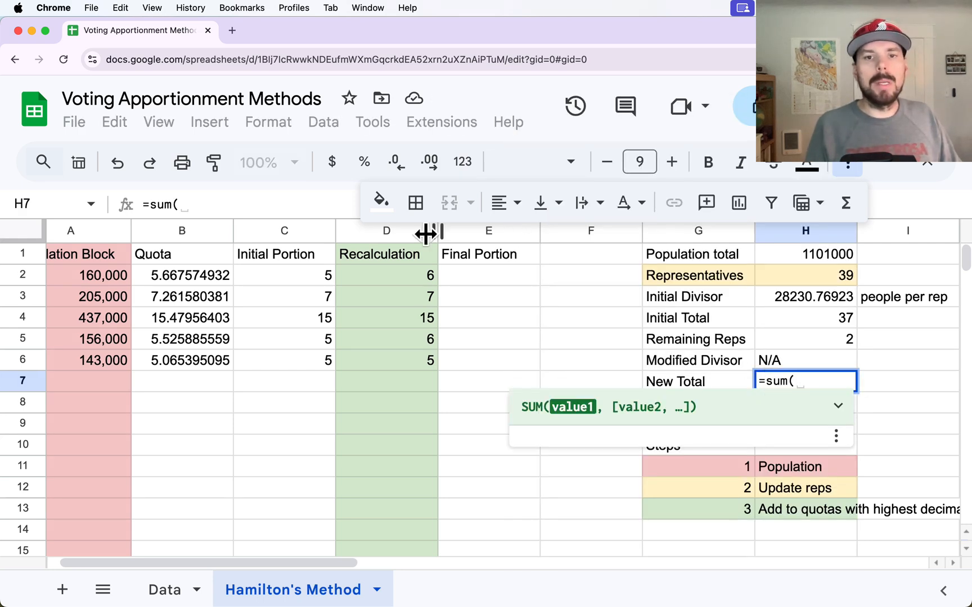
pyautogui.click(390, 235)
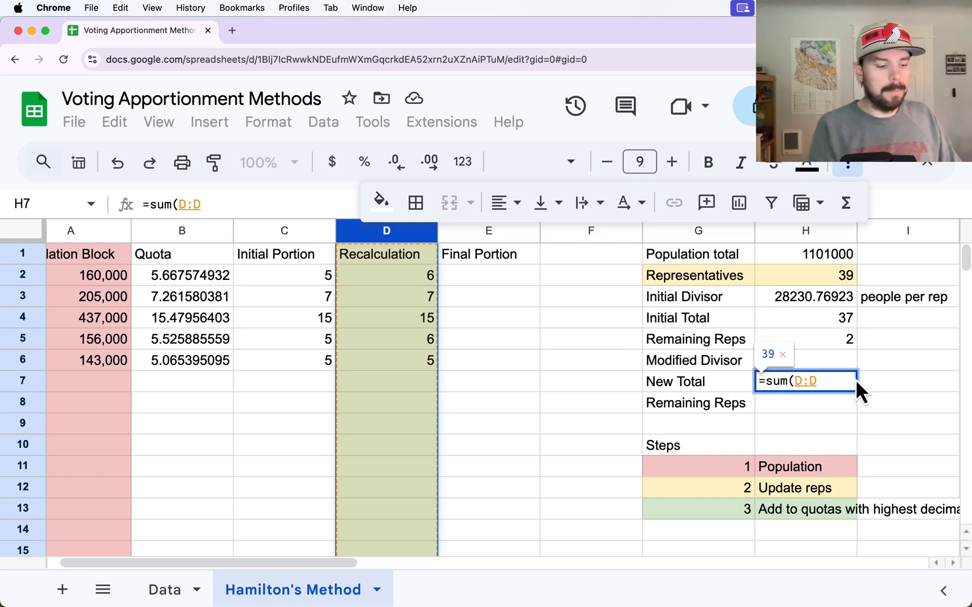
pyautogui.press('Return')
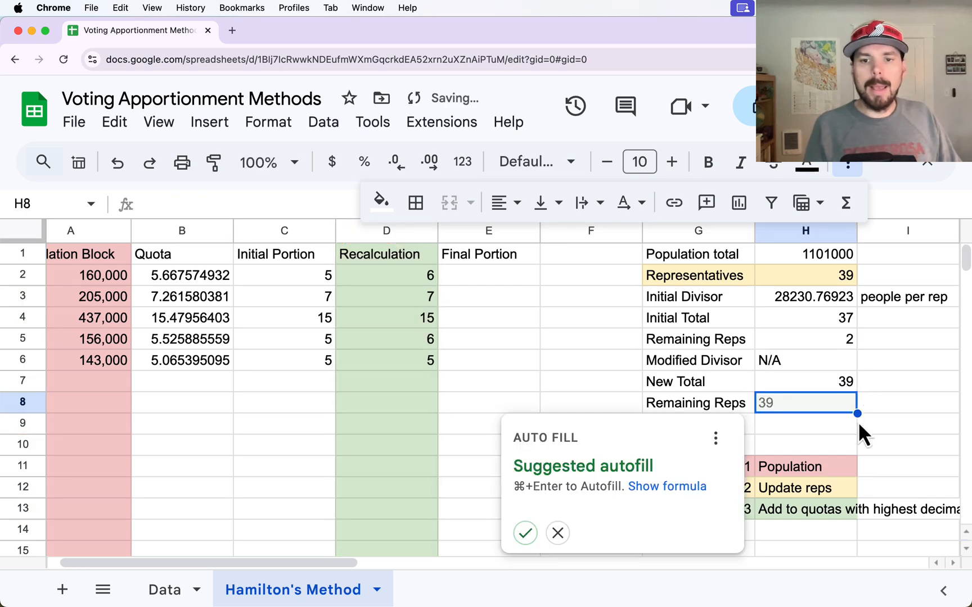
pyautogui.click(559, 534)
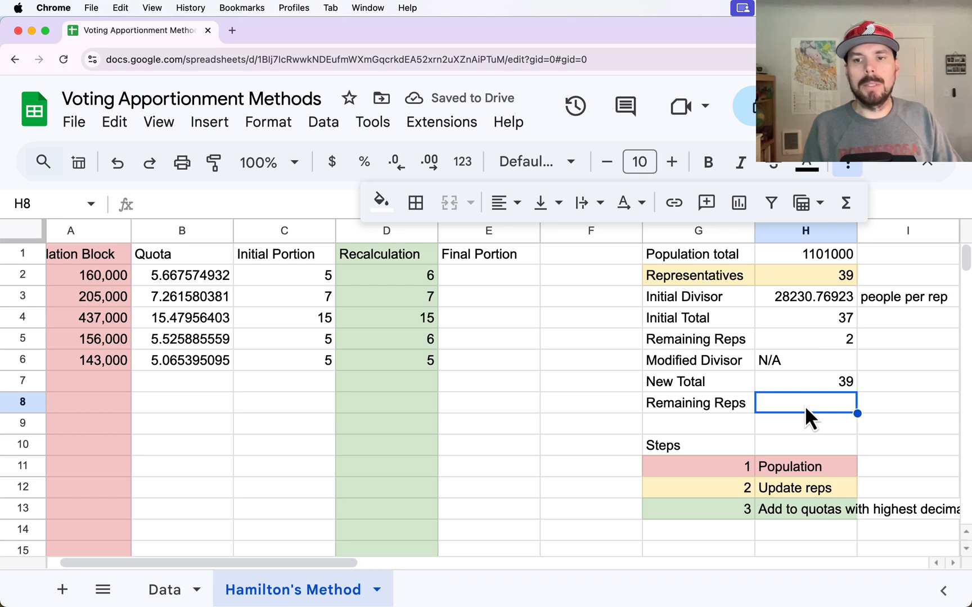
# Enter =H2-H7 in H8 to calculate the second Remaining Reps from the representatives and the new total
pyautogui.write('=')
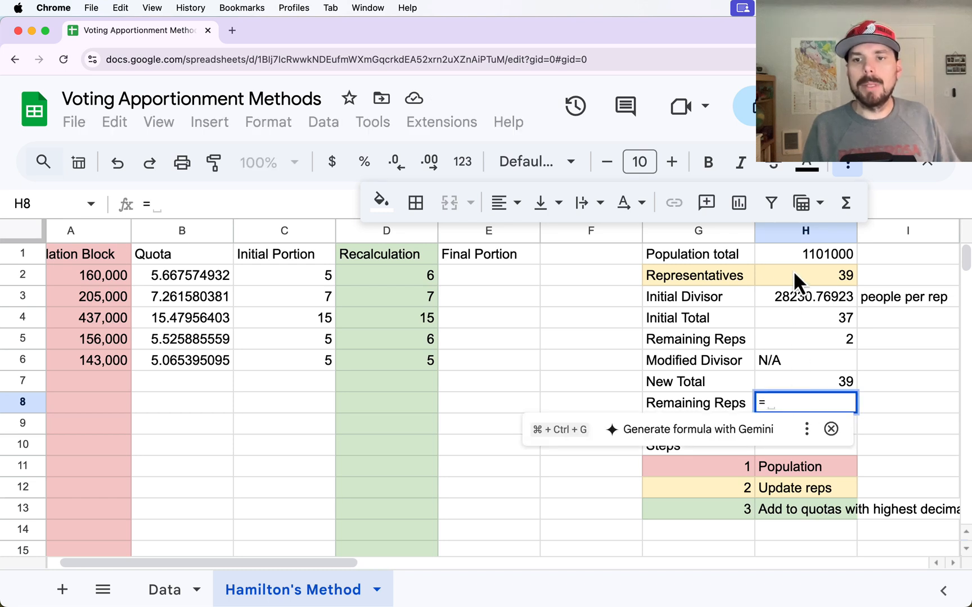
pyautogui.click(792, 275)
pyautogui.write('-')
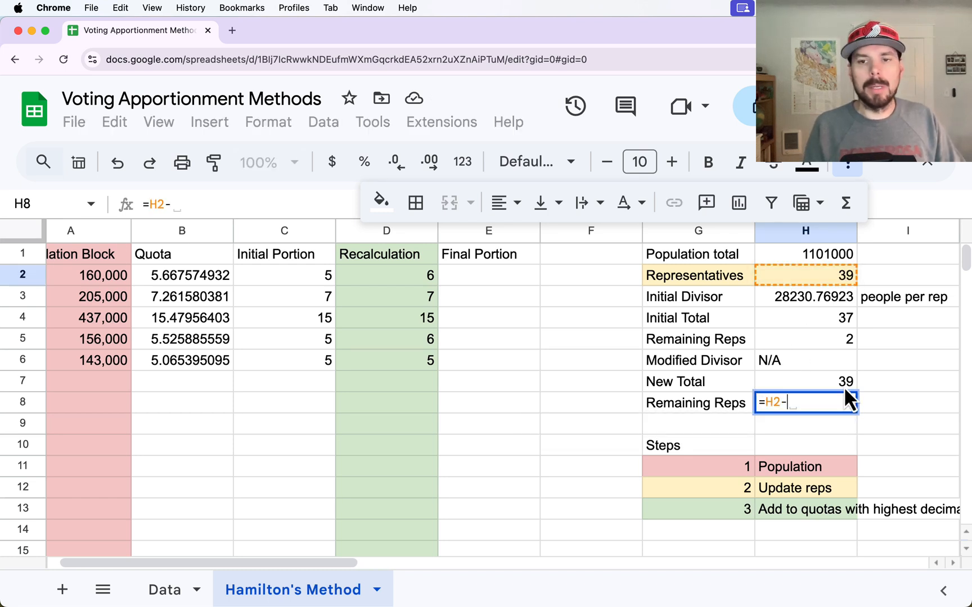
pyautogui.click(836, 381)
pyautogui.press('Return')
pyautogui.click(810, 410)
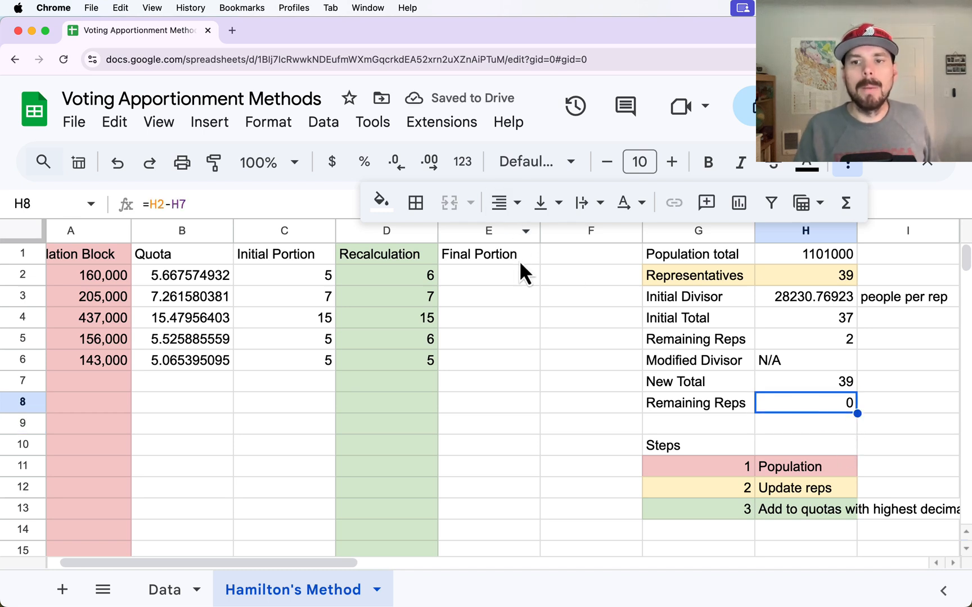
# Hide the extra formatting tools and select the last county's Final Portion cell, E6
pyautogui.click(498, 251)
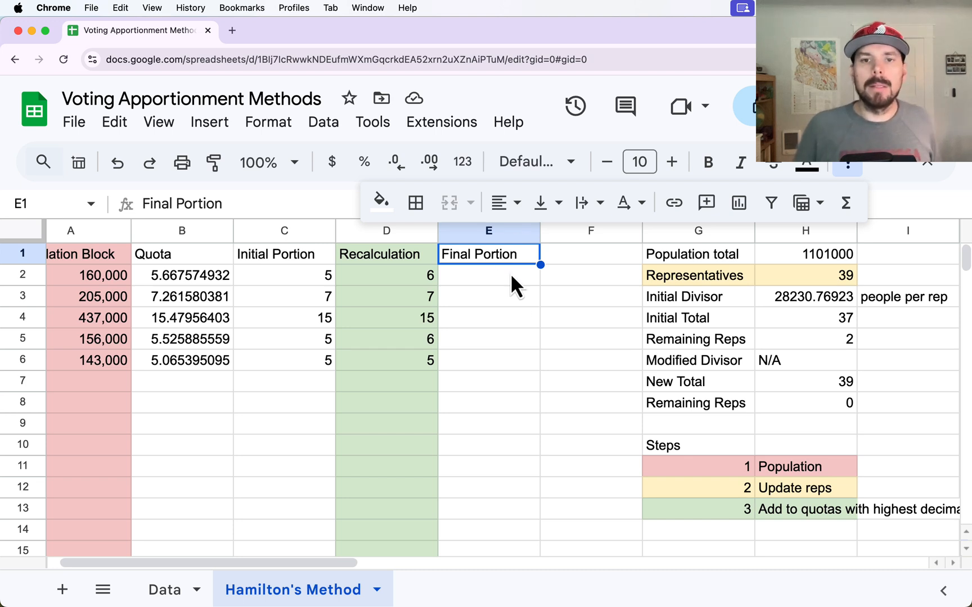
pyautogui.click(847, 168)
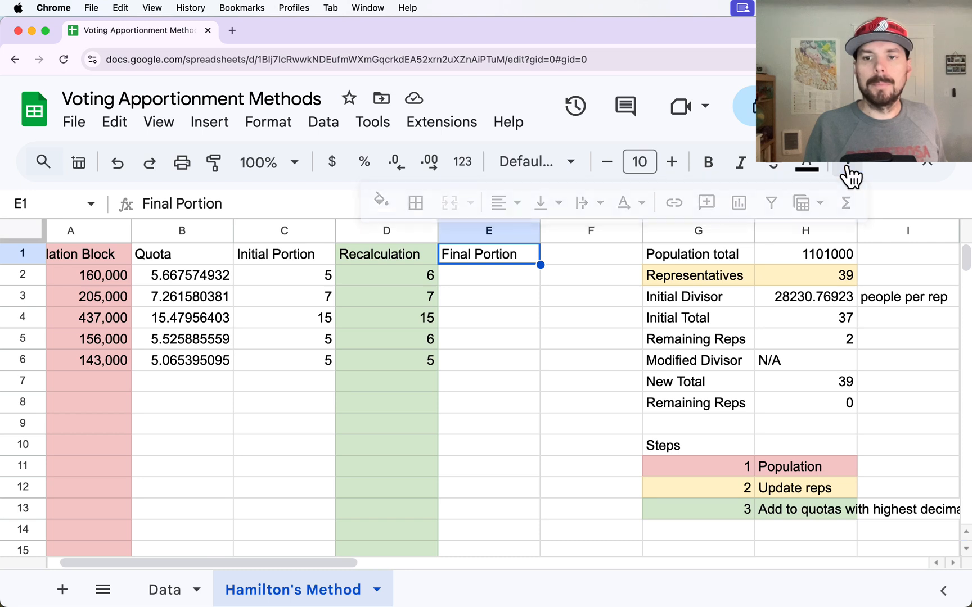
pyautogui.click(534, 363)
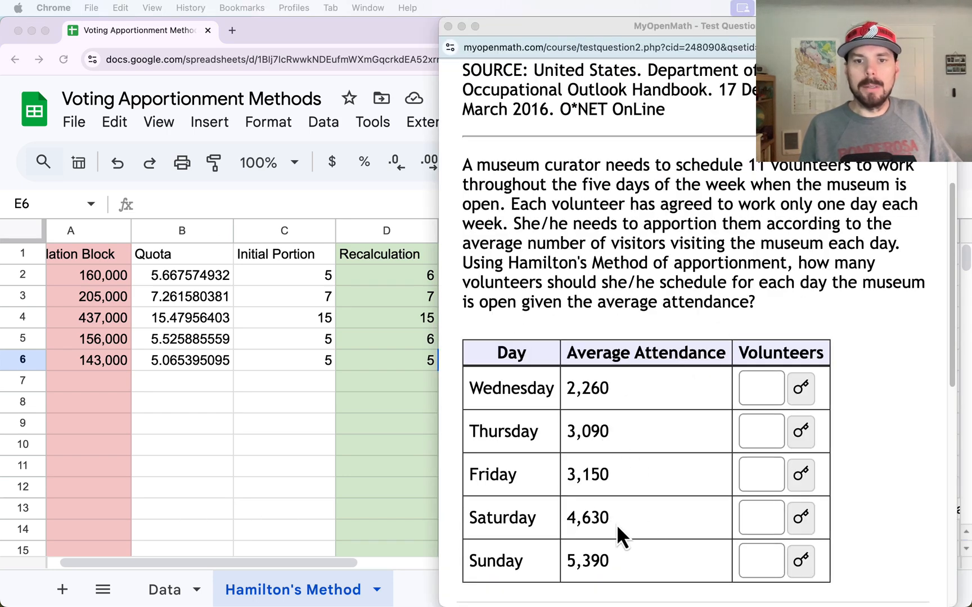
# Copy the museum's Day and Average Attendance table, from its header through the Sunday row, in the MyOpenMath question
pyautogui.scroll(-1, 605, 476)
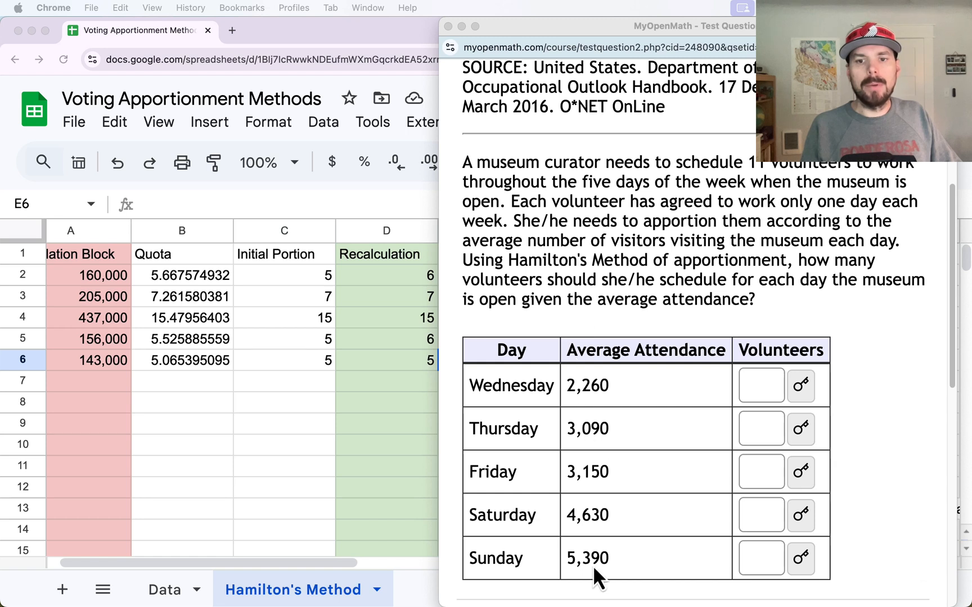
pyautogui.click(550, 561)
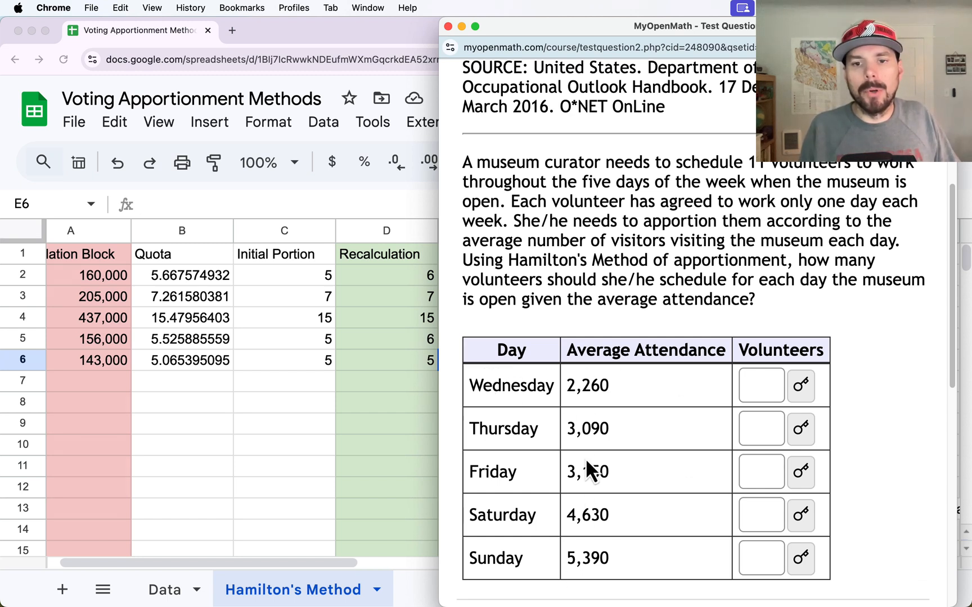
pyautogui.tripleClick(496, 348)
pyautogui.moveTo(529, 369); pyautogui.dragTo(607, 559)
pyautogui.press('super+c')
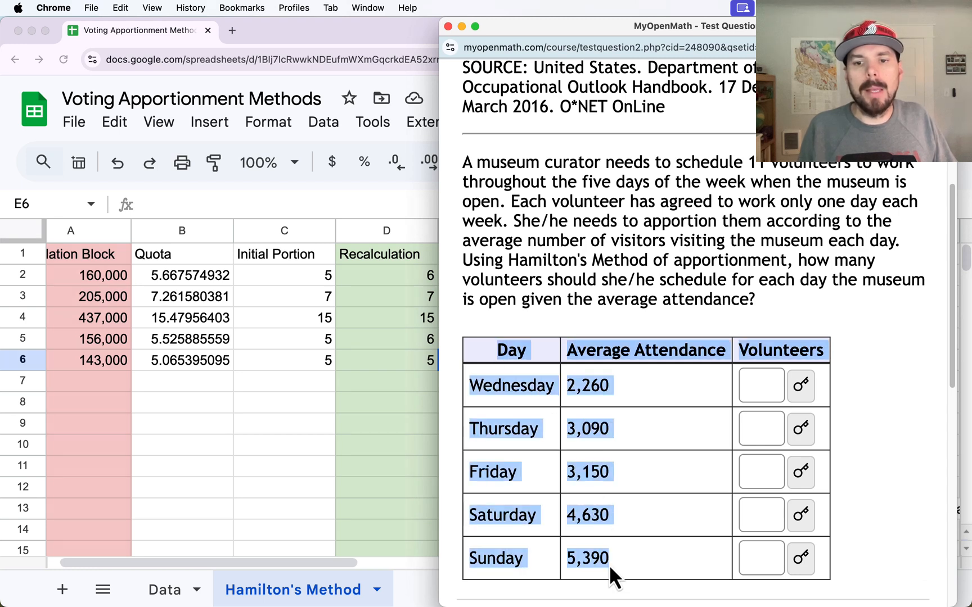
# Copy the museum attendance table again, clear the Data sheet's contents, and paste the table at A1 there
pyautogui.click(544, 405)
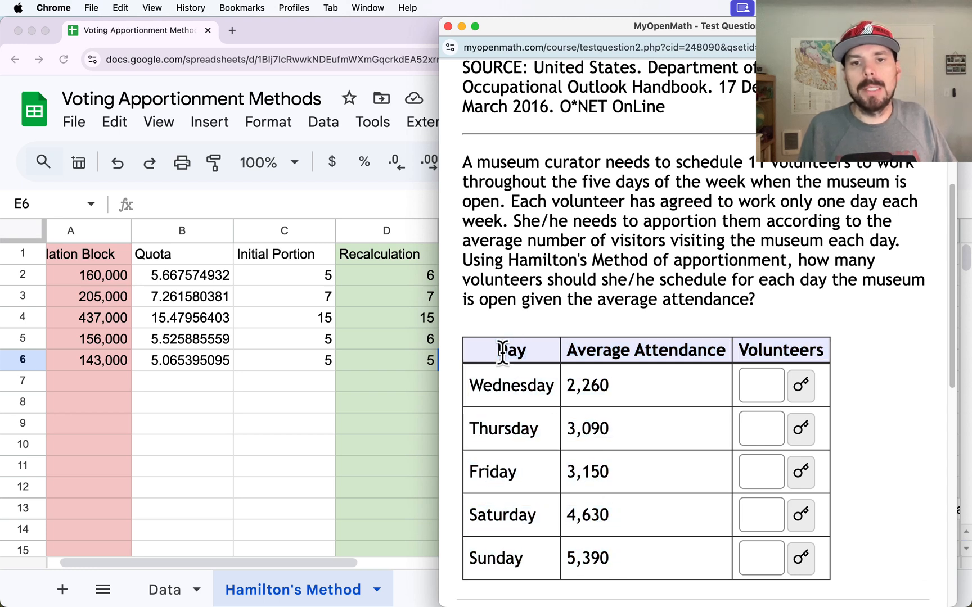
pyautogui.moveTo(497, 350); pyautogui.dragTo(603, 562)
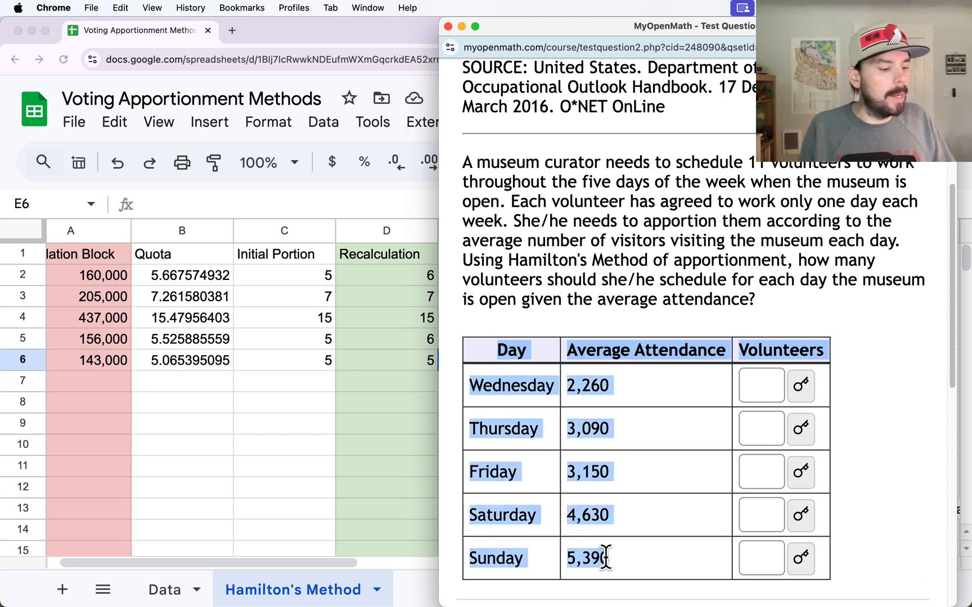
pyautogui.click(161, 597)
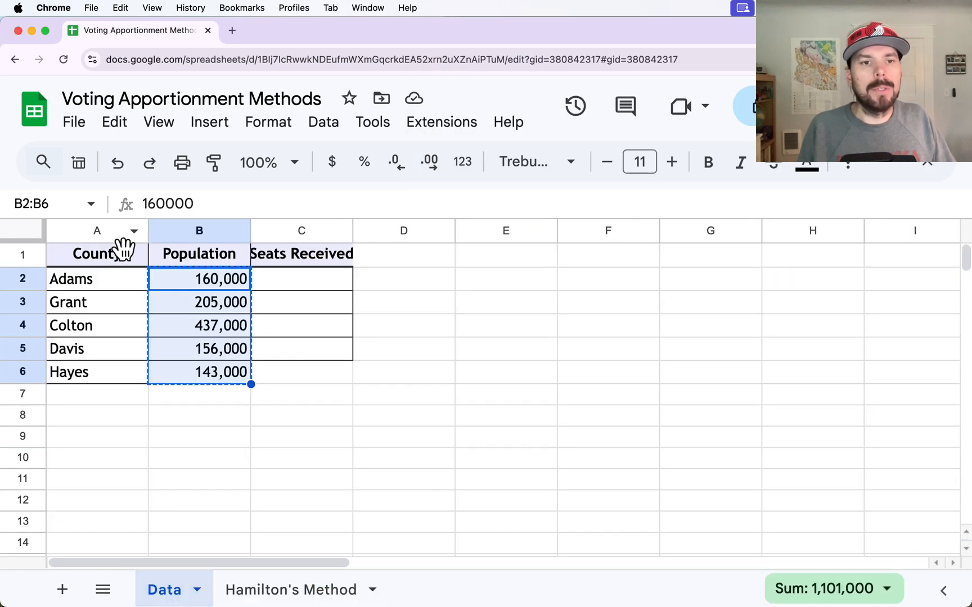
pyautogui.click(66, 252)
pyautogui.click(30, 229)
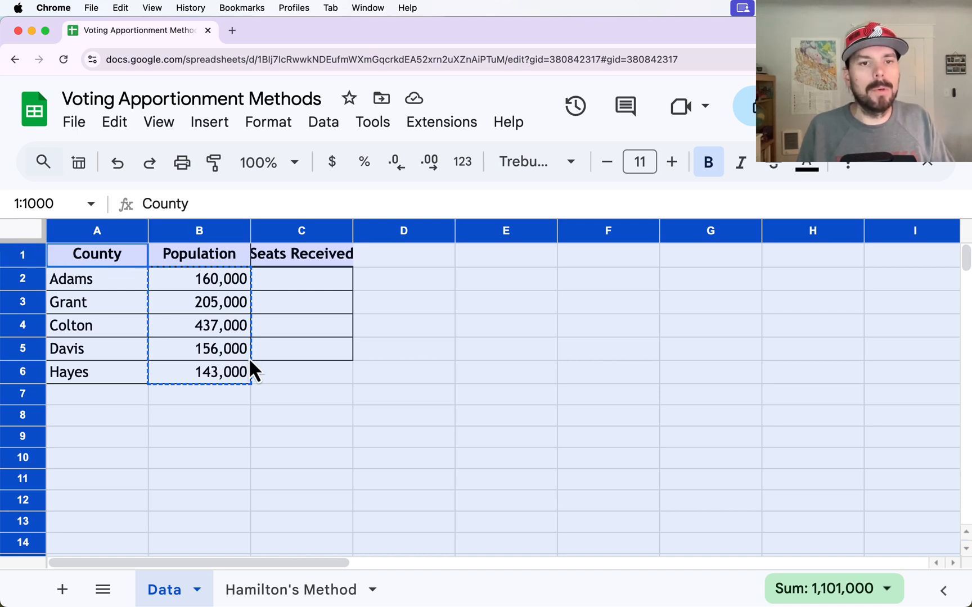
pyautogui.press('Delete')
pyautogui.click(162, 281)
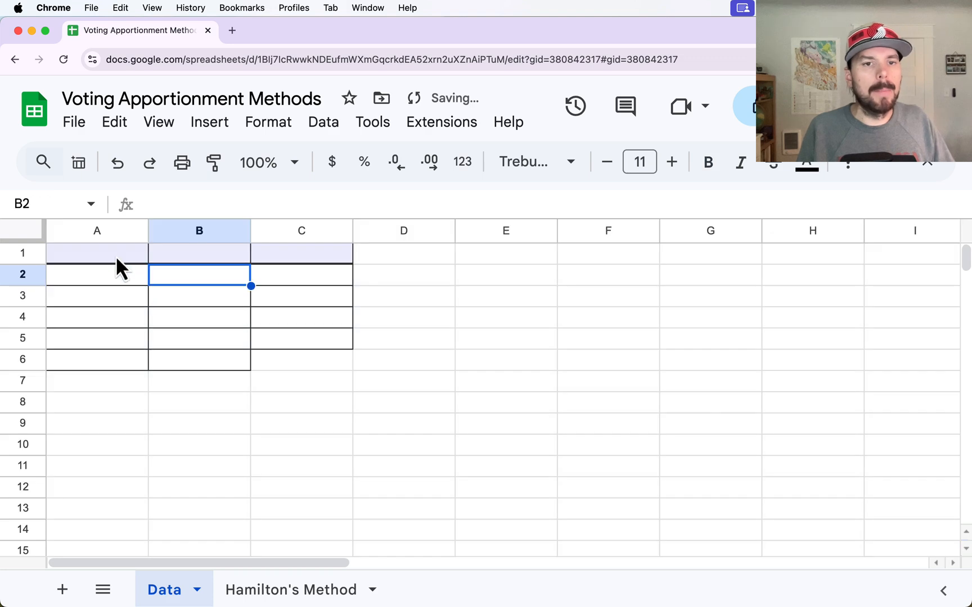
pyautogui.click(109, 254)
pyautogui.press('super+v')
# Copy the Average Attendance values in B2:B6 and paste them as values only at A2 of the Hamilton's Method sheet
pyautogui.moveTo(182, 281); pyautogui.dragTo(195, 376)
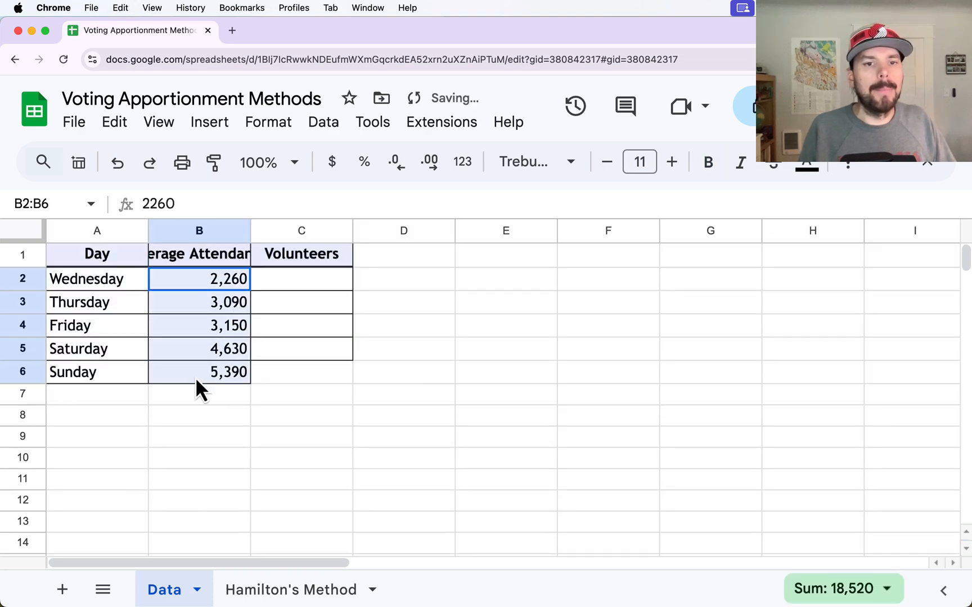
pyautogui.press('super+c')
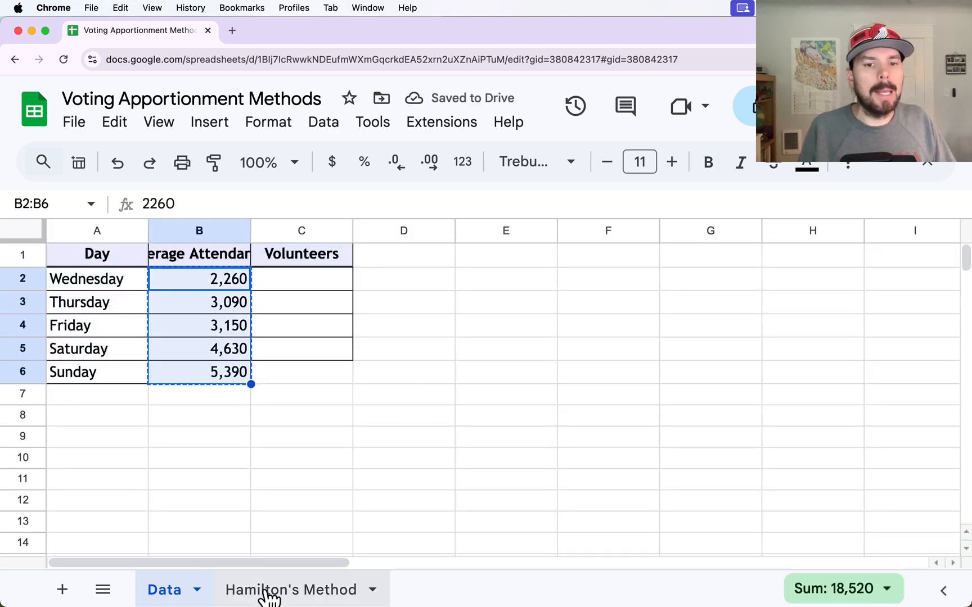
pyautogui.click(269, 591)
pyautogui.click(93, 282)
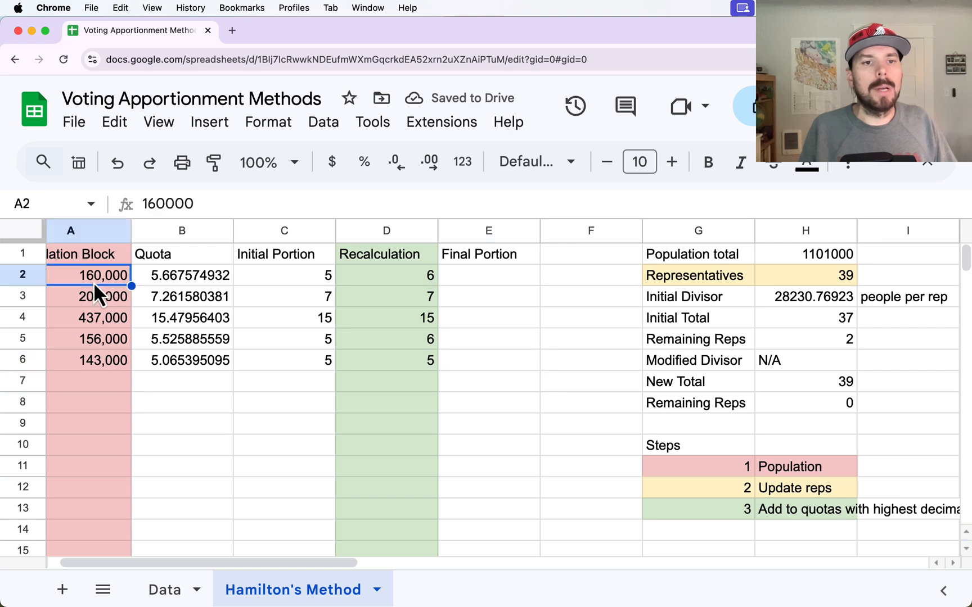
pyautogui.rightClick(91, 281)
pyautogui.moveTo(238, 290)
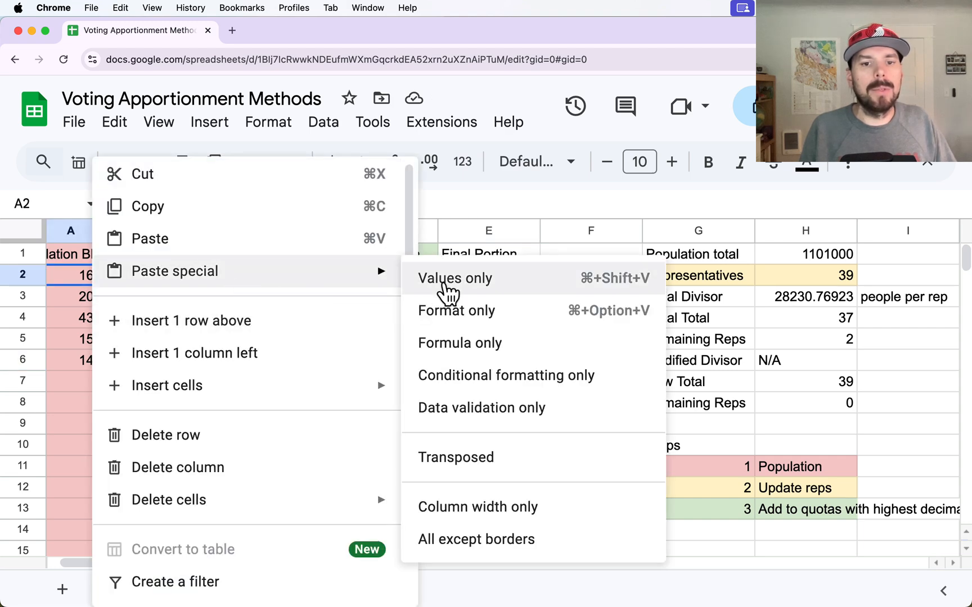
pyautogui.click(442, 282)
pyautogui.click(318, 426)
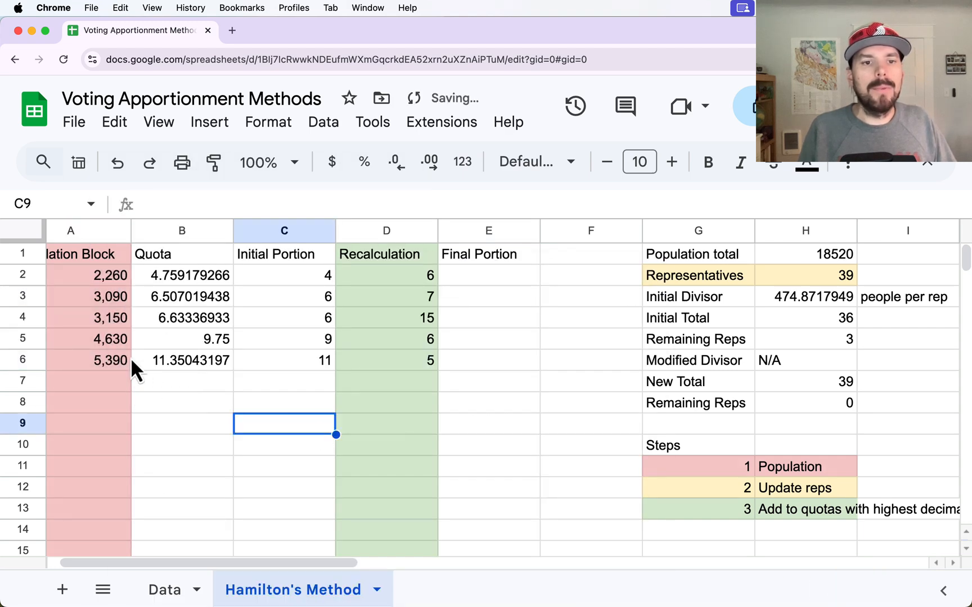
# Add a sixth population of 7090 in A7 and extend the Quota and Initial Portion formulas to row 7
pyautogui.moveTo(189, 364); pyautogui.dragTo(384, 362)
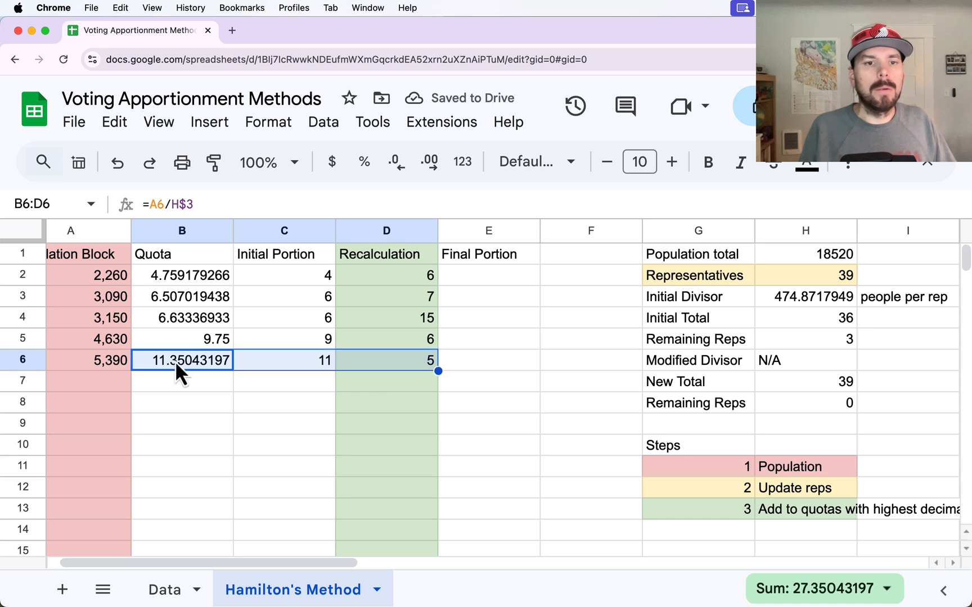
pyautogui.click(99, 380)
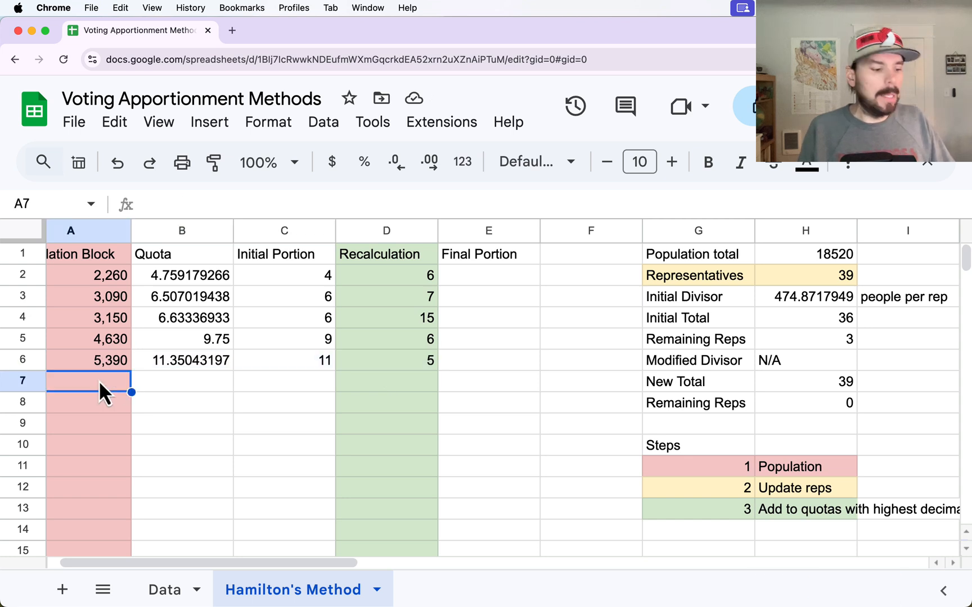
pyautogui.write('7090')
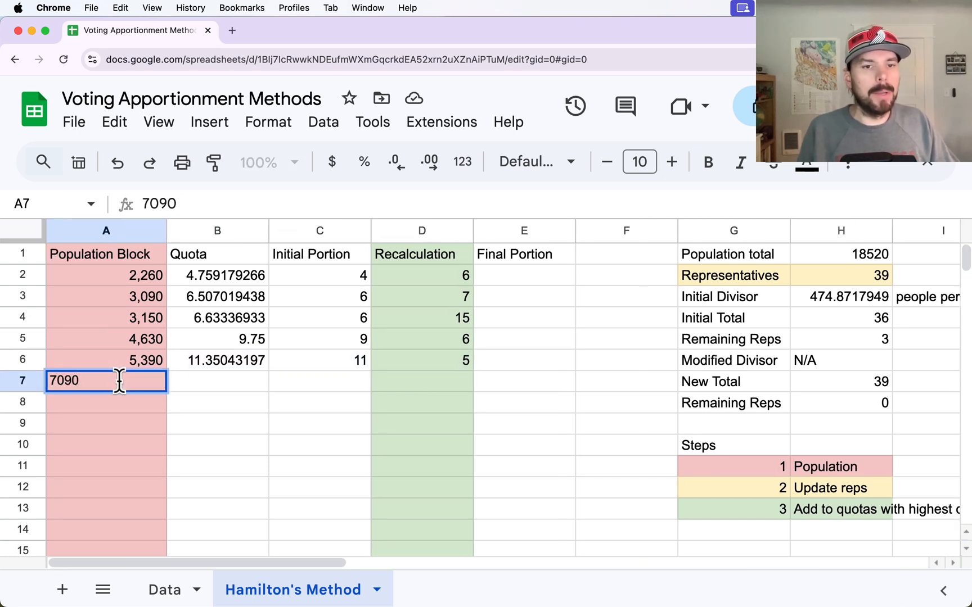
pyautogui.press('Return')
pyautogui.moveTo(225, 361); pyautogui.dragTo(453, 371)
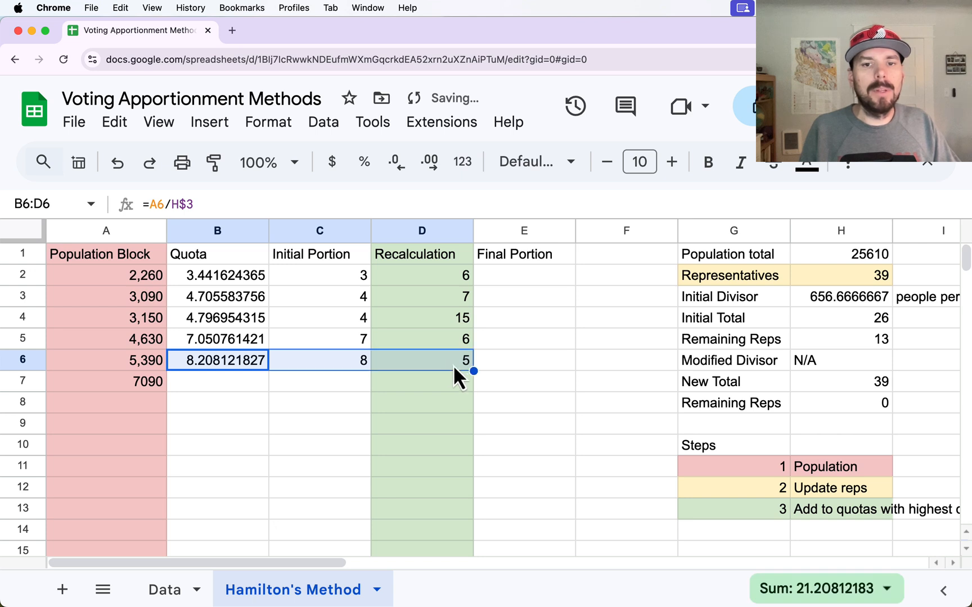
pyautogui.click(232, 368)
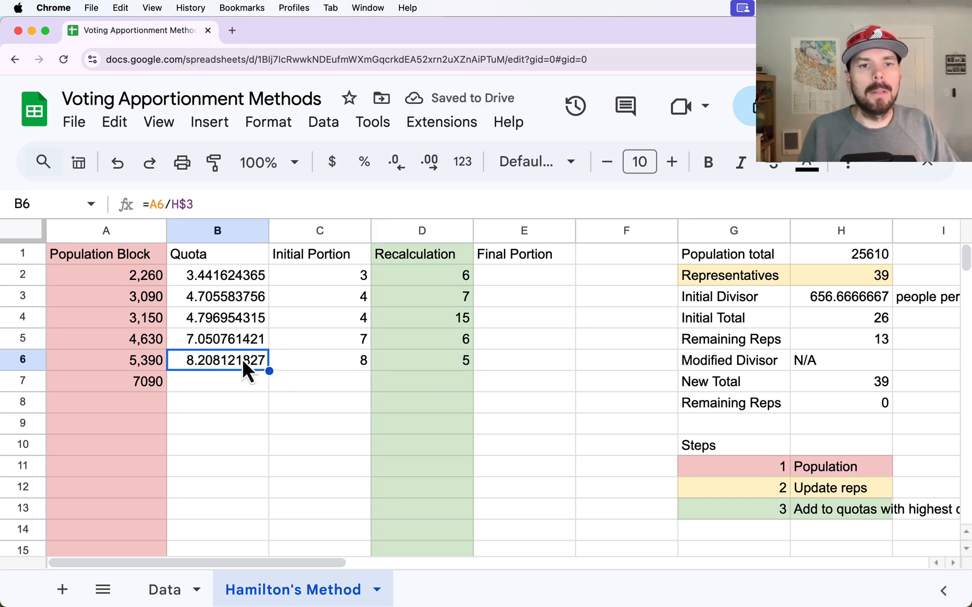
pyautogui.moveTo(249, 369); pyautogui.dragTo(451, 367)
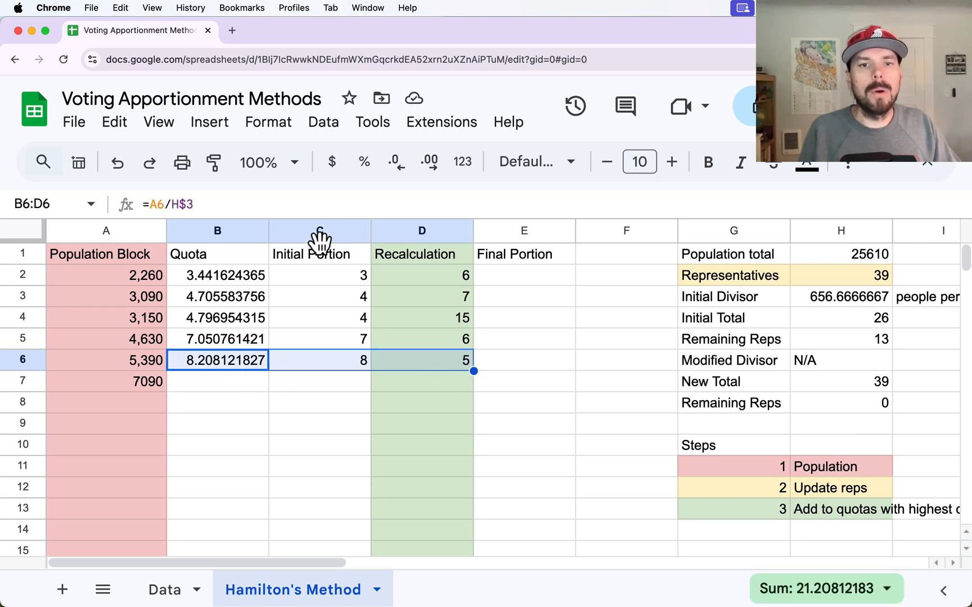
pyautogui.click(304, 317)
pyautogui.moveTo(222, 362); pyautogui.dragTo(289, 362)
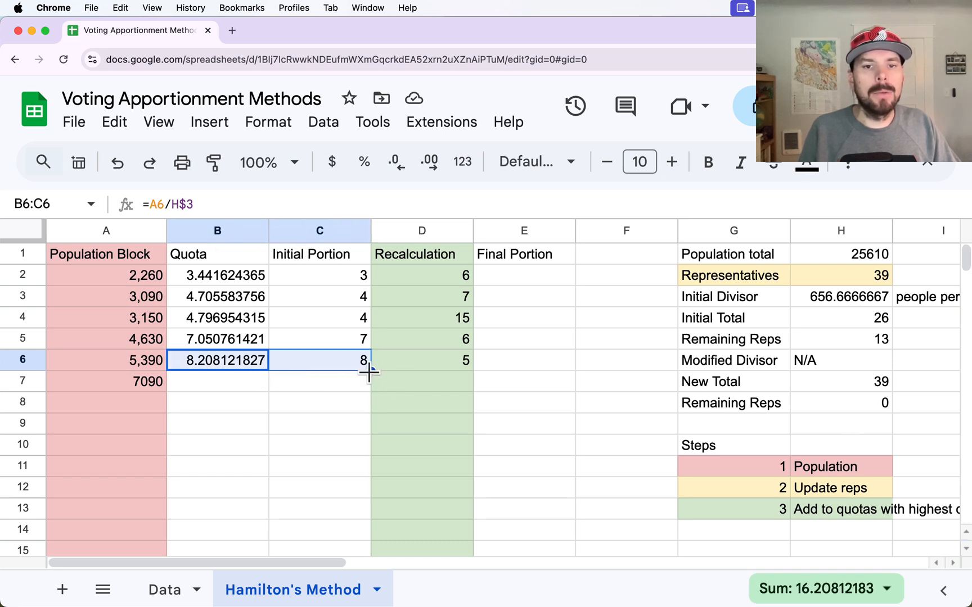
pyautogui.moveTo(371, 372); pyautogui.dragTo(33, 388)
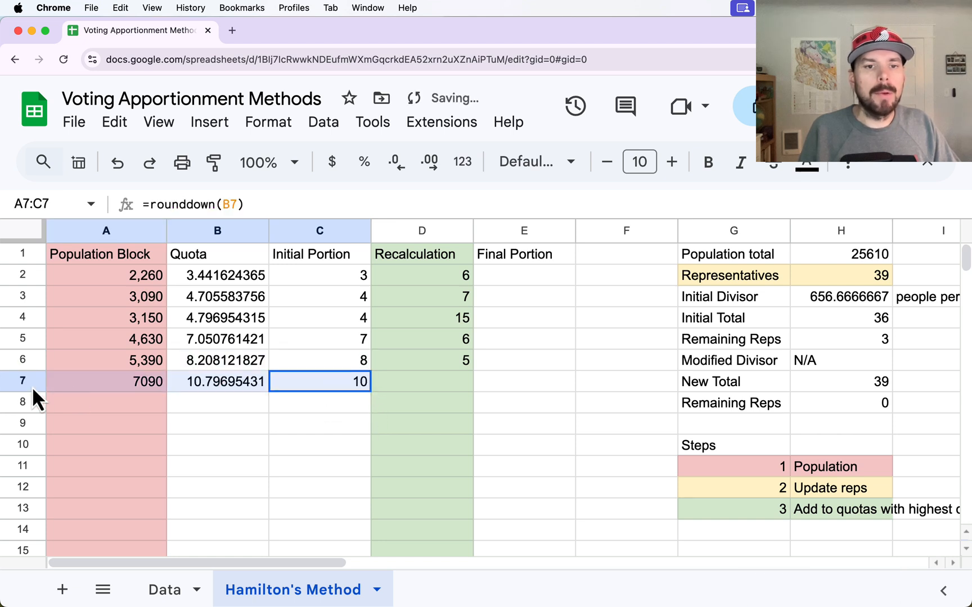
# Clear the trial row in A7:C7, and clear row 6 from the Population Block through the Final Portion
pyautogui.press('Delete')
pyautogui.click(229, 408)
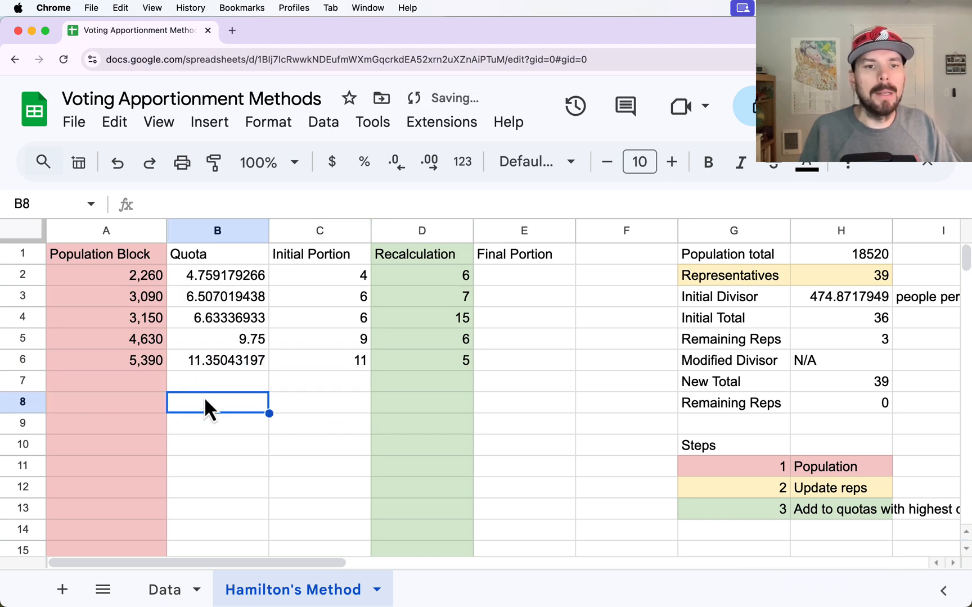
pyautogui.click(131, 360)
pyautogui.press('Delete')
pyautogui.click(191, 425)
pyautogui.moveTo(214, 362); pyautogui.dragTo(517, 367)
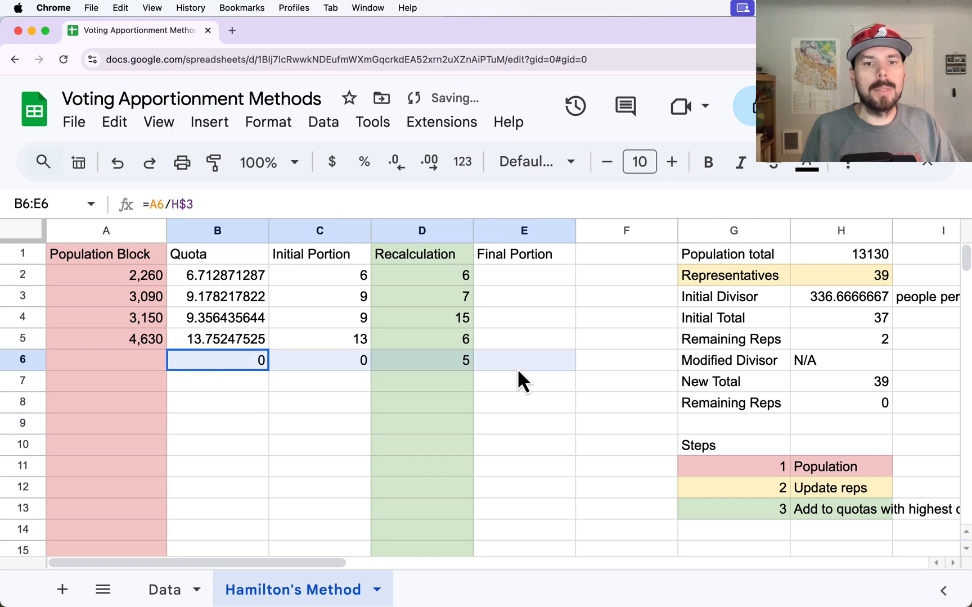
pyautogui.press('Delete')
pyautogui.click(335, 472)
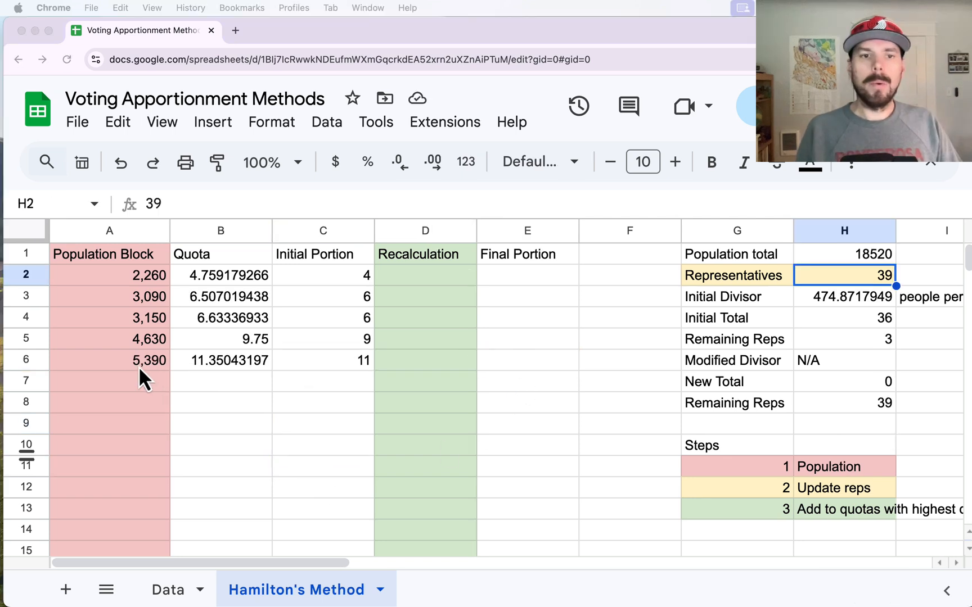
pyautogui.moveTo(327, 366); pyautogui.dragTo(111, 357)
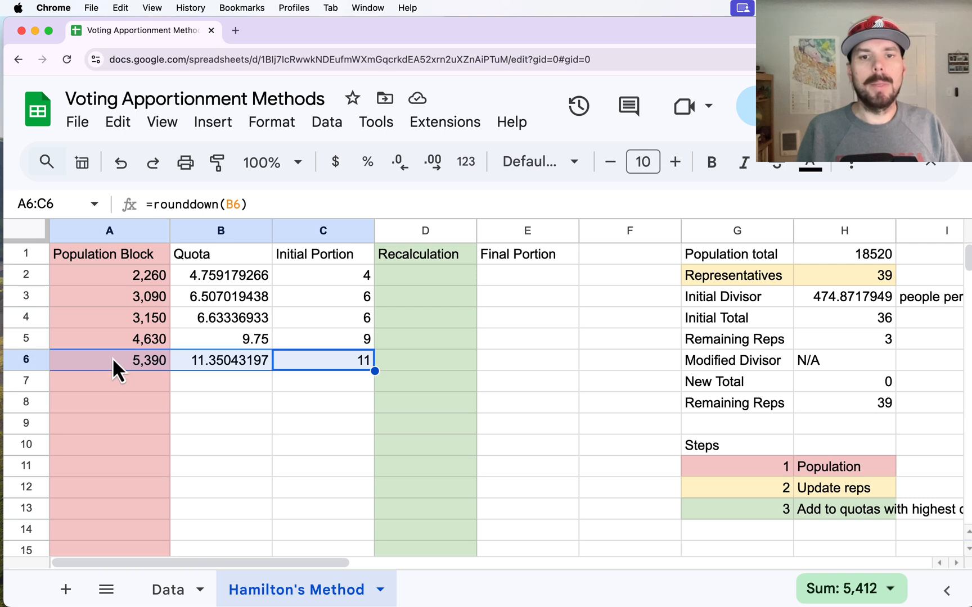
pyautogui.click(377, 344)
pyautogui.moveTo(426, 276); pyautogui.dragTo(447, 392)
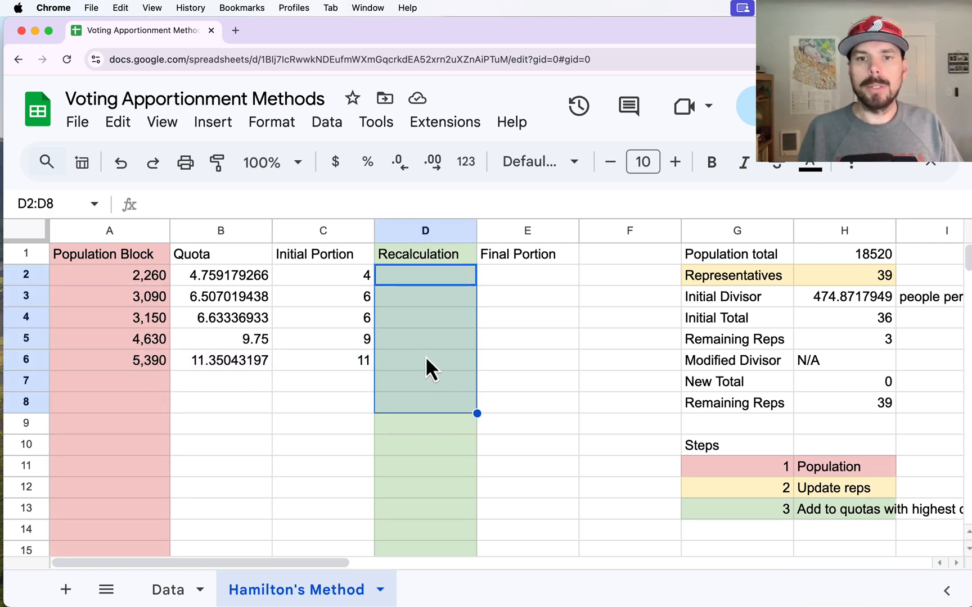
# Check the number of volunteers in the museum question and set Representatives in H2 to 11
pyautogui.click(865, 277)
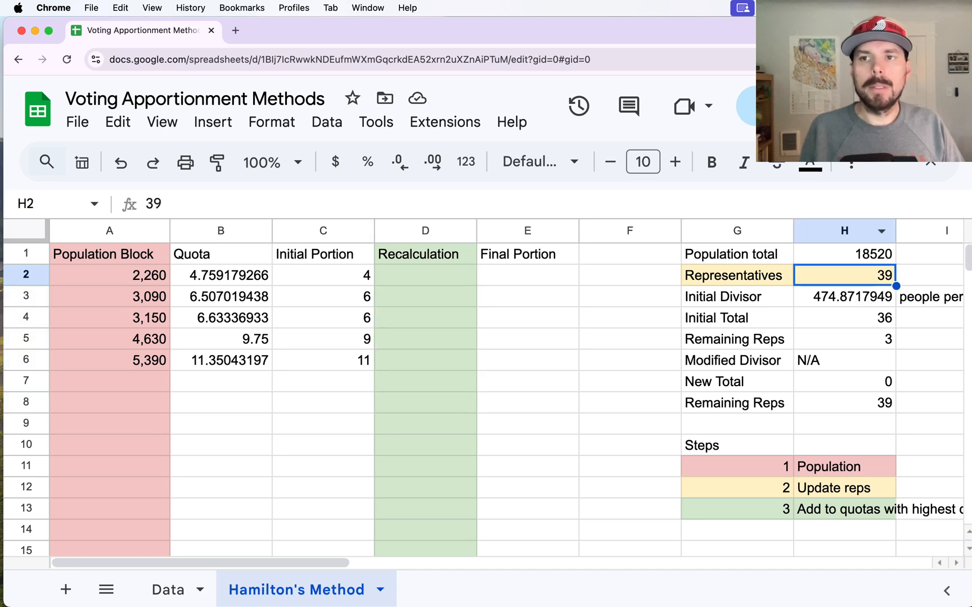
pyautogui.click(741, 473)
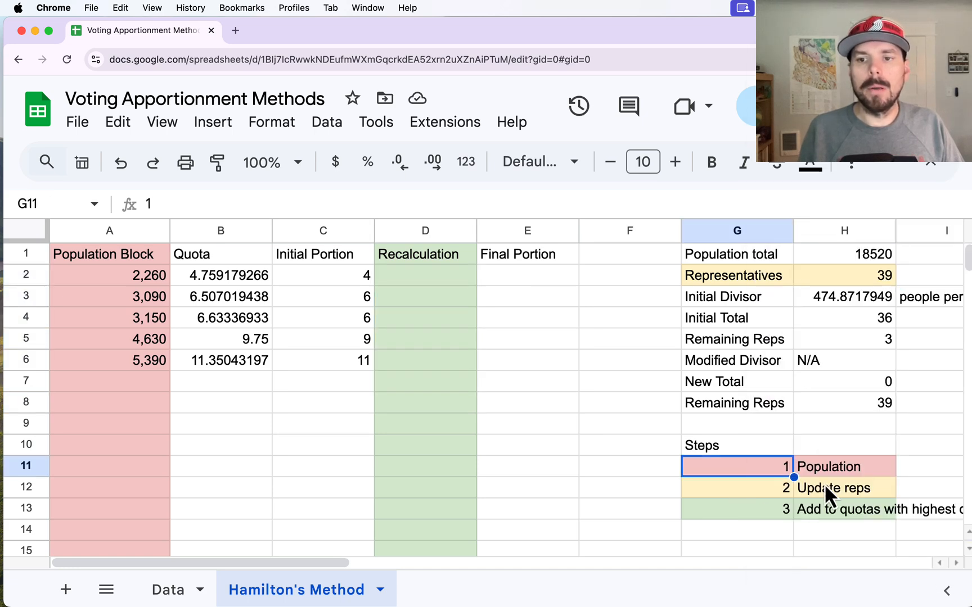
pyautogui.moveTo(968, 22)
pyautogui.mouseDown()
pyautogui.moveTo(655, 24)
pyautogui.moveTo(968, 21)
pyautogui.mouseUp()
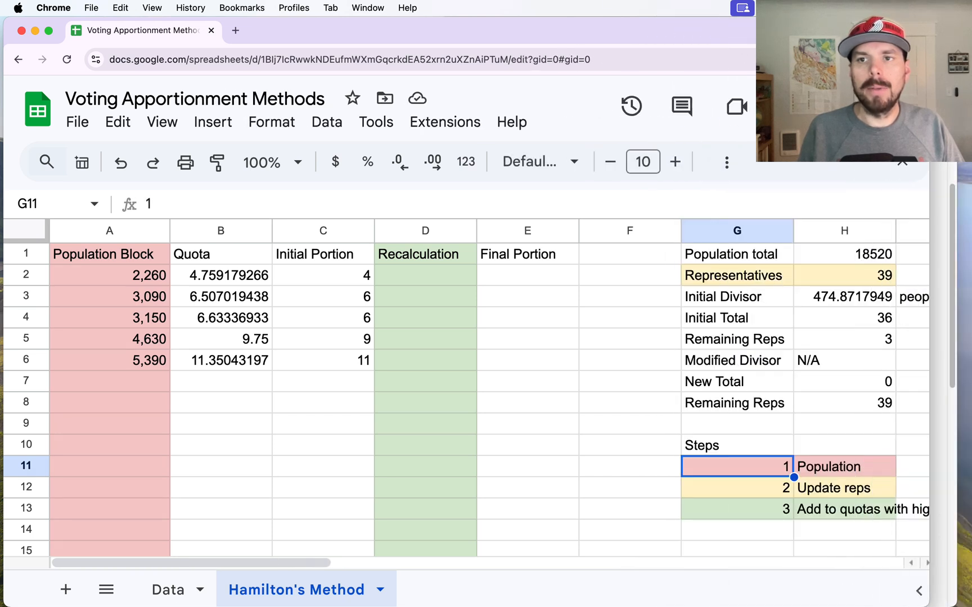
pyautogui.click(848, 272)
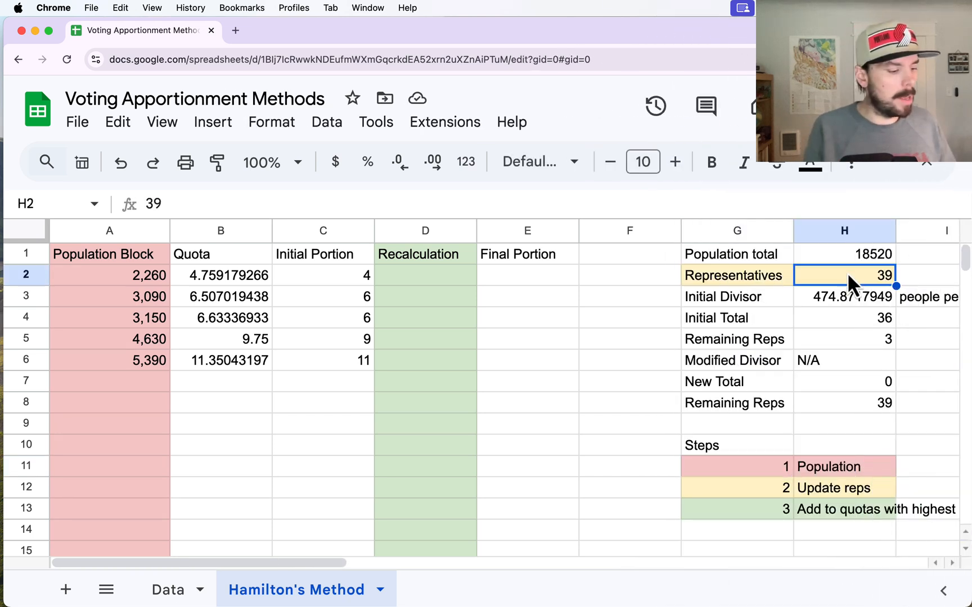
pyautogui.write('11')
pyautogui.press('Return')
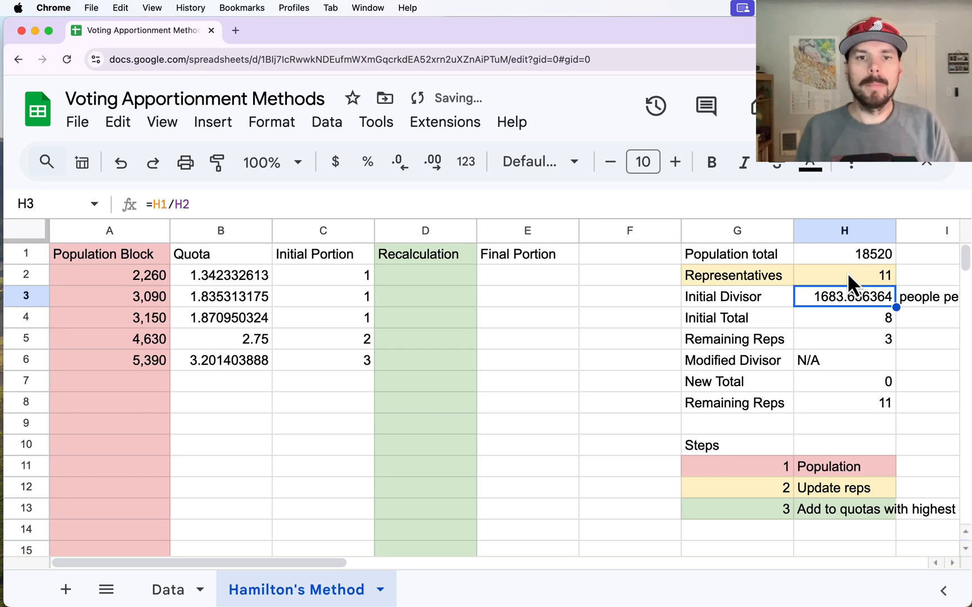
# Compare the quotas' decimals, enter 2 in D4 as the recalculated portion for the 3,150 attendance, and select D5
pyautogui.click(307, 232)
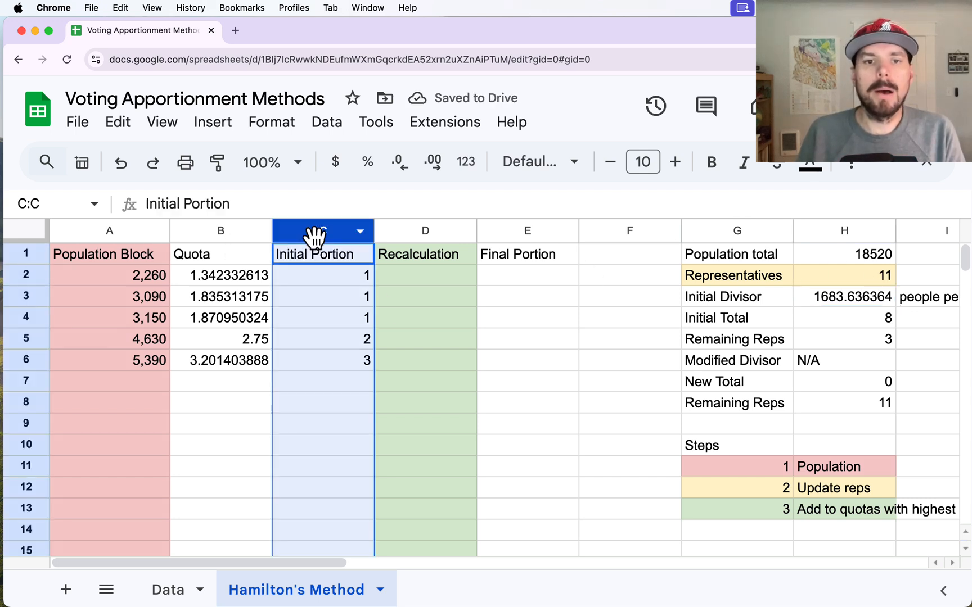
pyautogui.click(304, 276)
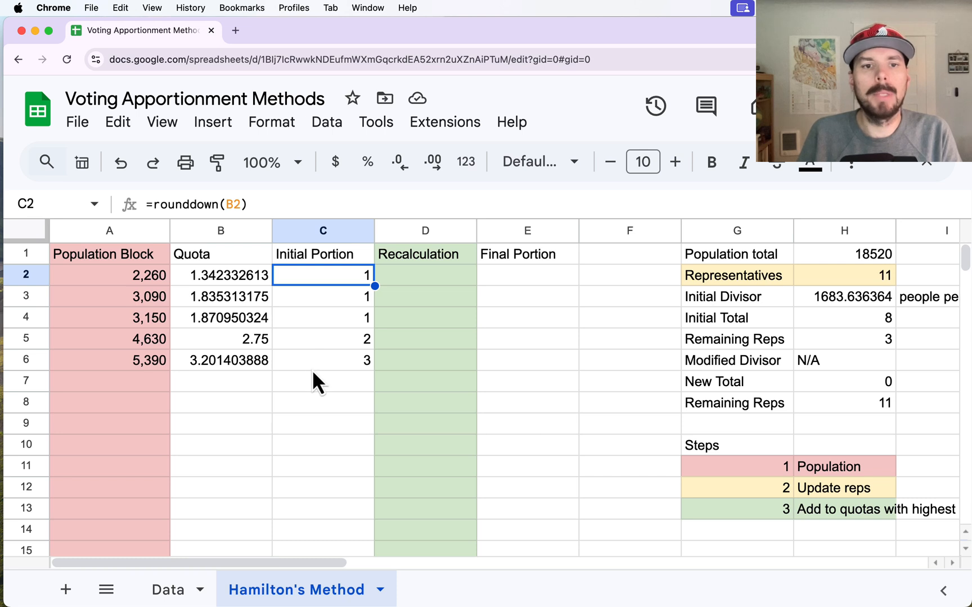
pyautogui.click(440, 280)
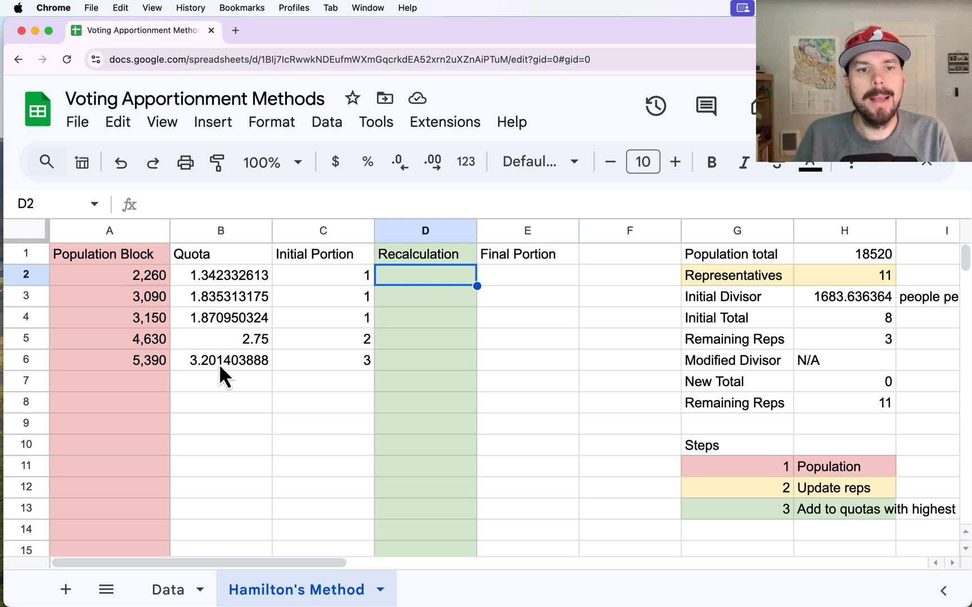
pyautogui.click(208, 319)
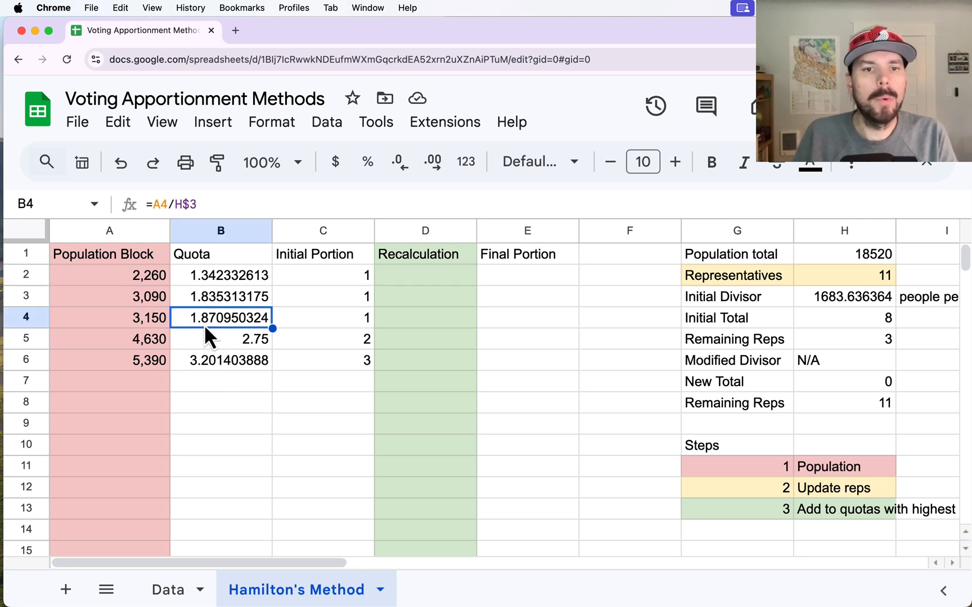
pyautogui.click(440, 340)
pyautogui.press('Up')
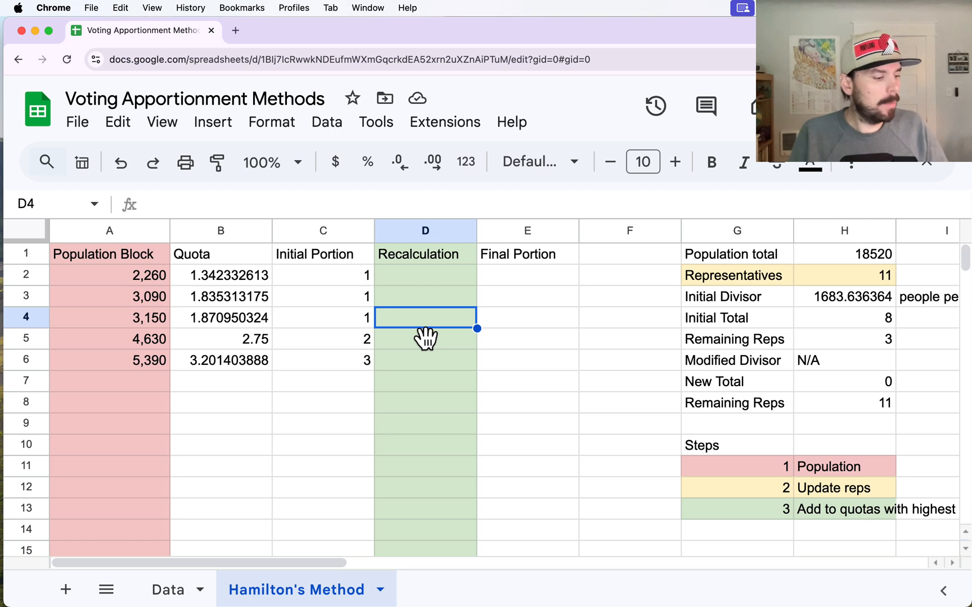
pyautogui.write('2')
pyautogui.click(859, 342)
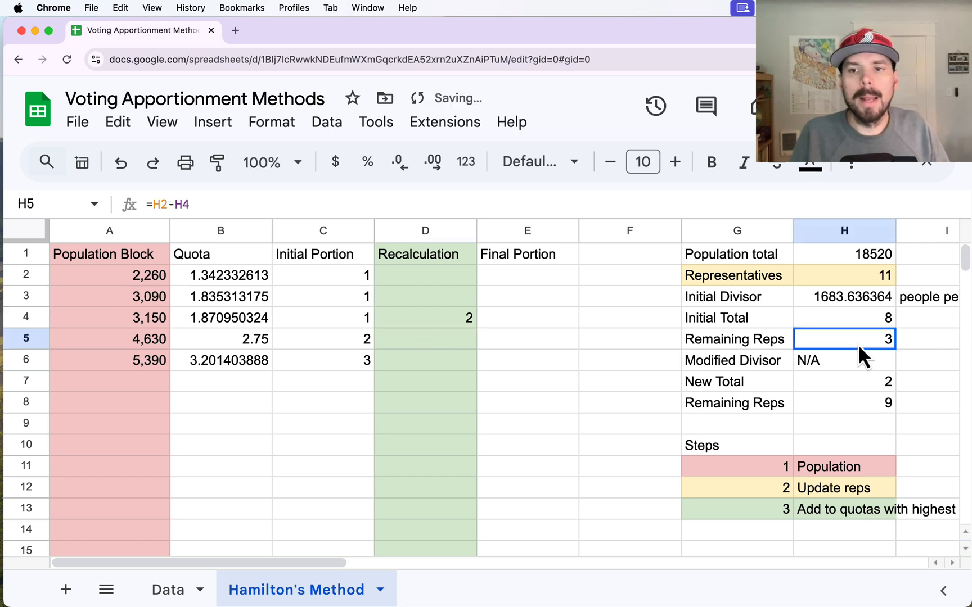
pyautogui.click(461, 342)
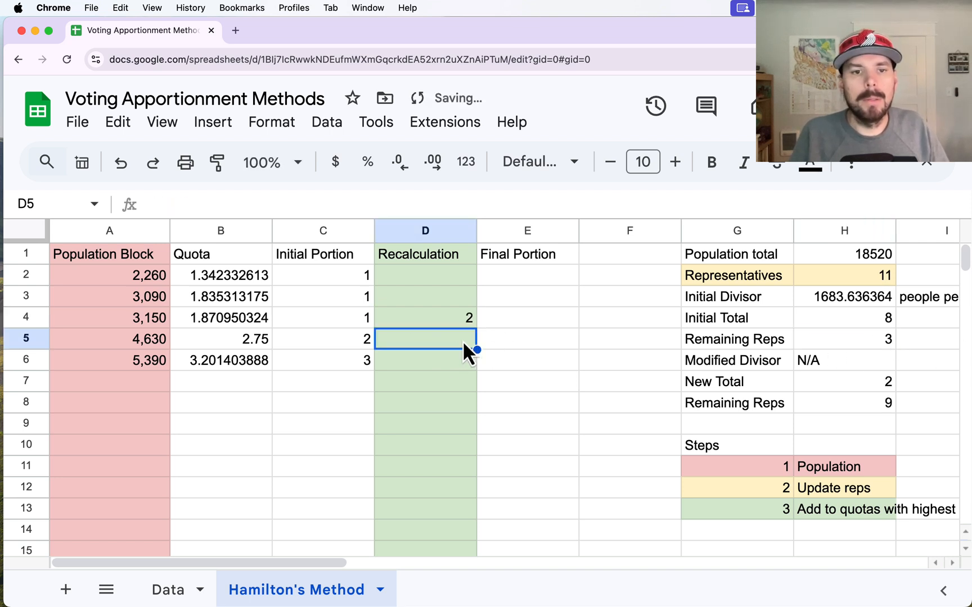
# Enter recalculated portions of 2 in D3 for the 3,090 attendance and 3 in D5 for the 4,630 attendance
pyautogui.click(223, 303)
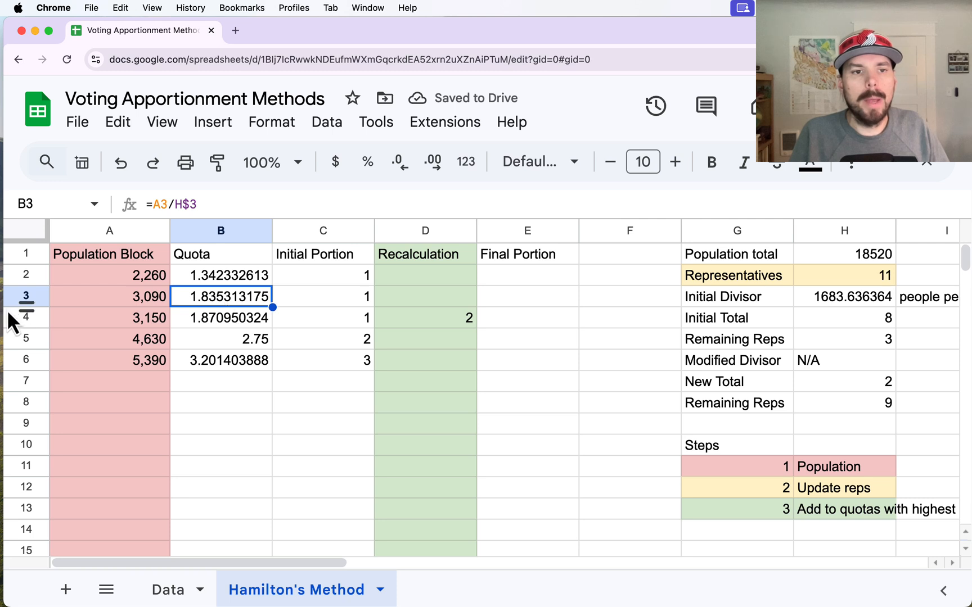
pyautogui.click(25, 298)
pyautogui.click(19, 339)
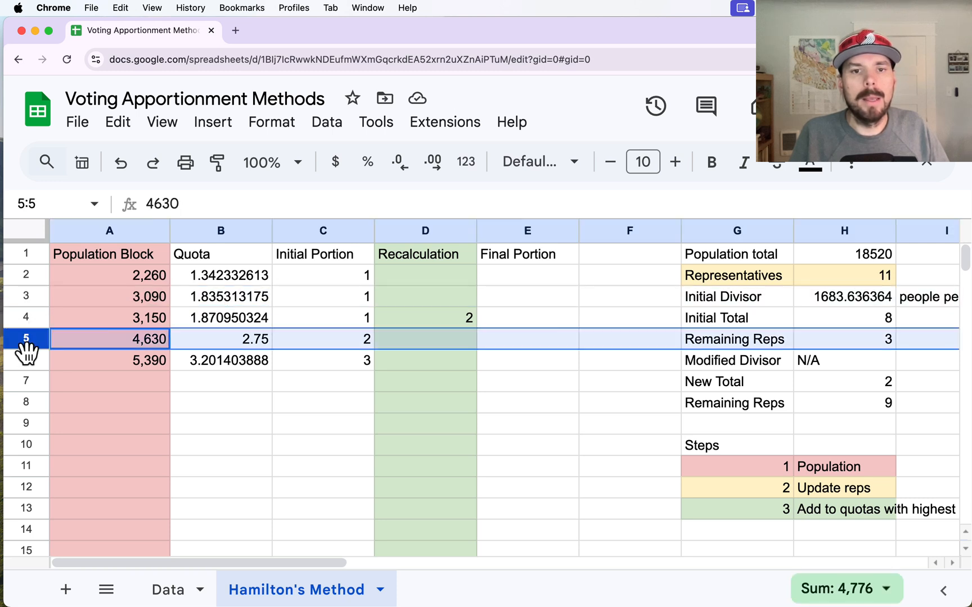
pyautogui.click(445, 302)
pyautogui.write('2')
pyautogui.click(419, 347)
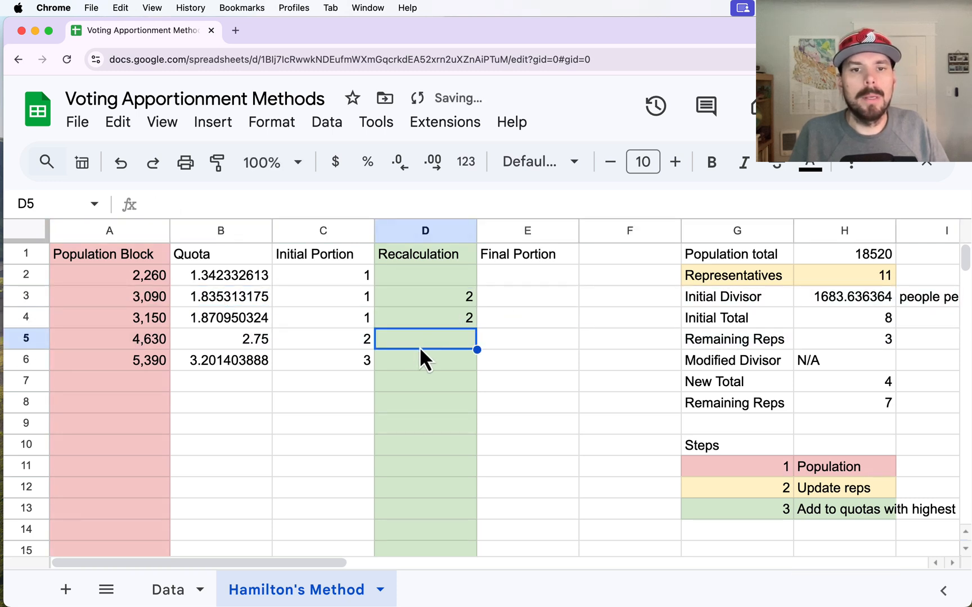
pyautogui.write('3')
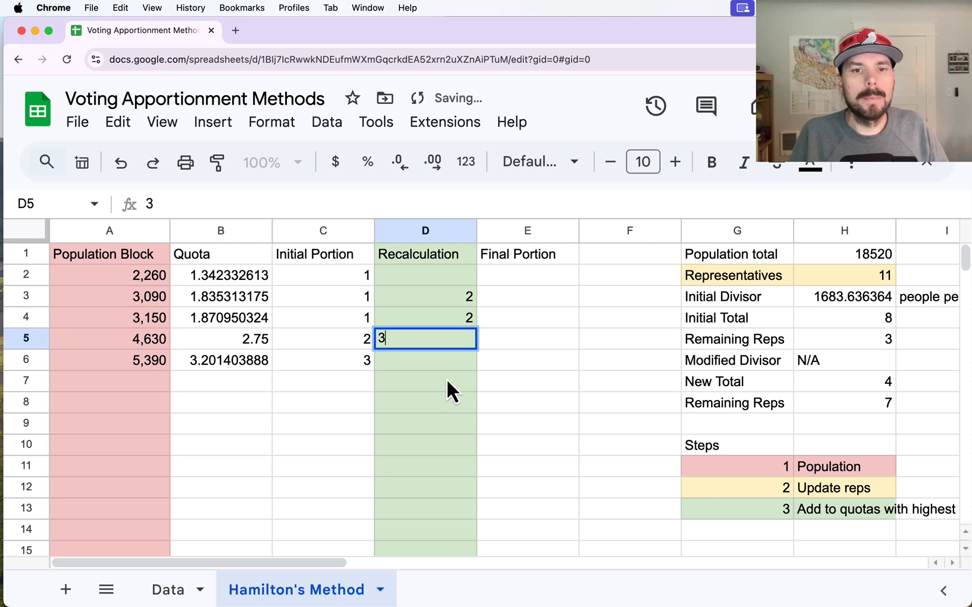
pyautogui.click(446, 379)
# Carry over the remaining initial portions into the Recalculation column, with 1 in D2 and 3 in D6
pyautogui.click(422, 275)
pyautogui.write('1')
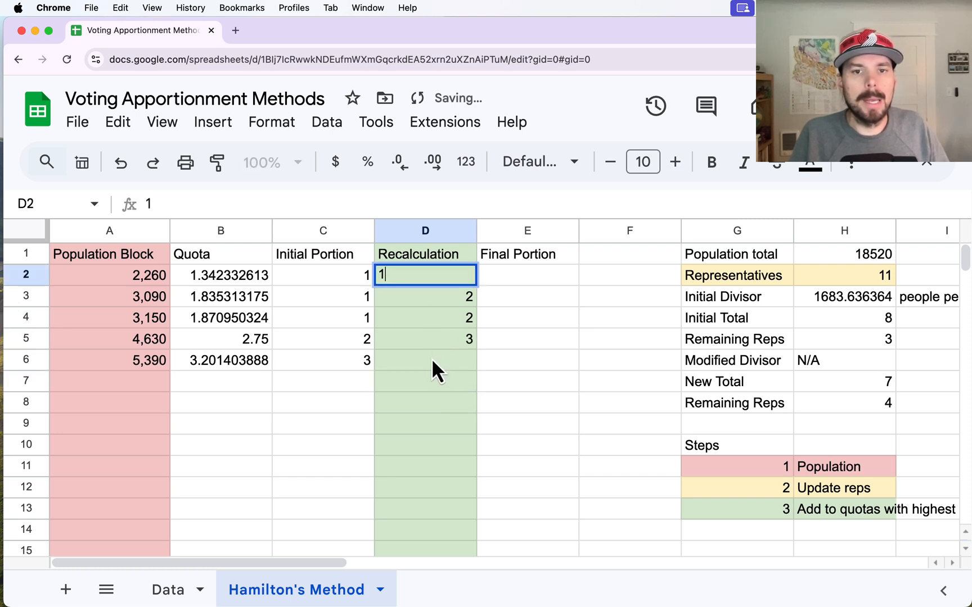
pyautogui.click(434, 360)
pyautogui.write('3')
pyautogui.click(489, 408)
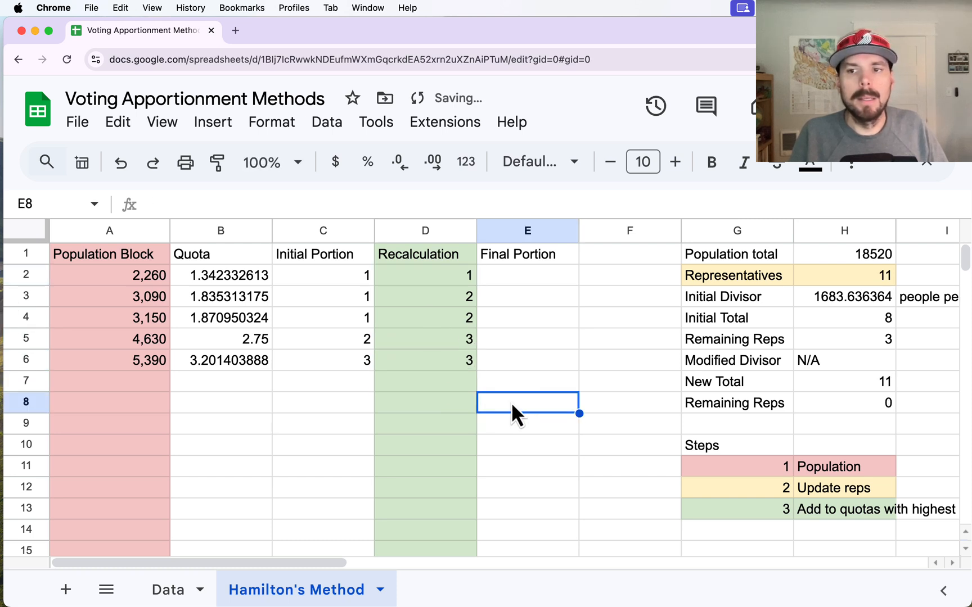
# Check the remaining representatives in H8, the initial divisor in H3, and the recalculated portions for the smallest and largest attendances
pyautogui.click(836, 406)
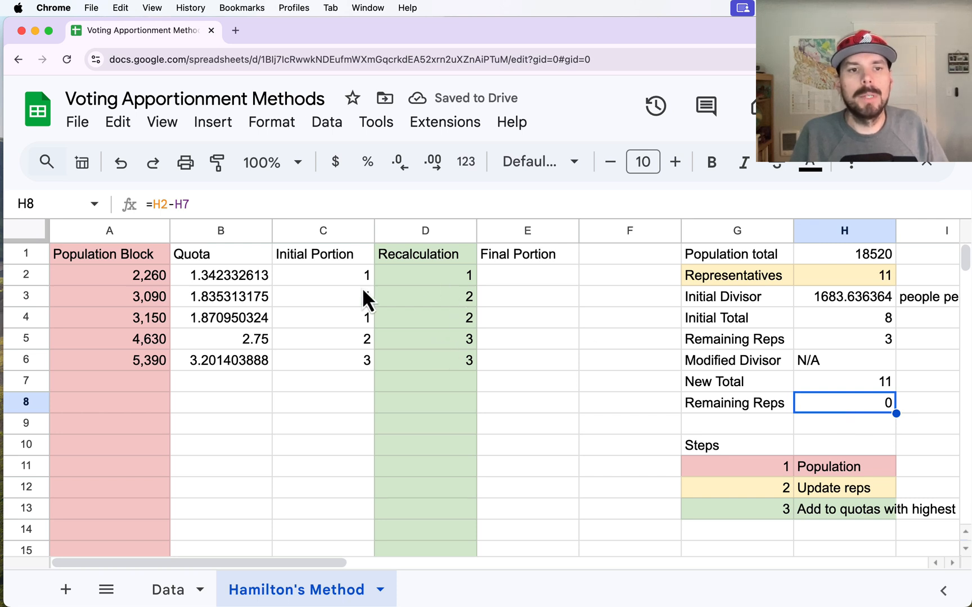
pyautogui.click(104, 277)
pyautogui.click(448, 277)
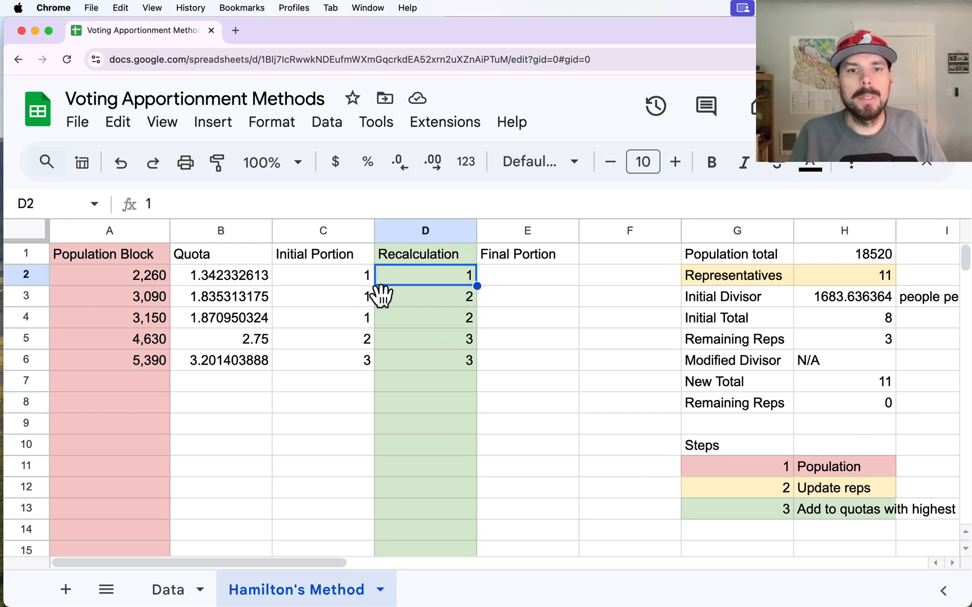
pyautogui.click(136, 279)
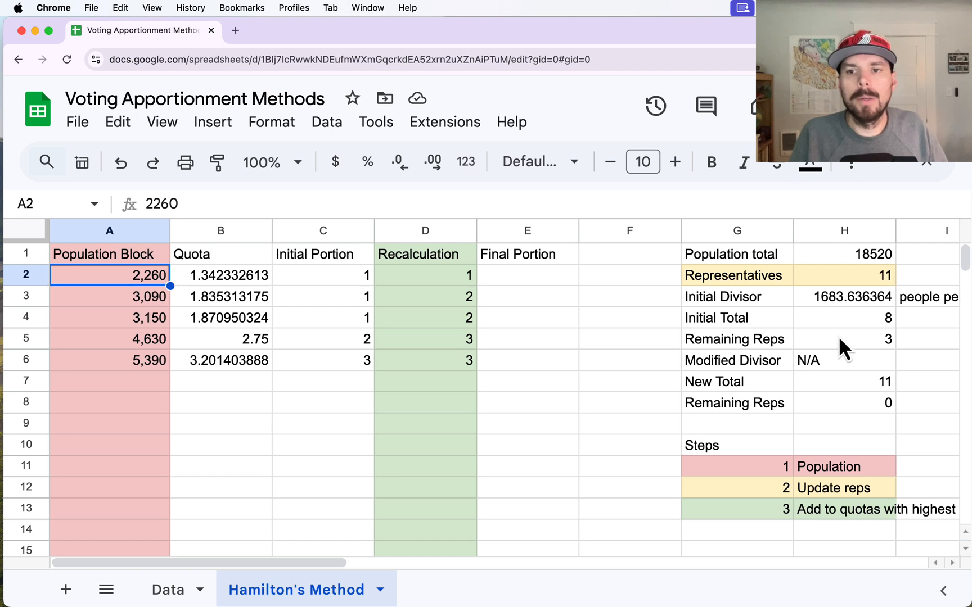
pyautogui.click(825, 298)
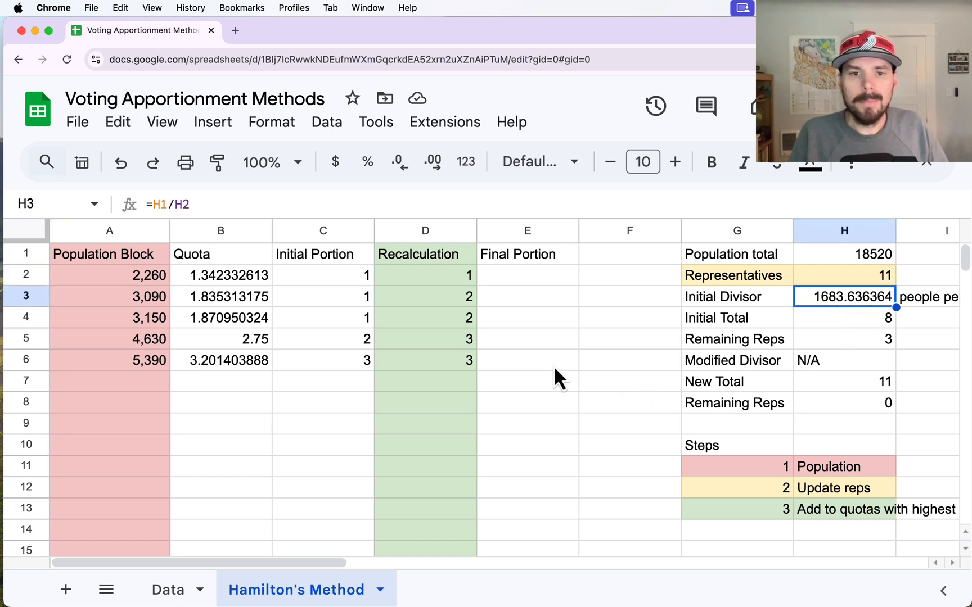
pyautogui.click(441, 364)
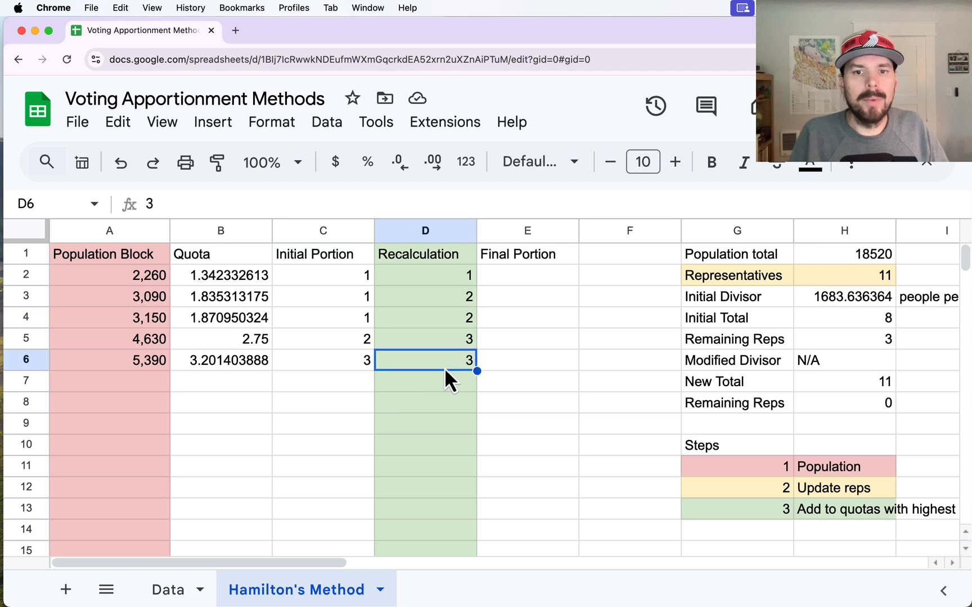
pyautogui.click(130, 363)
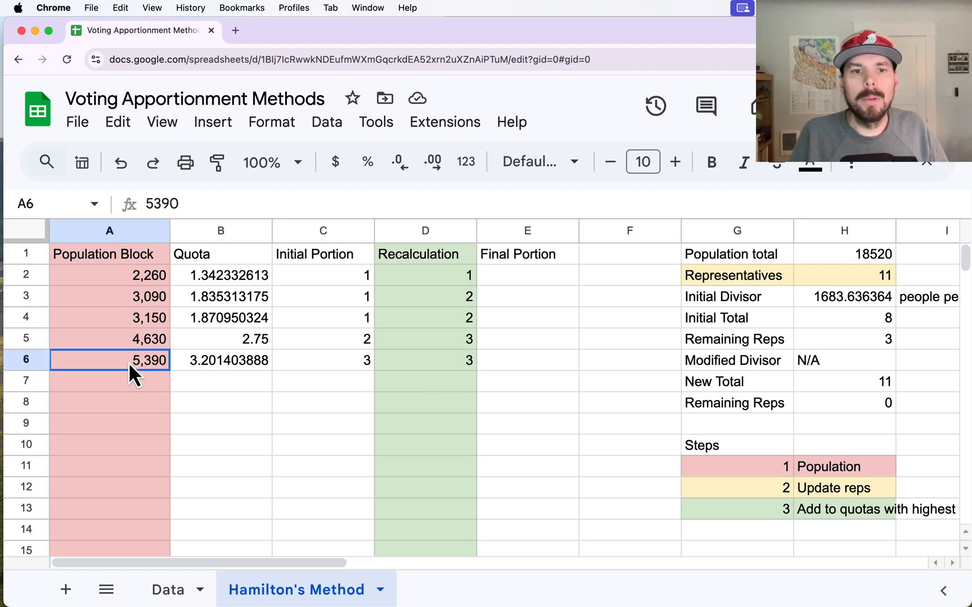
pyautogui.click(449, 364)
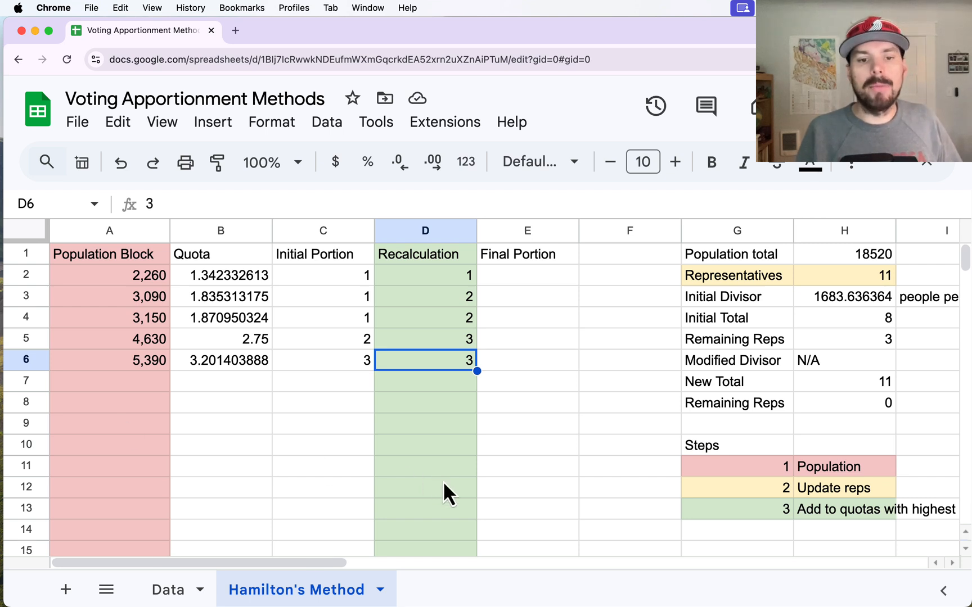
pyautogui.rightClick(358, 486)
pyautogui.click(214, 471)
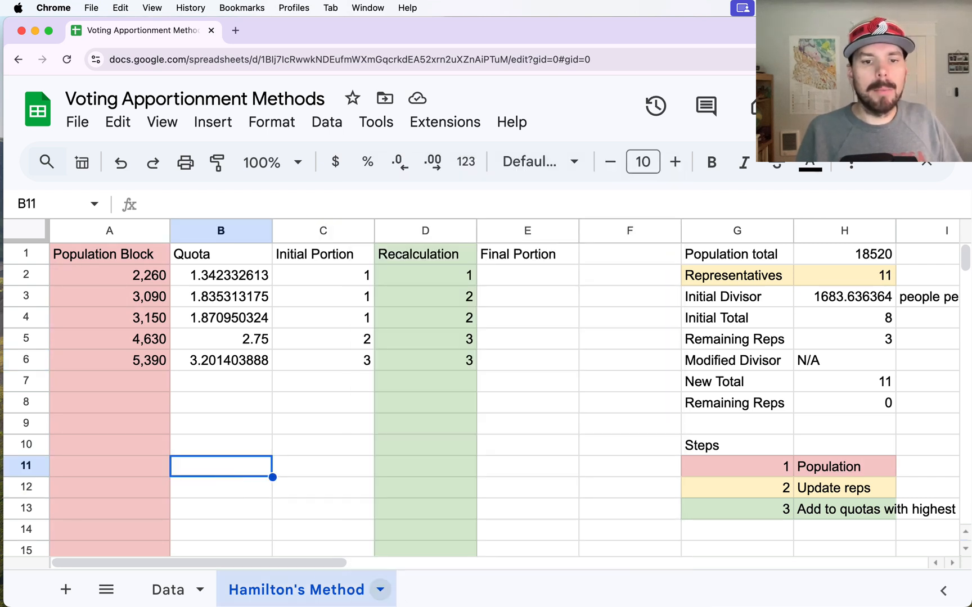